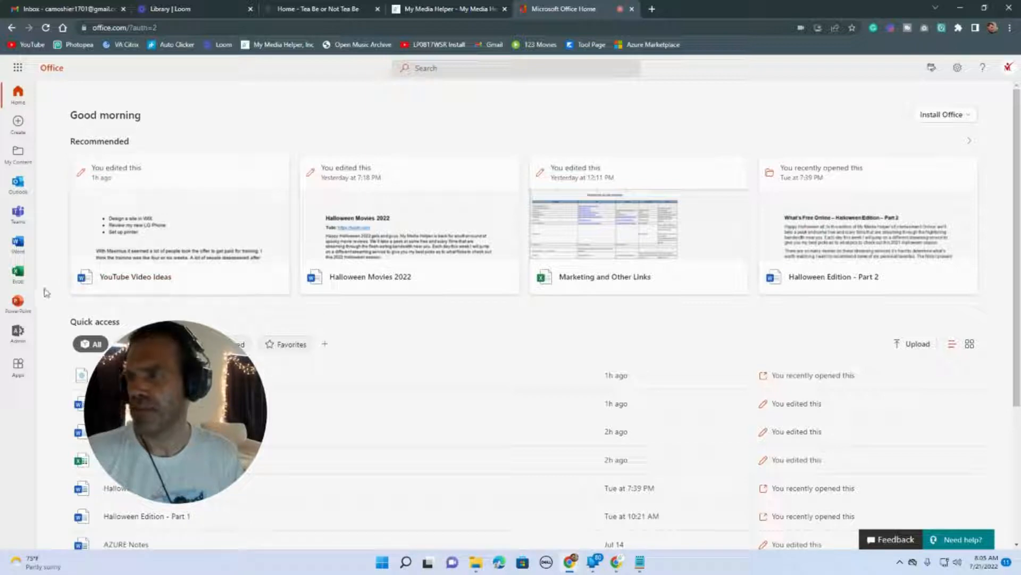
# Open the Microsoft 365 admin center from the app launcher.
pyautogui.click(18, 68)
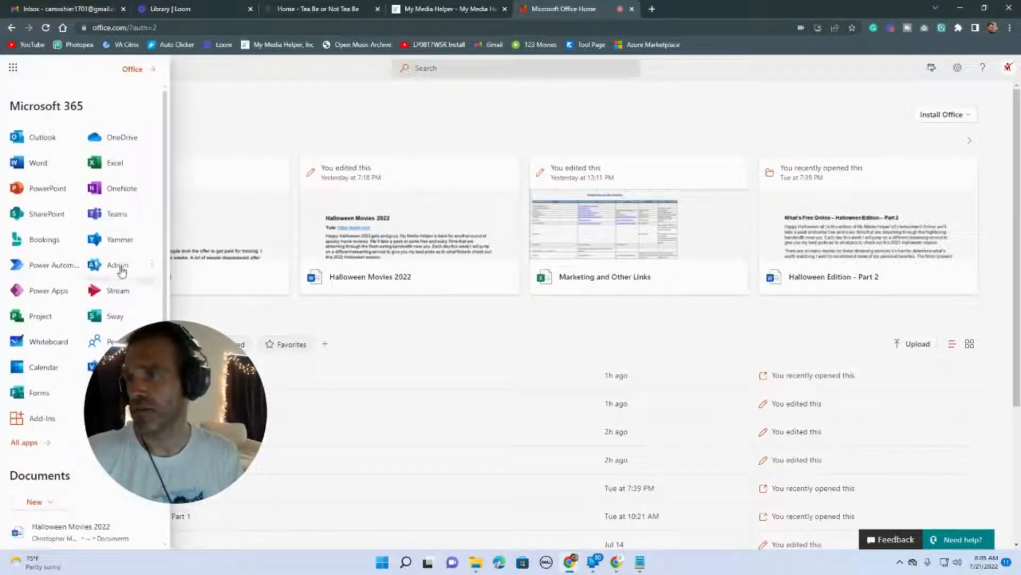
pyautogui.click(342, 102)
pyautogui.click(17, 332)
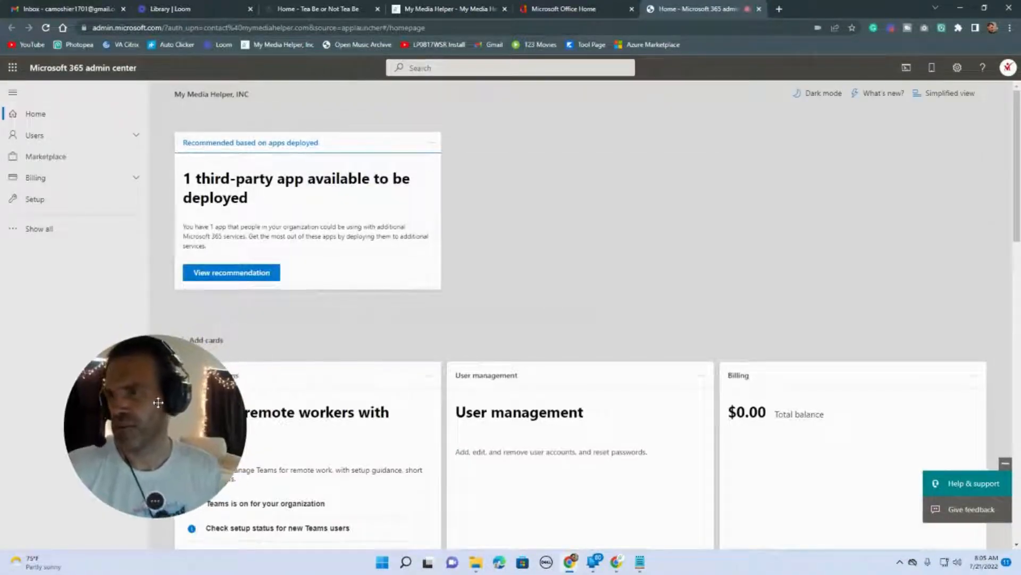
pyautogui.click(543, 6)
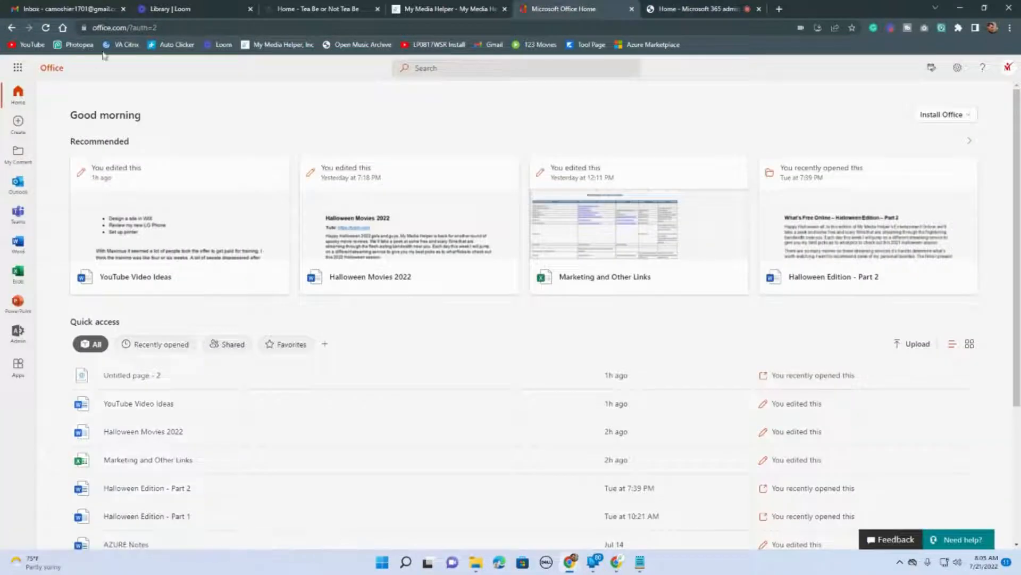
# From the full A–Z app list open SharePoint, close the all-apps page, and return to the admin center.
pyautogui.click(20, 69)
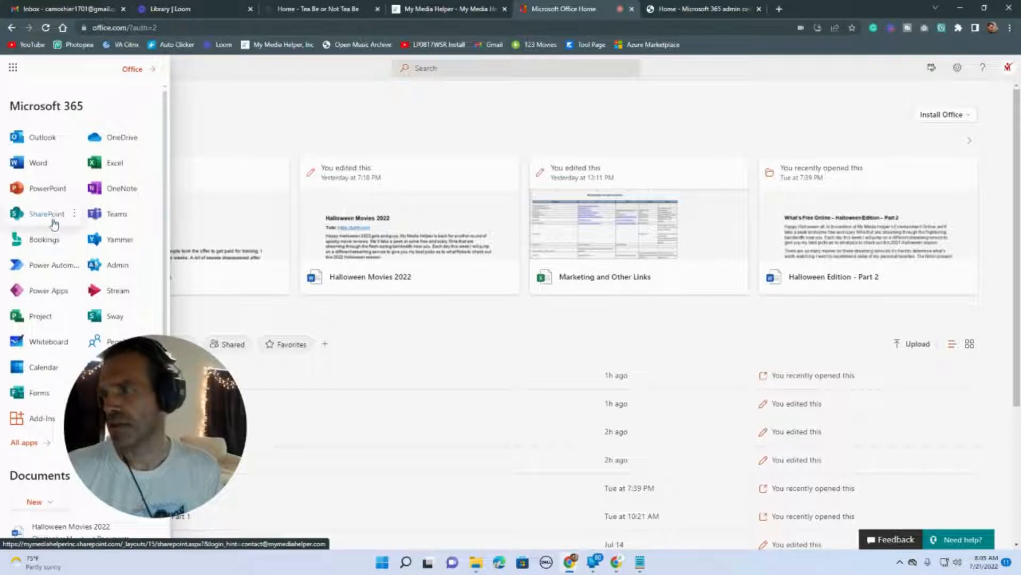
pyautogui.scroll(-2, 21, 455)
pyautogui.scroll(2, 21, 455)
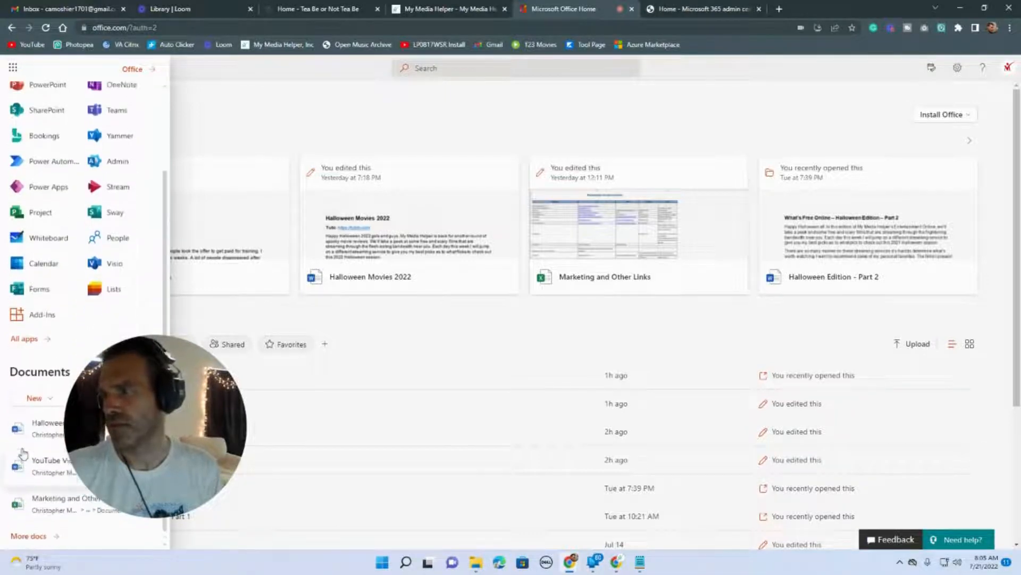
pyautogui.click(25, 434)
pyautogui.scroll(-8, 32, 468)
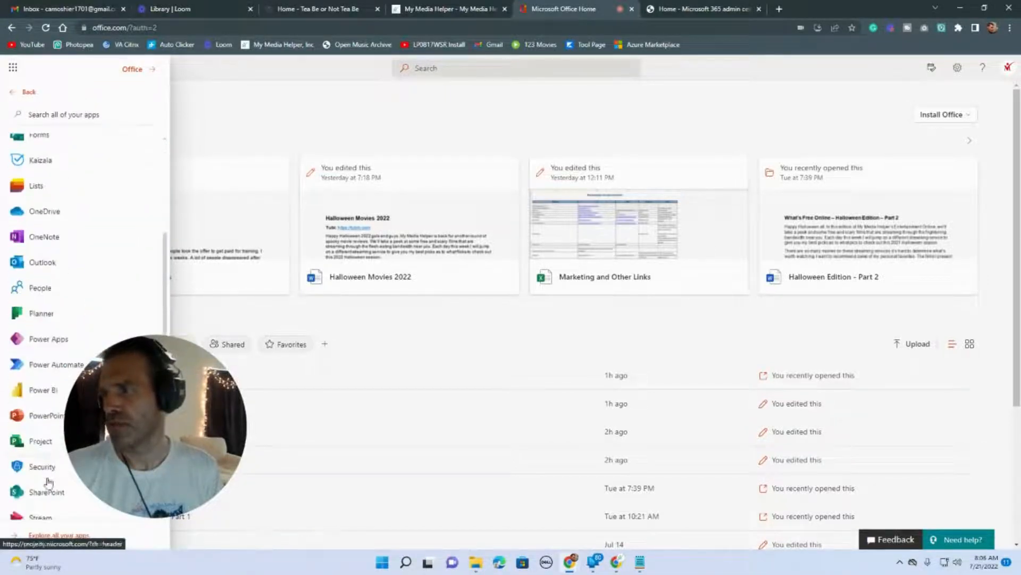
pyautogui.click(64, 536)
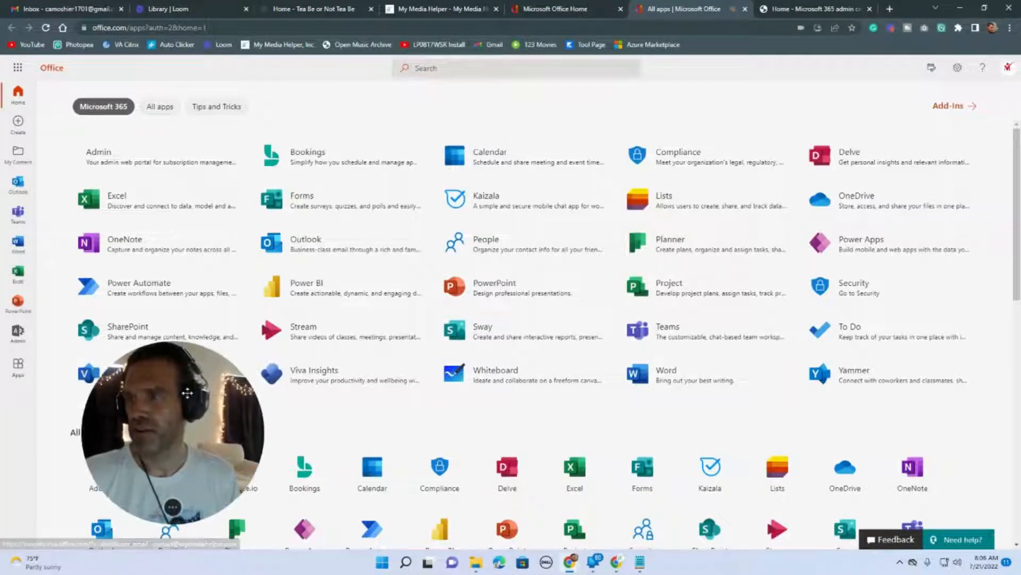
pyautogui.click(122, 329)
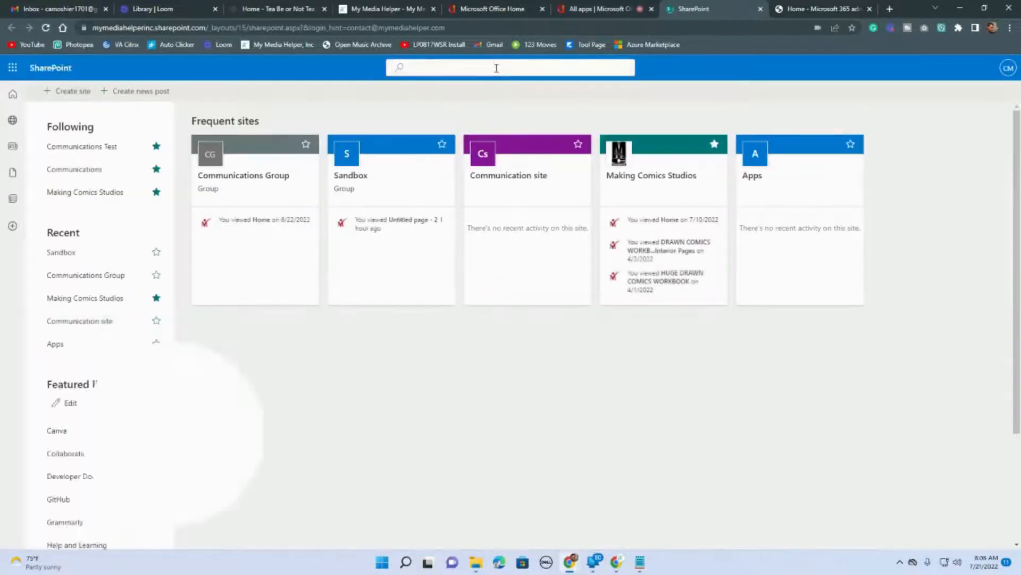
pyautogui.click(589, 10)
pyautogui.click(652, 10)
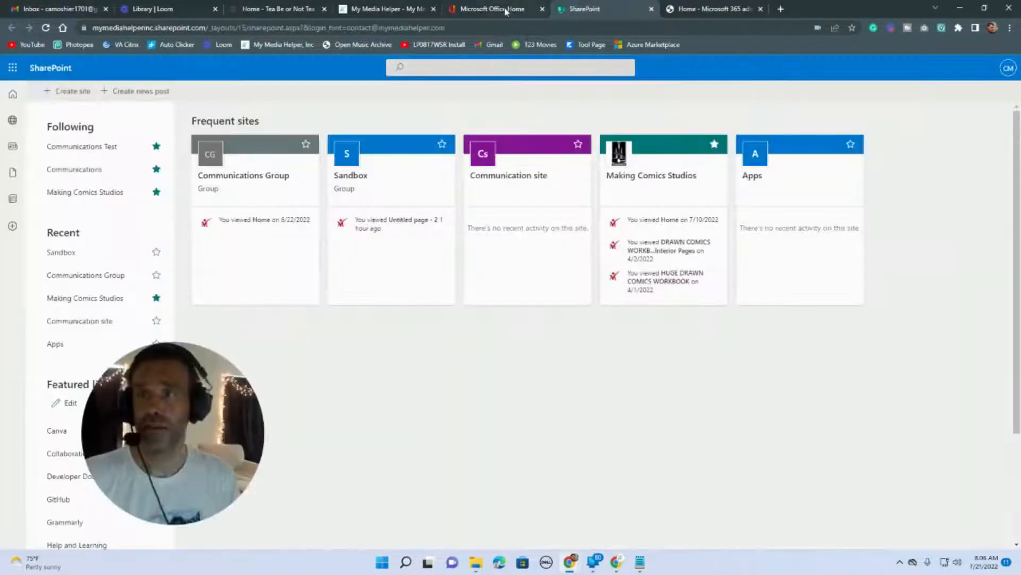
pyautogui.click(684, 13)
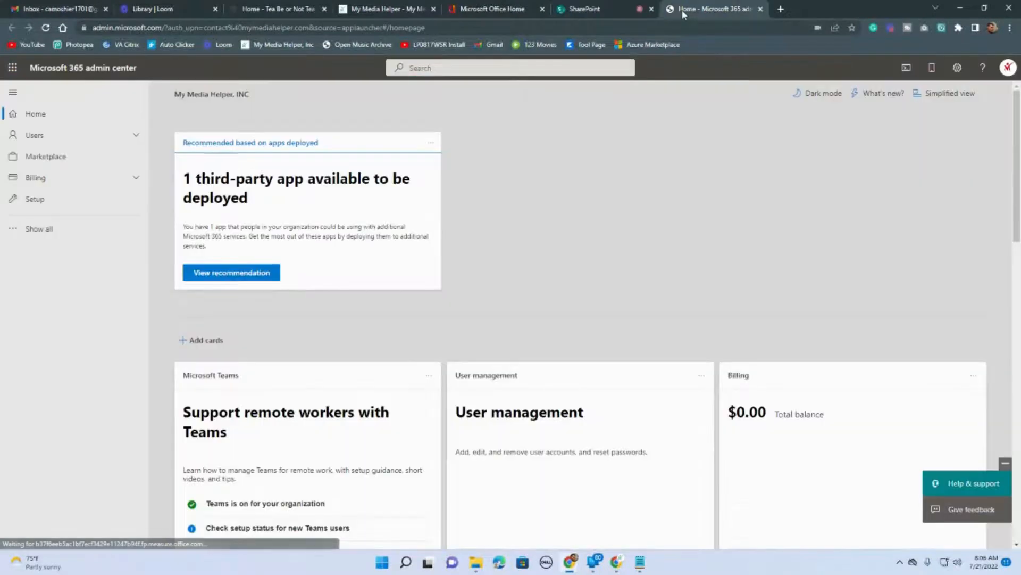
# Check the Active users list and the empty Guest users page, then begin adding a new user.
pyautogui.click(136, 137)
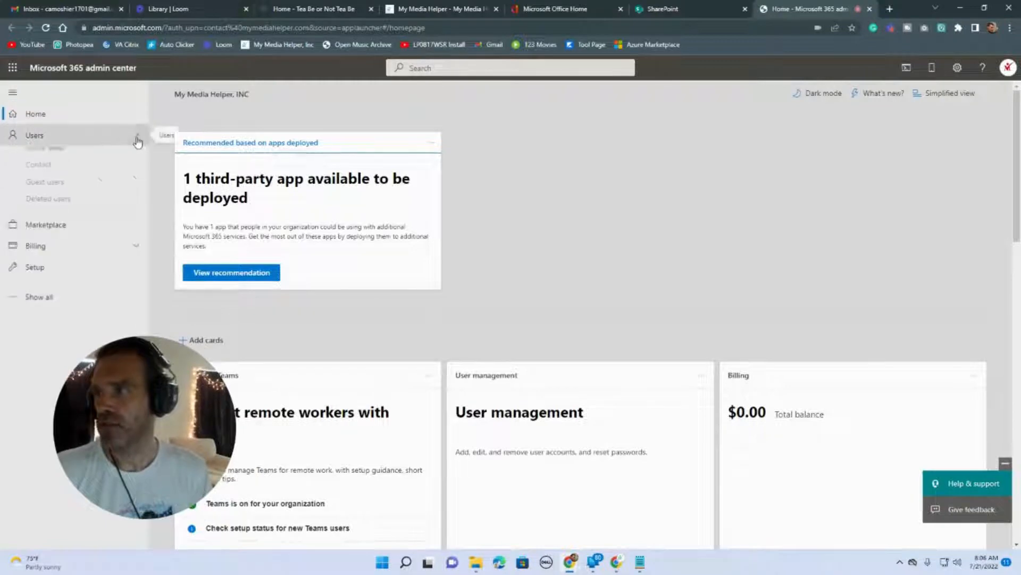
pyautogui.click(69, 159)
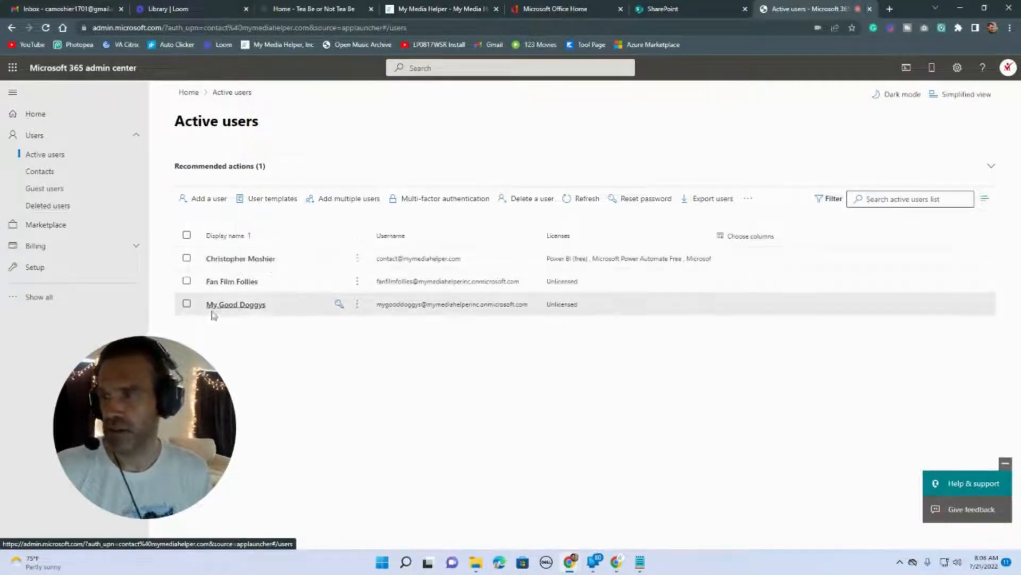
pyautogui.moveTo(166, 421); pyautogui.dragTo(139, 423)
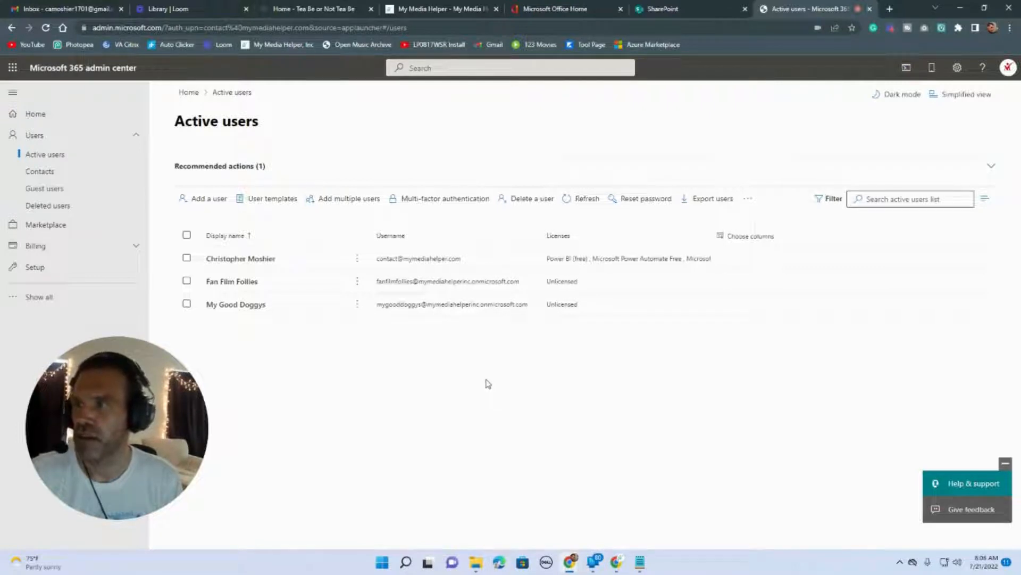
pyautogui.click(63, 196)
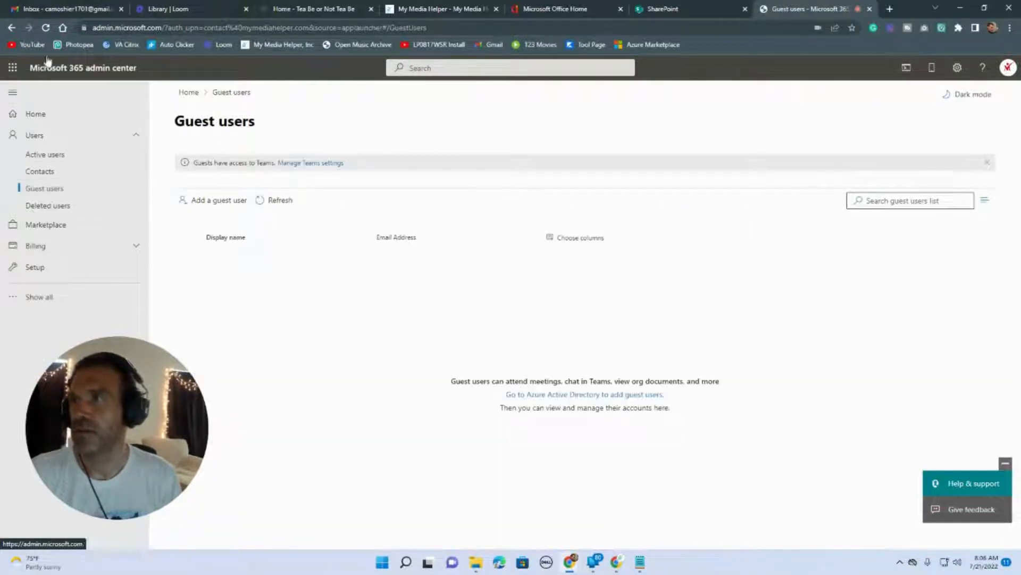
pyautogui.click(47, 28)
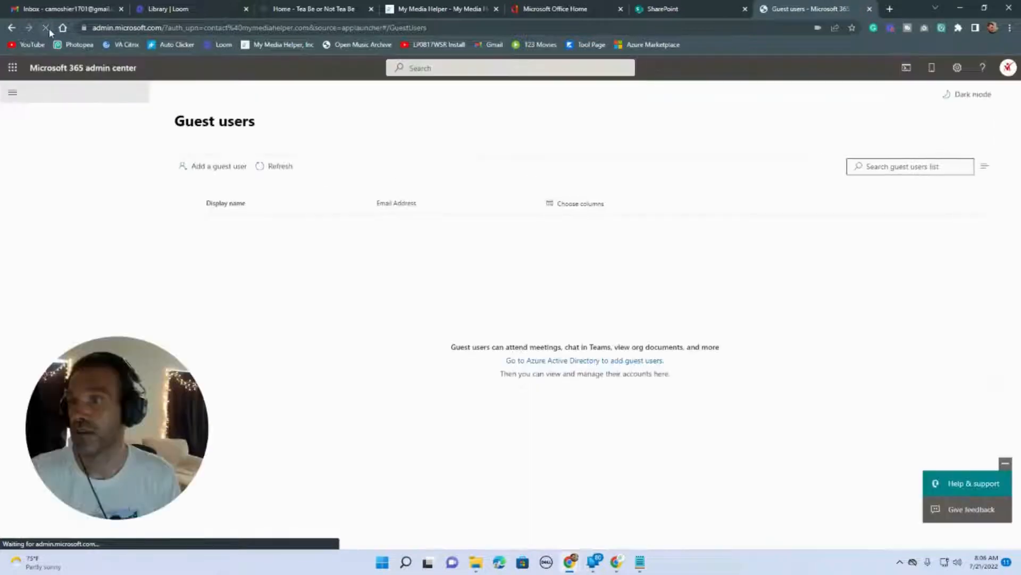
pyautogui.click(40, 160)
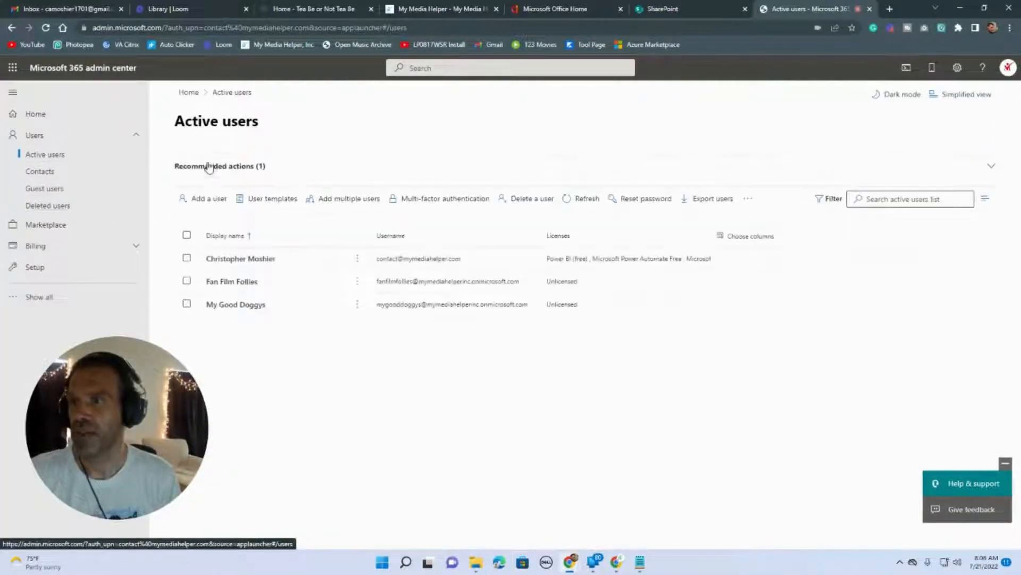
pyautogui.click(209, 198)
# Enter the new user's first and last name, clear the auto-filled display name, then go to the Tea Be or Not Tea Be tab.
pyautogui.click(524, 222)
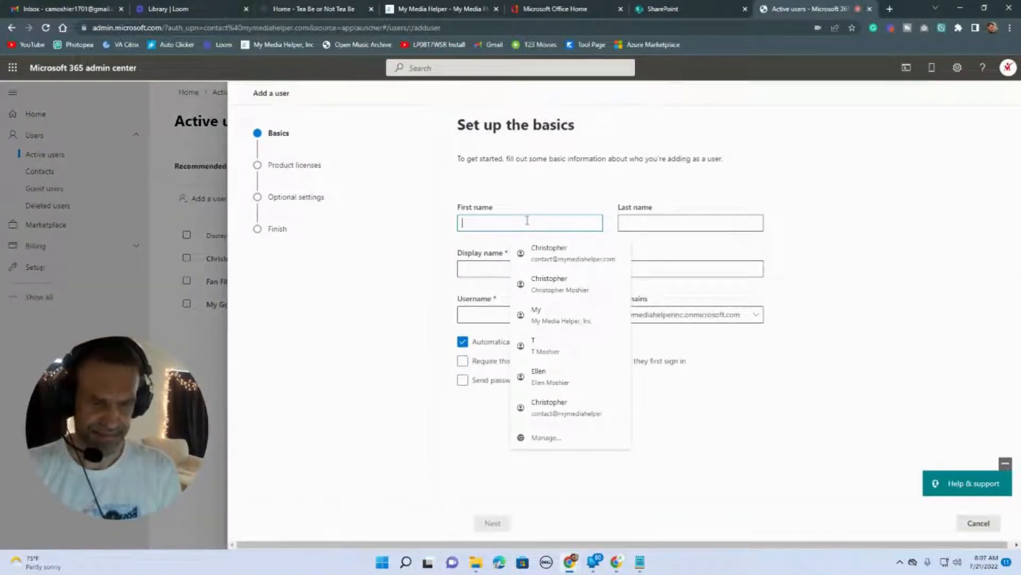
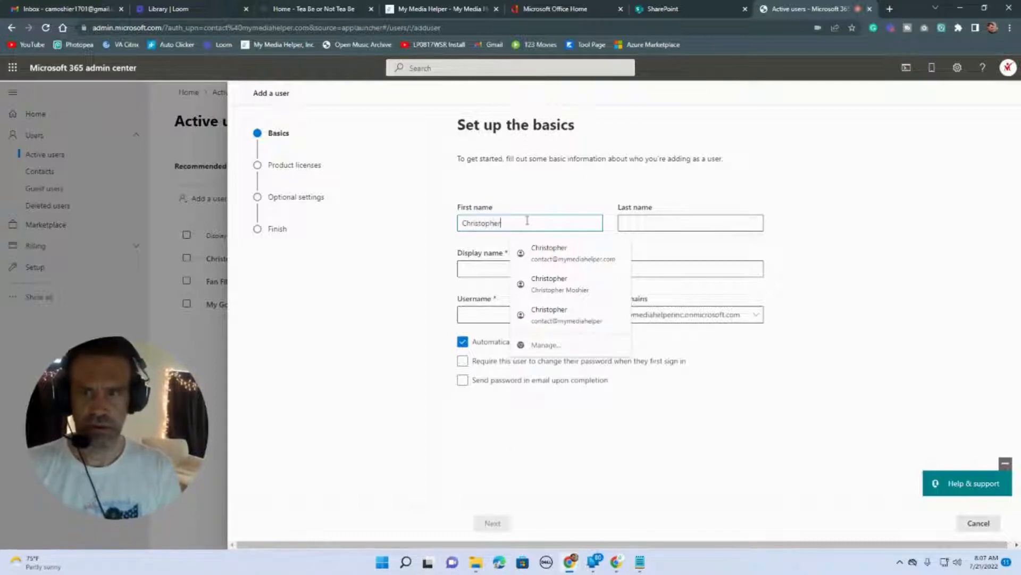
pyautogui.press('Tab')
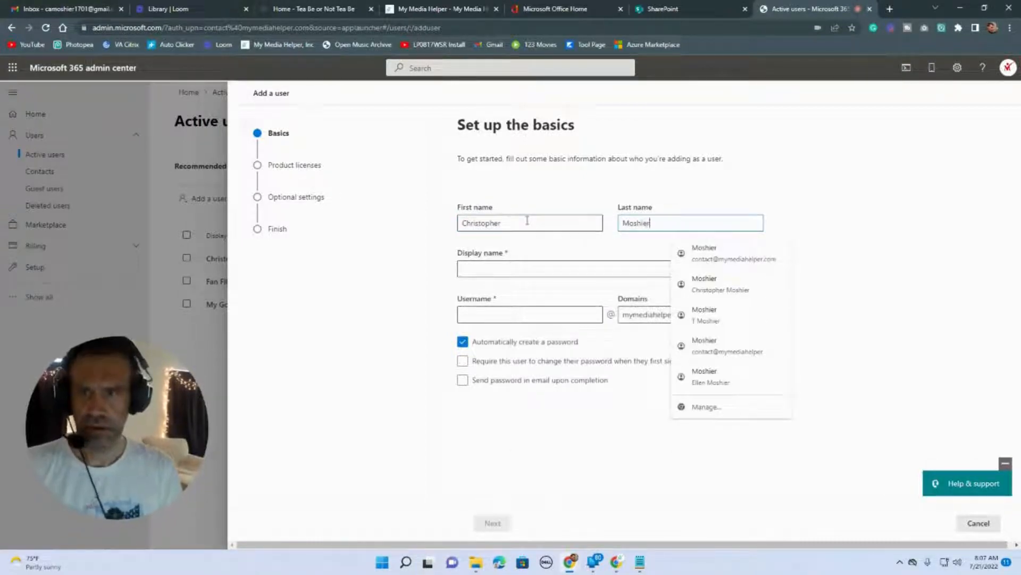
pyautogui.press('Tab')
pyautogui.press('BackSpace')
pyautogui.press('BackSpace')
pyautogui.press('BackSpace')
pyautogui.press('BackSpace')
pyautogui.press('BackSpace')
pyautogui.press('BackSpace')
pyautogui.press('BackSpace')
pyautogui.press('BackSpace')
pyautogui.press('BackSpace')
pyautogui.press('BackSpace')
pyautogui.press('BackSpace')
pyautogui.press('BackSpace')
pyautogui.press('BackSpace')
pyautogui.press('BackSpace')
pyautogui.press('BackSpace')
pyautogui.press('BackSpace')
pyautogui.press('BackSpace')
pyautogui.press('BackSpace')
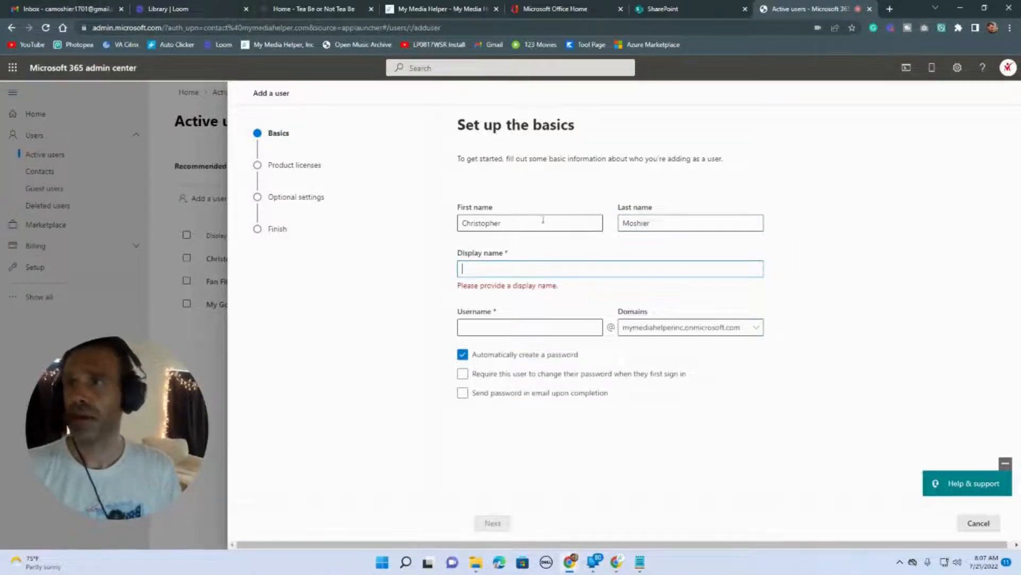
pyautogui.click(319, 8)
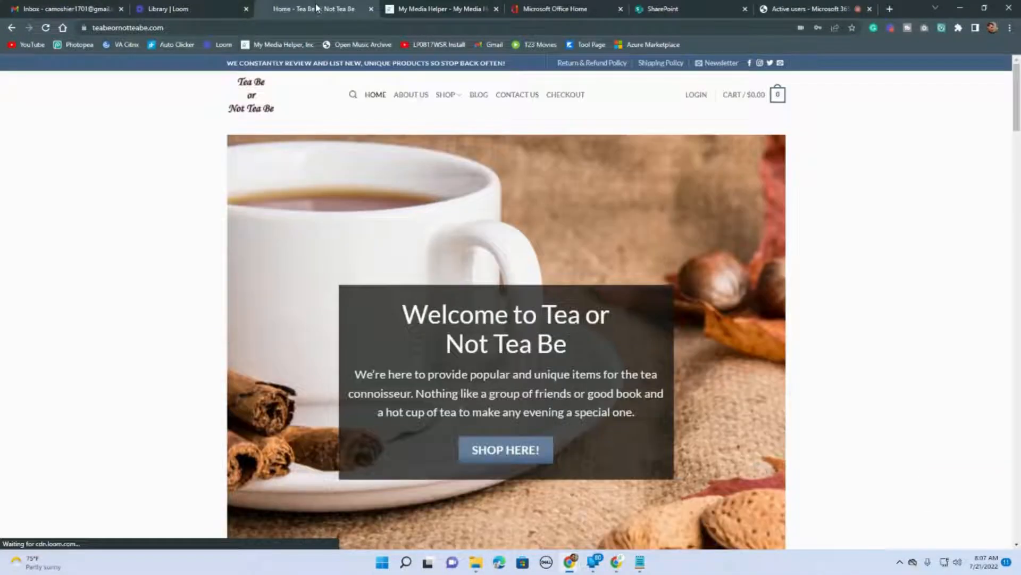
# Copy the contact e-mail address from the Tea Be or Not Tea Be Contact Us page.
pyautogui.click(524, 101)
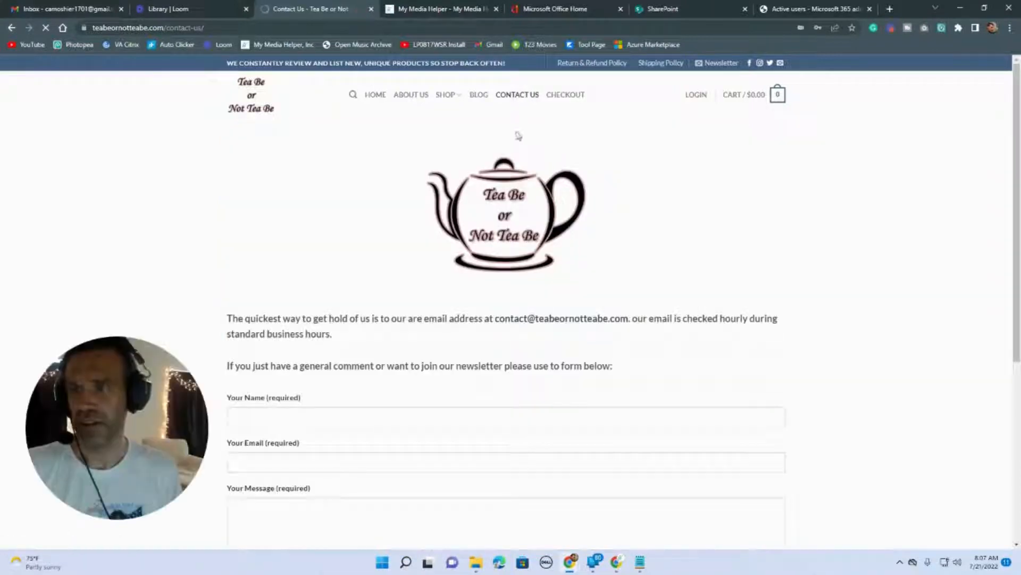
pyautogui.moveTo(630, 319); pyautogui.dragTo(496, 322)
pyautogui.rightClick(499, 324)
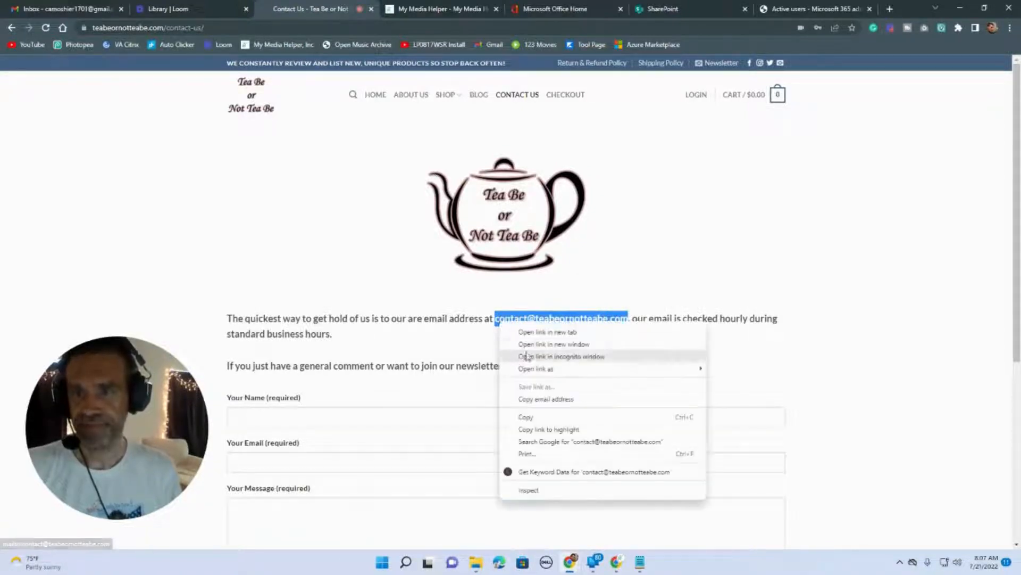
pyautogui.click(532, 419)
pyautogui.click(788, 9)
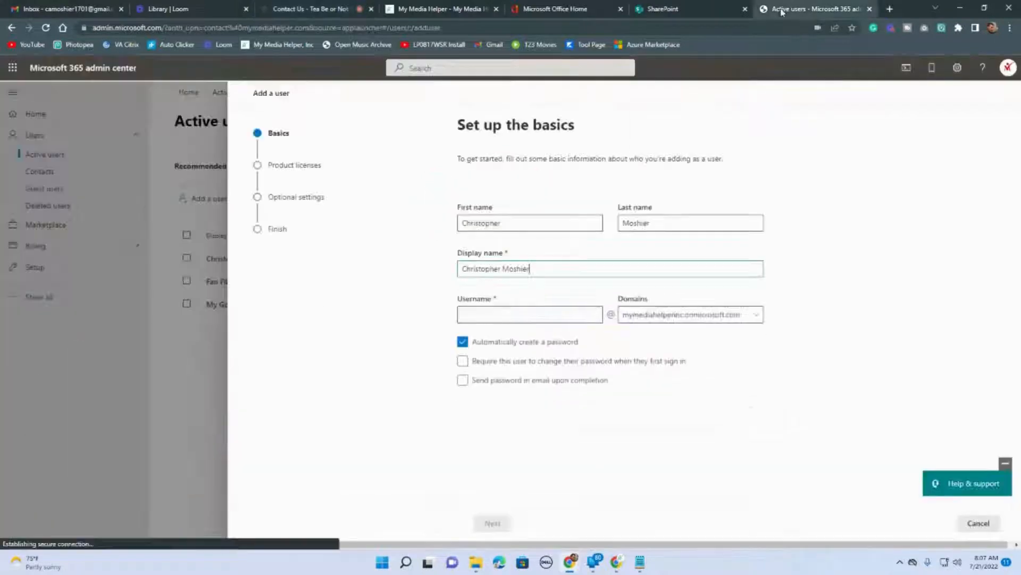
# Fill the username from the pasted shop e-mail address, trimming off the extra parts.
pyautogui.click(504, 313)
pyautogui.hotkey('ctrl', 'v')
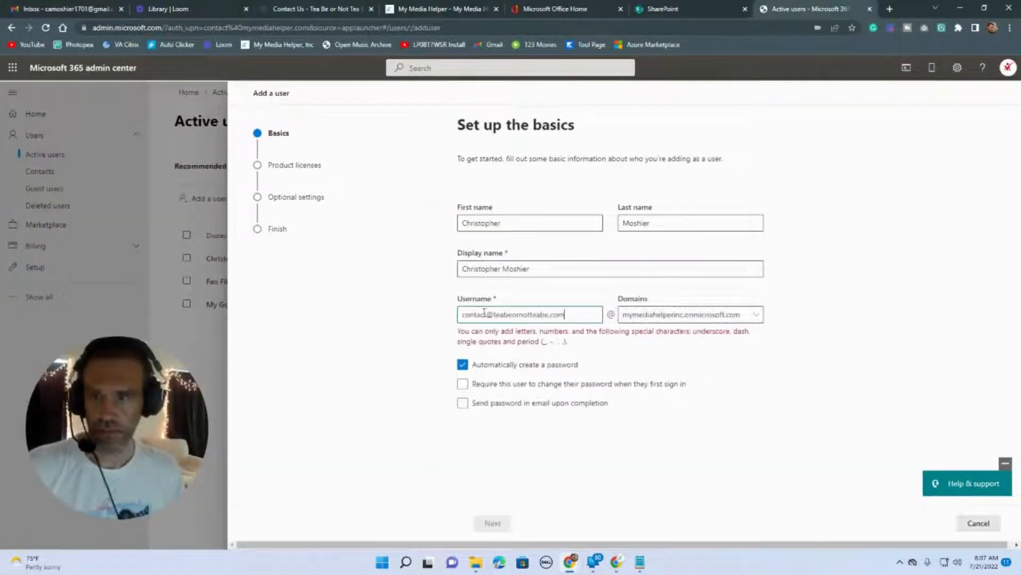
pyautogui.press('BackSpace')
pyautogui.press('BackSpace')
pyautogui.press('BackSpace')
pyautogui.press('BackSpace')
pyautogui.press('BackSpace')
pyautogui.press('BackSpace')
pyautogui.press('BackSpace')
pyautogui.press('BackSpace')
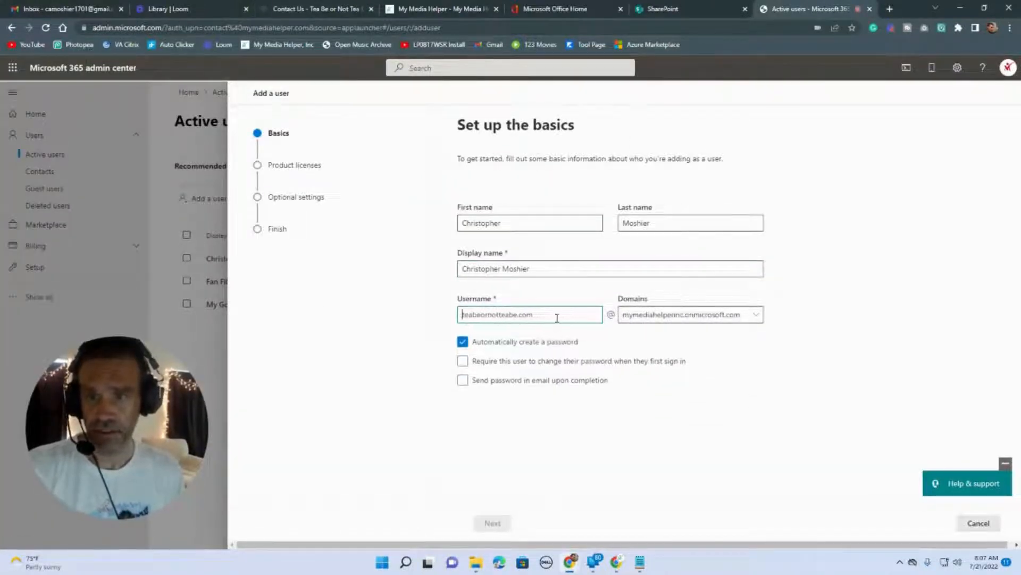
pyautogui.click(557, 317)
pyautogui.press('BackSpace')
pyautogui.press('BackSpace')
pyautogui.press('BackSpace')
pyautogui.press('BackSpace')
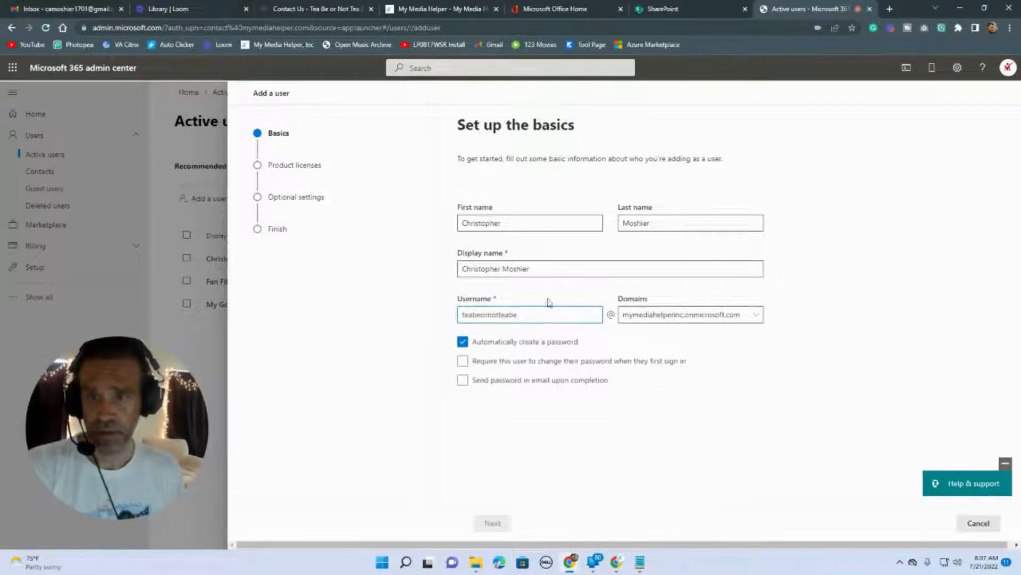
# Change the display name to teabeornotteabe using the copied address.
pyautogui.tripleClick(538, 268)
pyautogui.rightClick(499, 271)
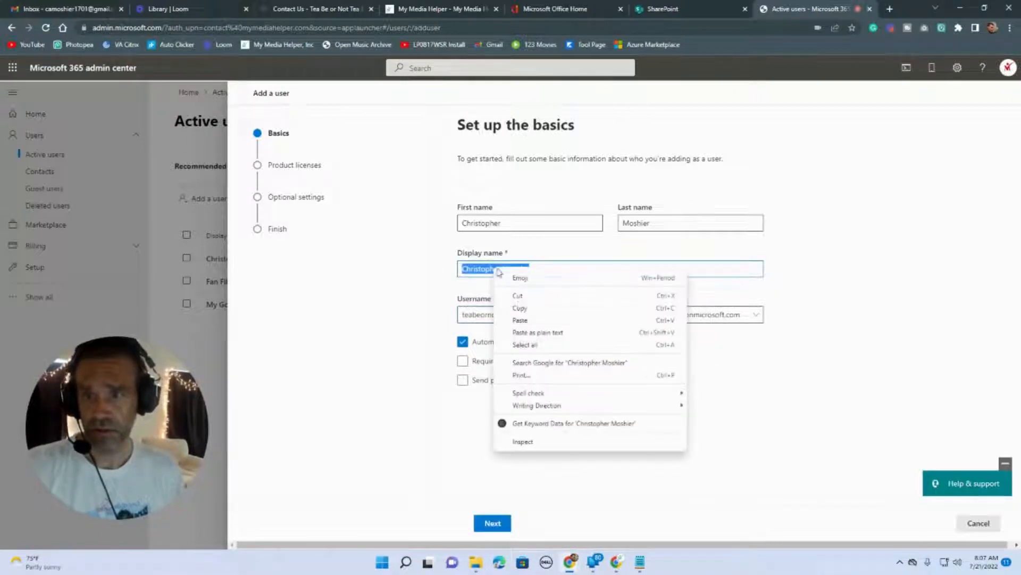
pyautogui.click(521, 320)
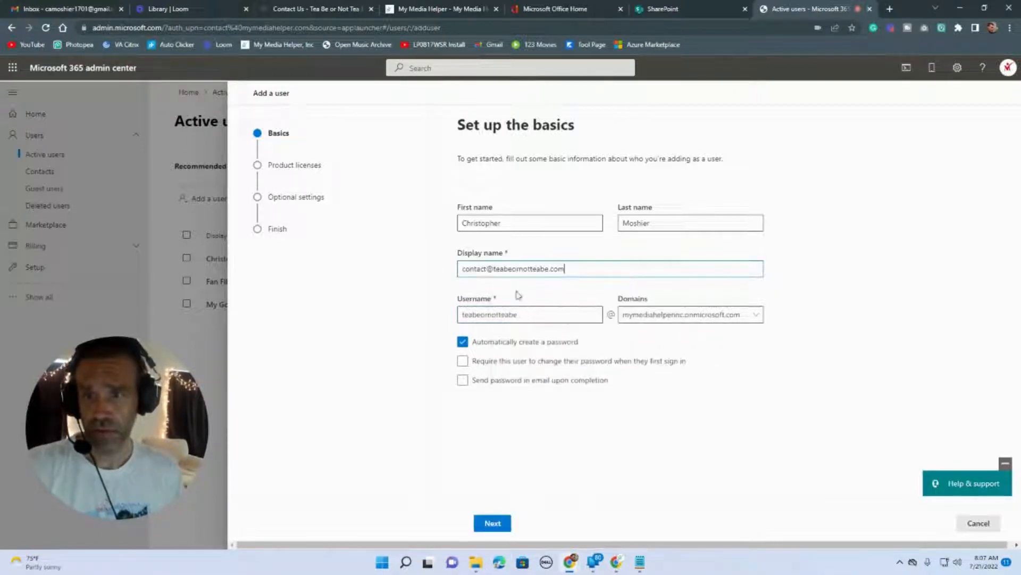
pyautogui.click(493, 270)
pyautogui.press('BackSpace')
pyautogui.press('BackSpace')
pyautogui.press('BackSpace')
pyautogui.press('BackSpace')
pyautogui.press('BackSpace')
pyautogui.press('BackSpace')
pyautogui.press('BackSpace')
pyautogui.press('BackSpace')
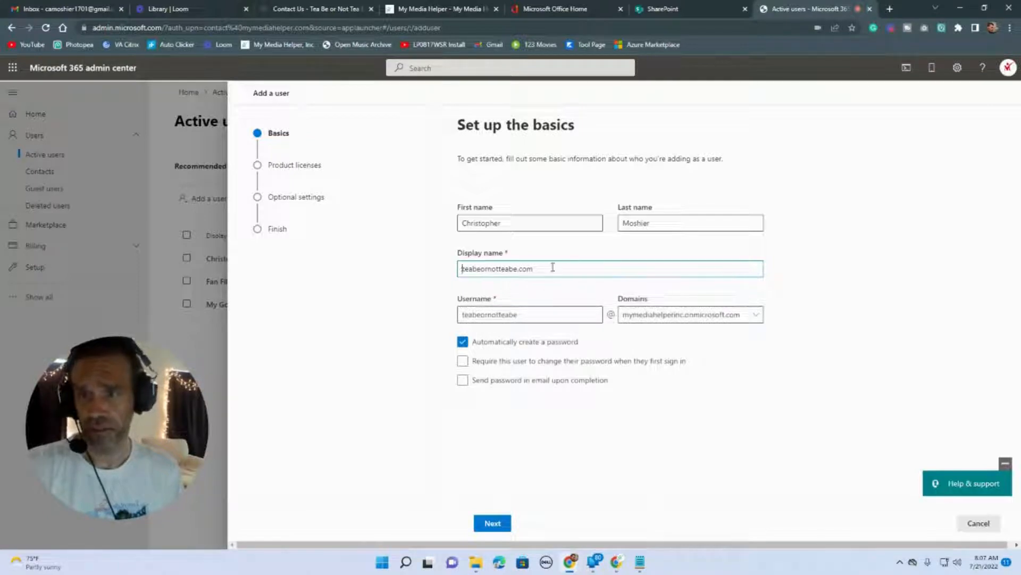
pyautogui.click(554, 267)
pyautogui.press('BackSpace')
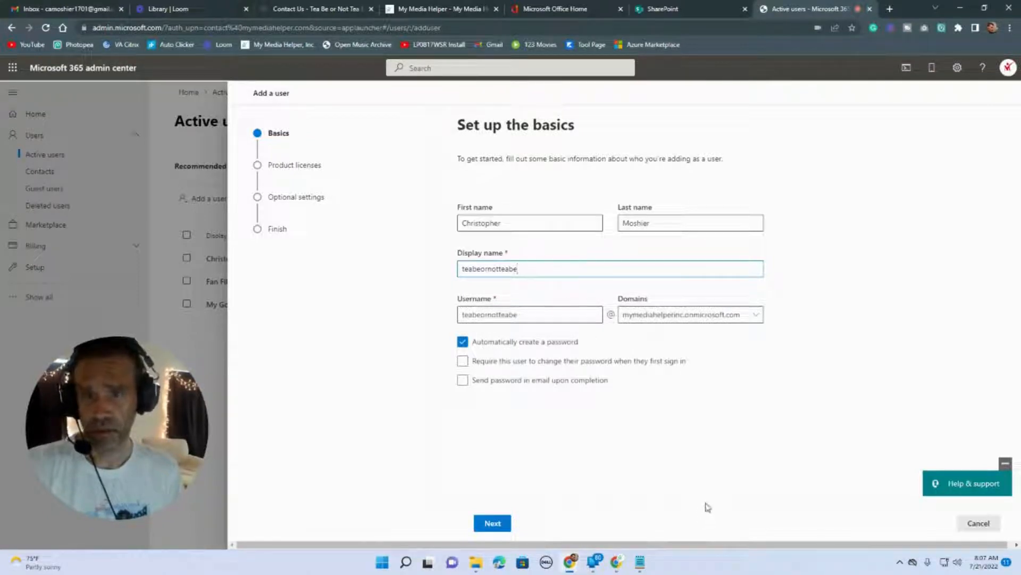
pyautogui.click(675, 347)
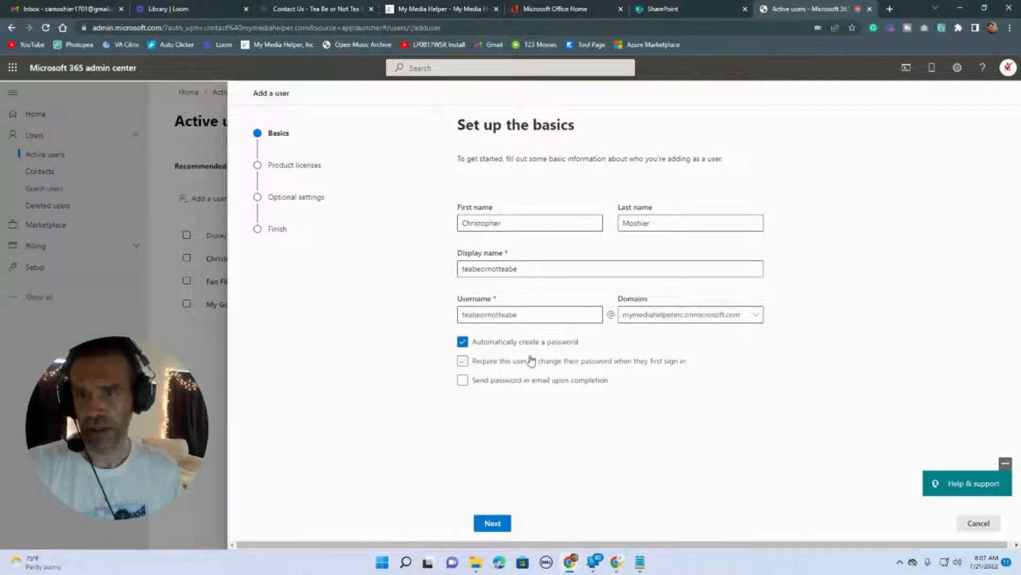
# Turn off automatic password creation and enter a custom password.
pyautogui.click(462, 343)
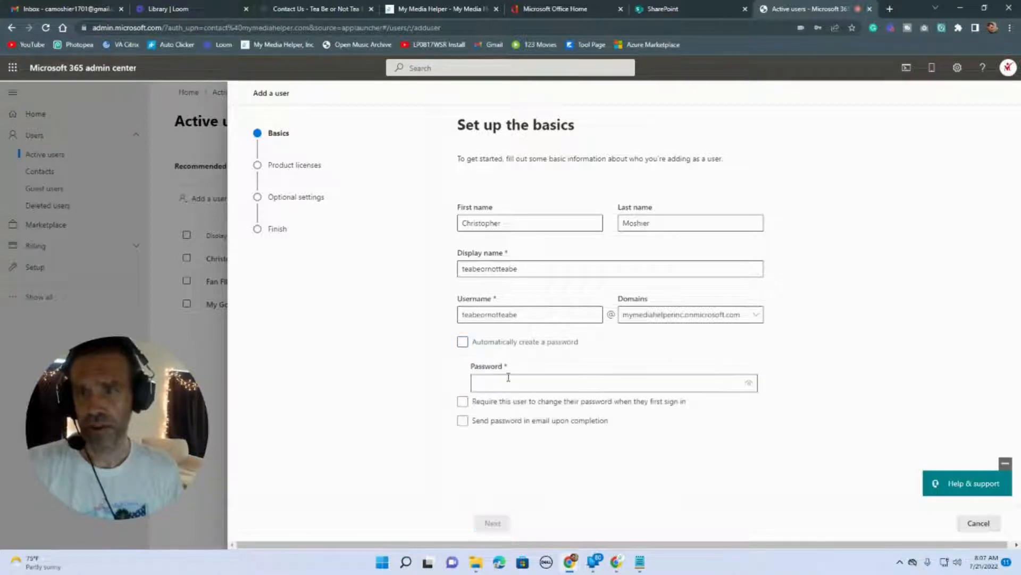
pyautogui.click(512, 382)
pyautogui.write('••')
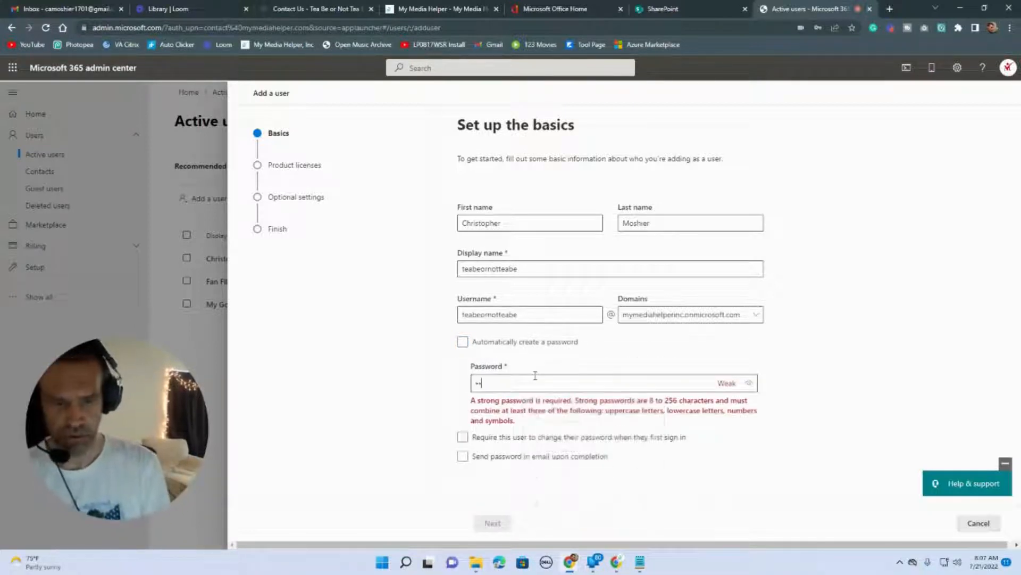
pyautogui.write('•••••••')
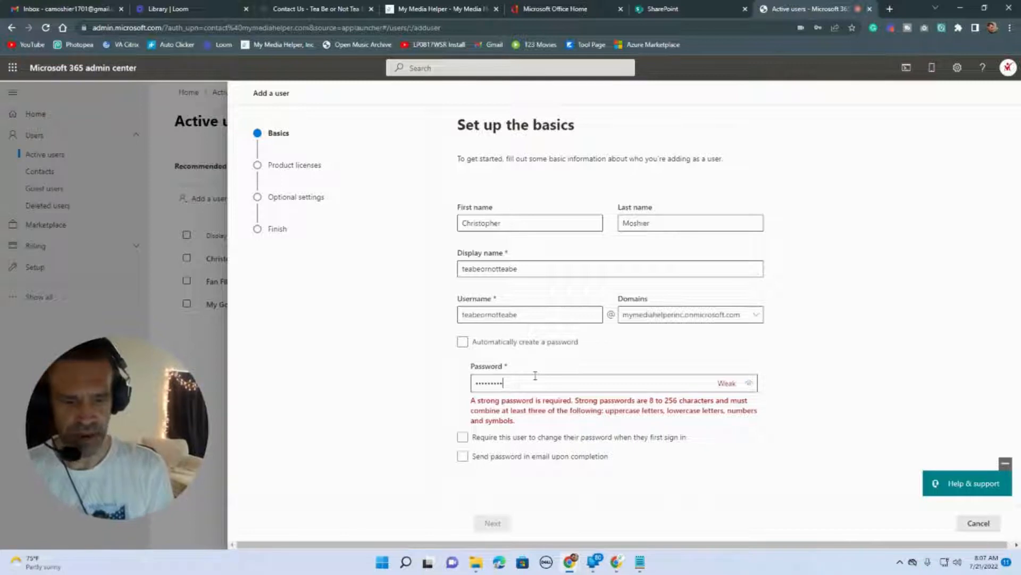
pyautogui.write('•••')
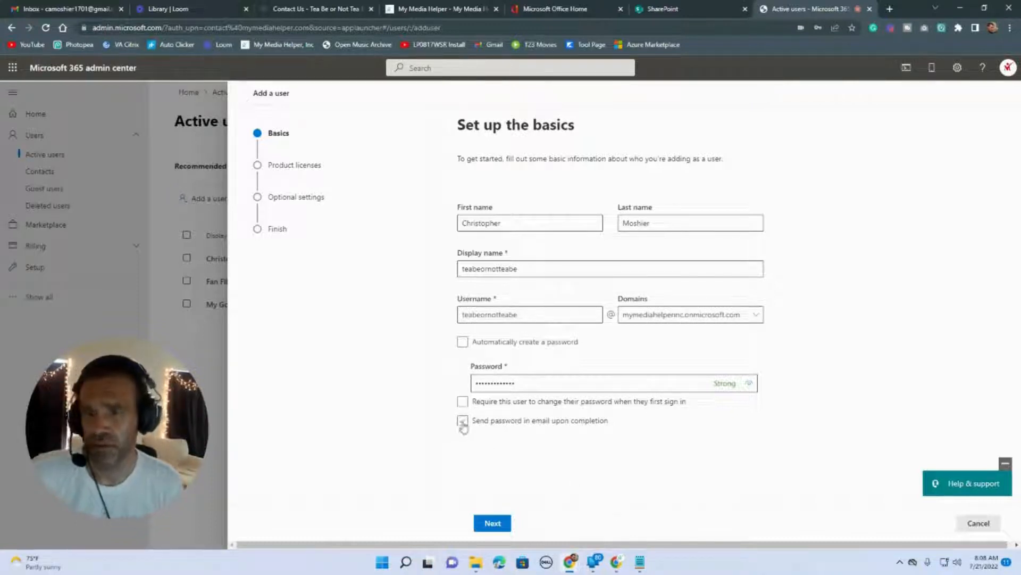
# Save the password in the browser, keep United States as location, and choose no product license.
pyautogui.click(492, 524)
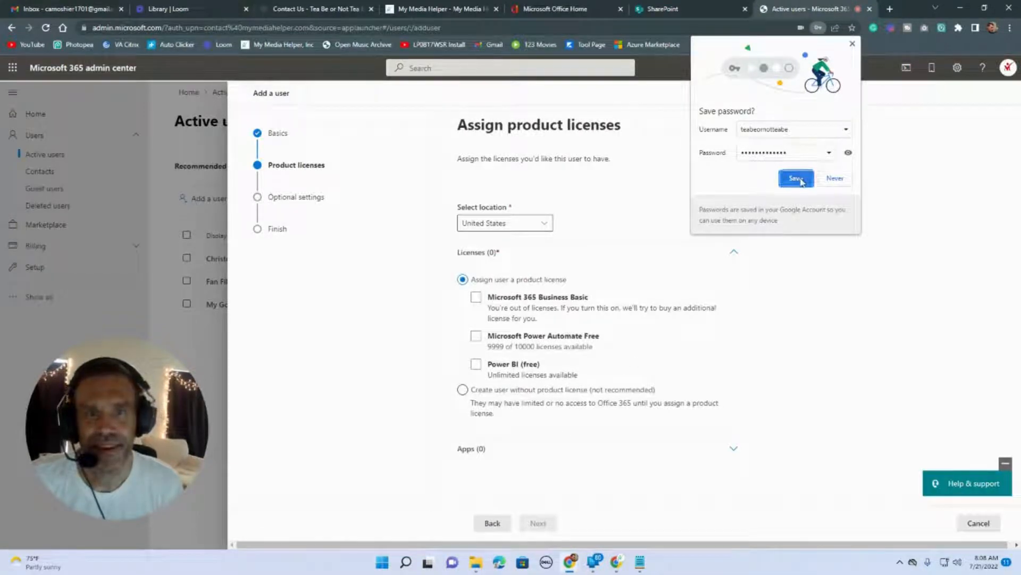
pyautogui.click(804, 178)
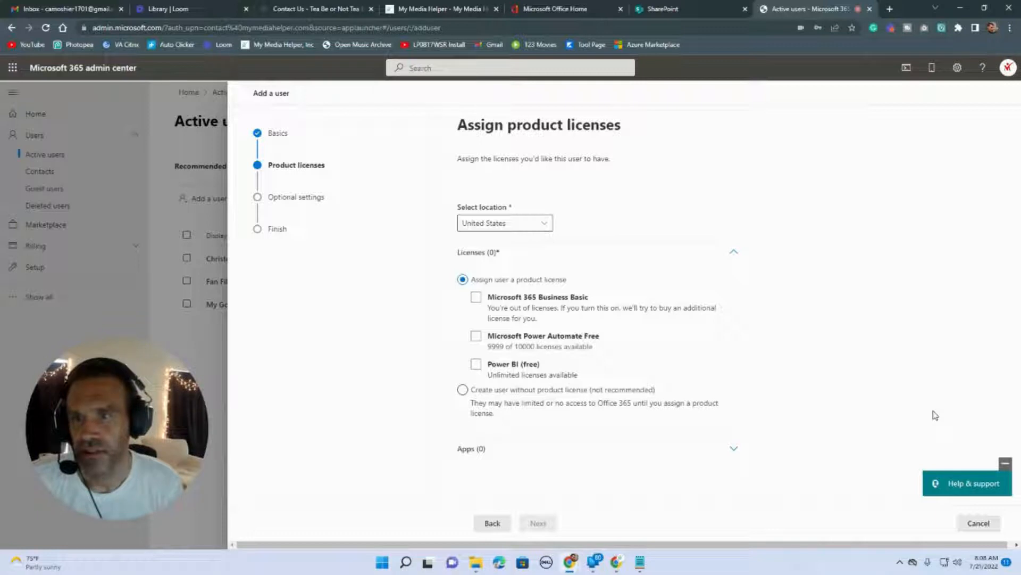
pyautogui.click(543, 223)
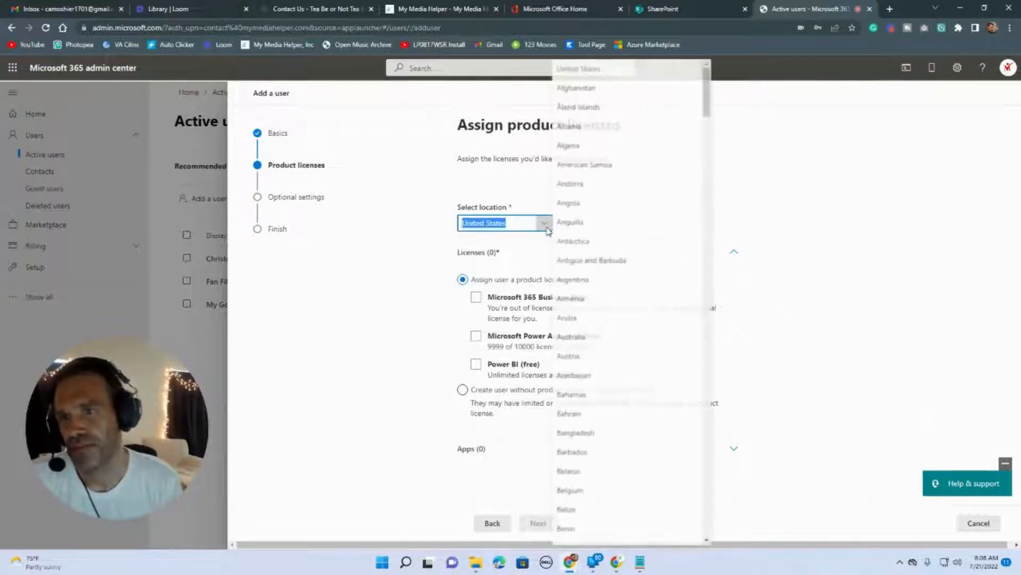
pyautogui.press('Escape')
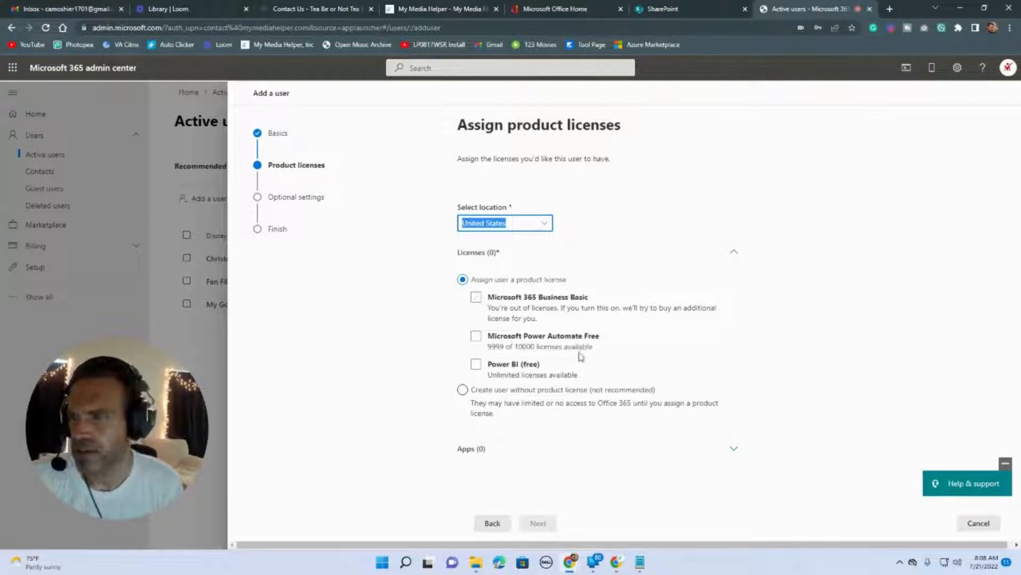
pyautogui.click(463, 390)
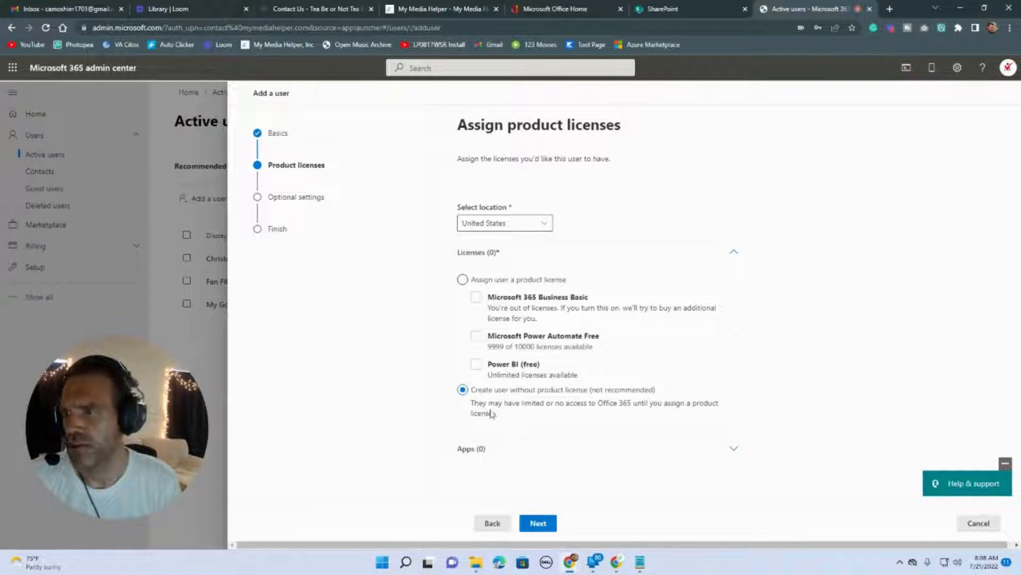
pyautogui.click(539, 523)
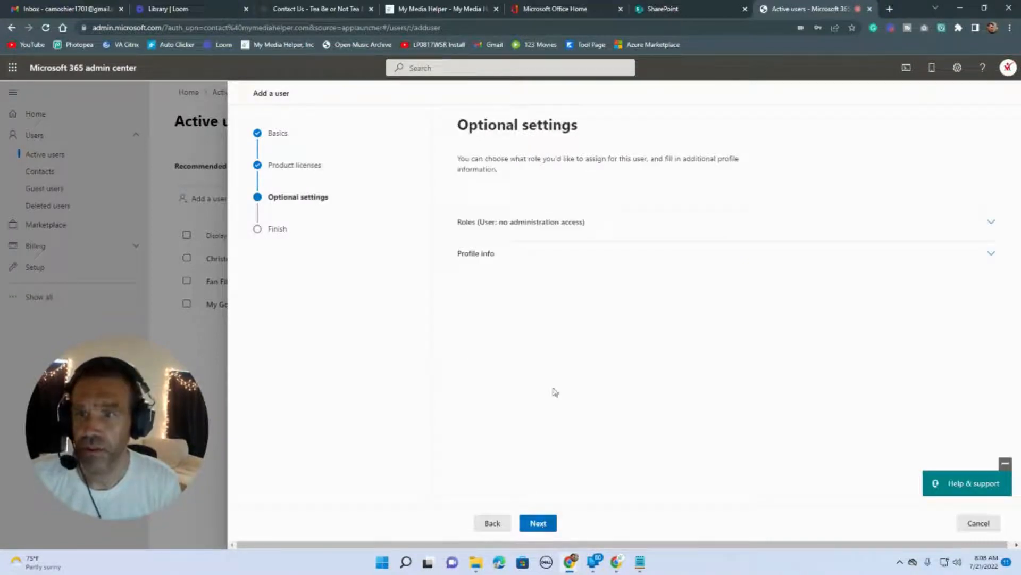
# Leave the role as User with no admin center access and continue to Review and finish.
pyautogui.click(906, 228)
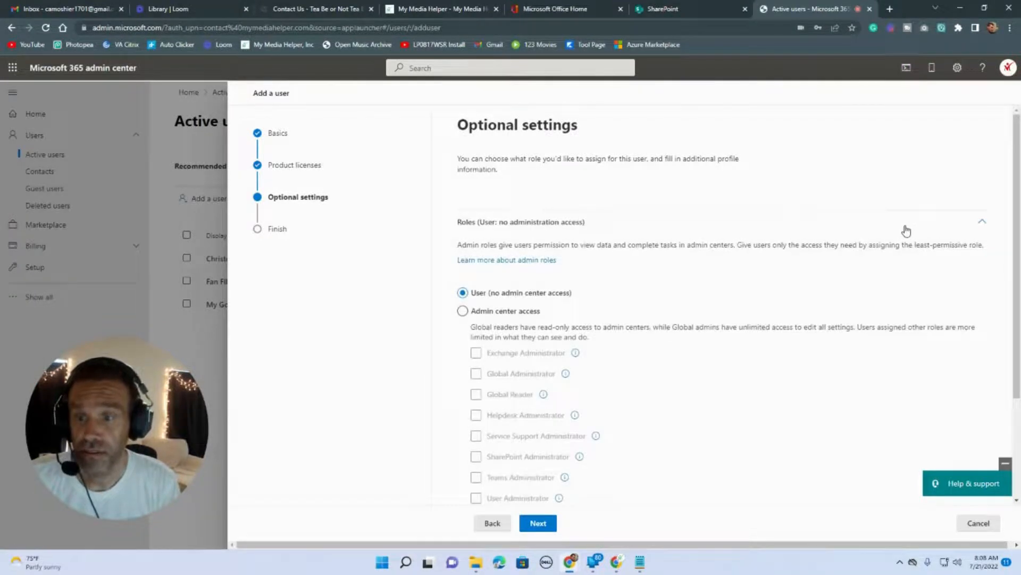
pyautogui.click(462, 315)
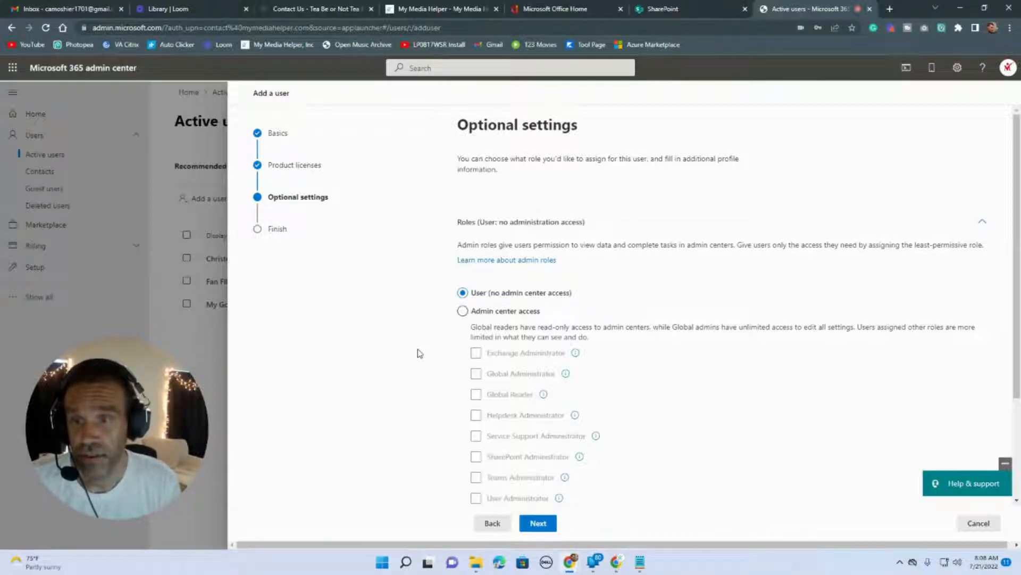
pyautogui.click(463, 313)
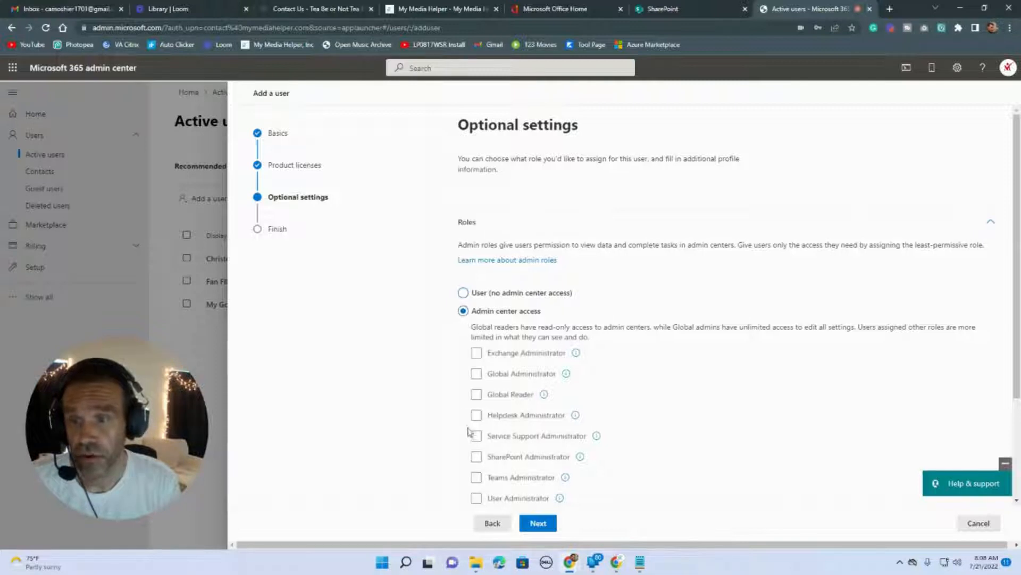
pyautogui.scroll(-1, 477, 457)
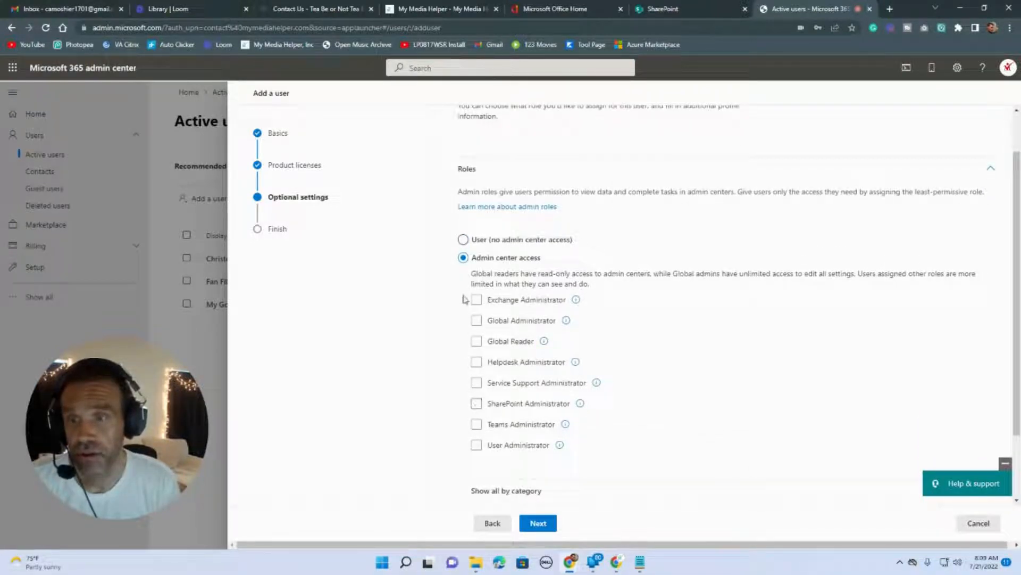
pyautogui.click(463, 239)
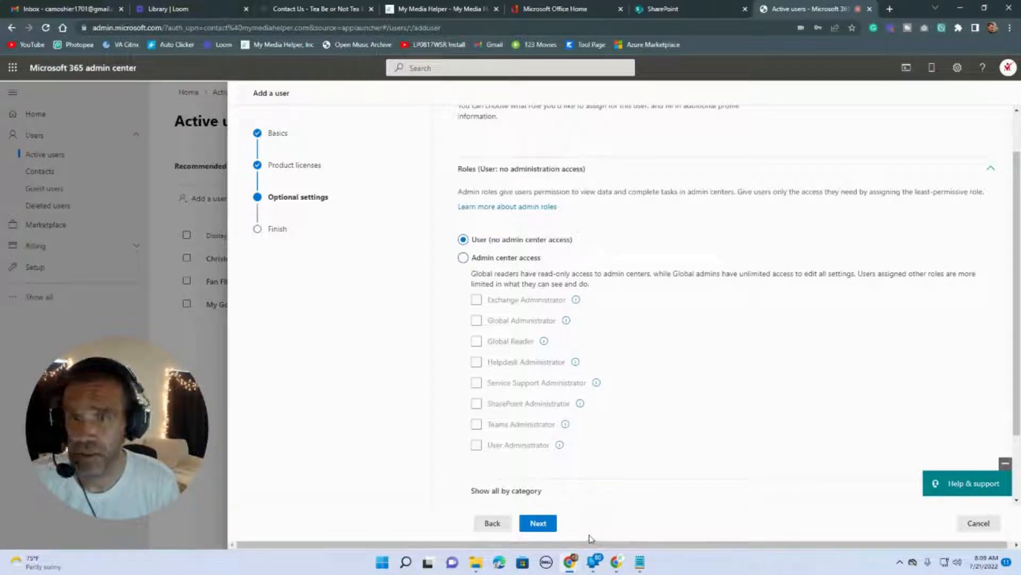
pyautogui.click(538, 523)
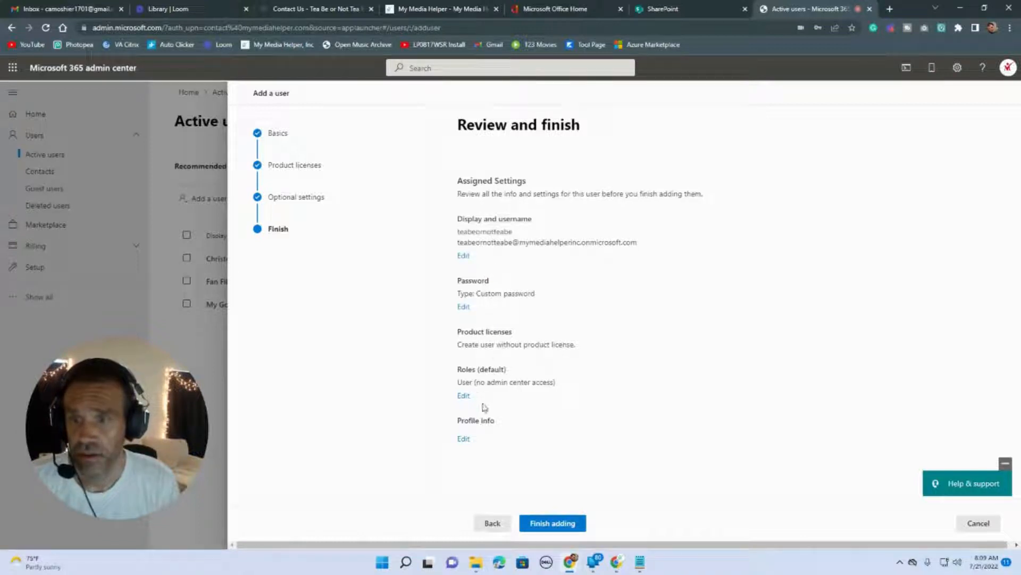
# Finish adding teabeornotteabe and close the confirmation panel back to Active users.
pyautogui.click(547, 524)
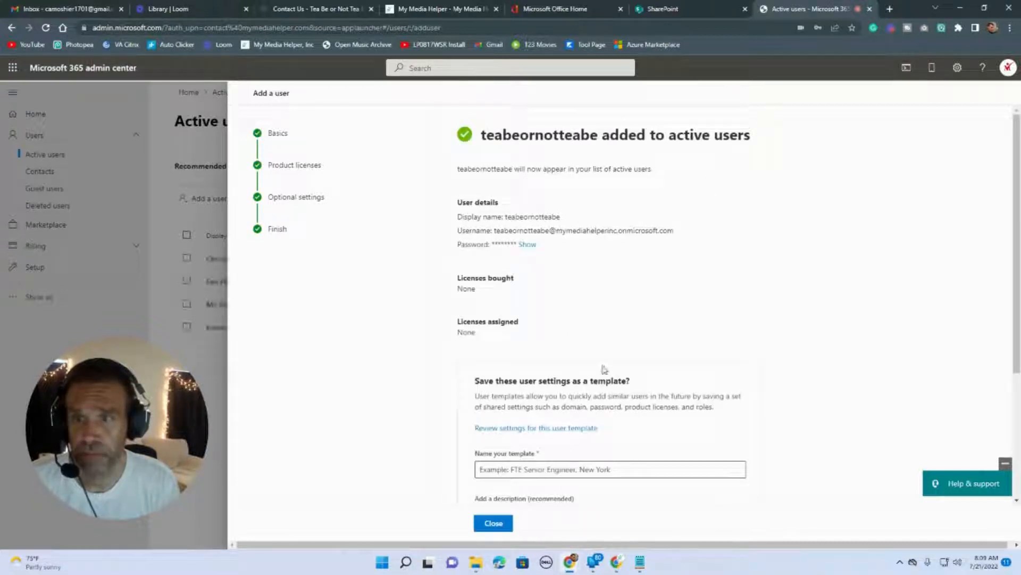
pyautogui.scroll(-2, 605, 367)
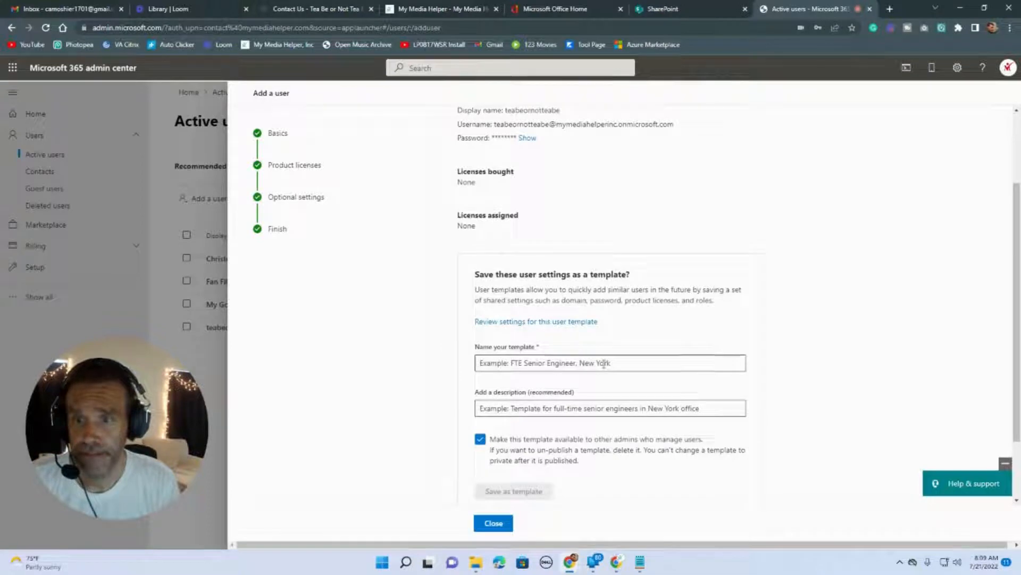
pyautogui.scroll(-1, 604, 364)
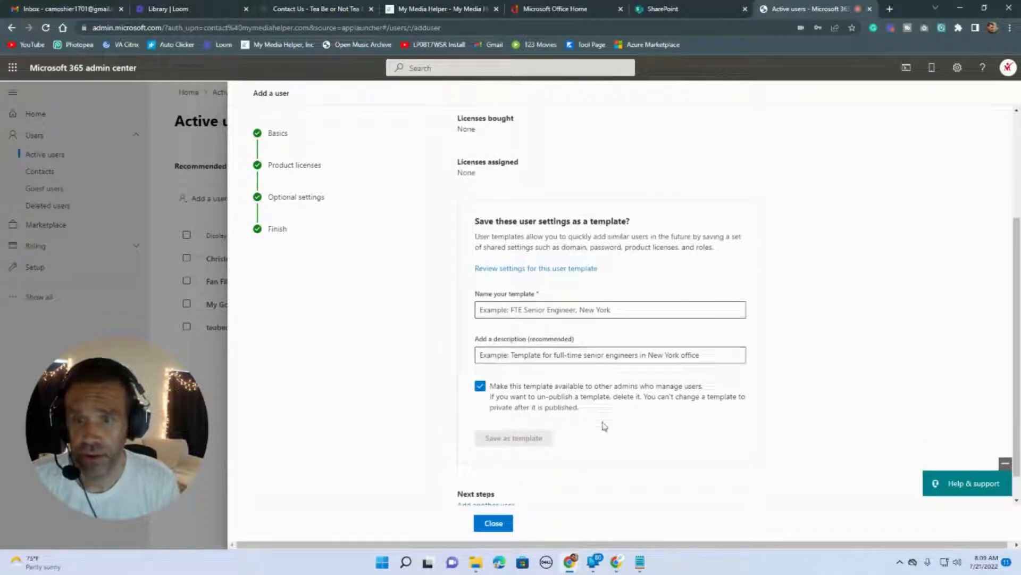
pyautogui.scroll(-1, 605, 426)
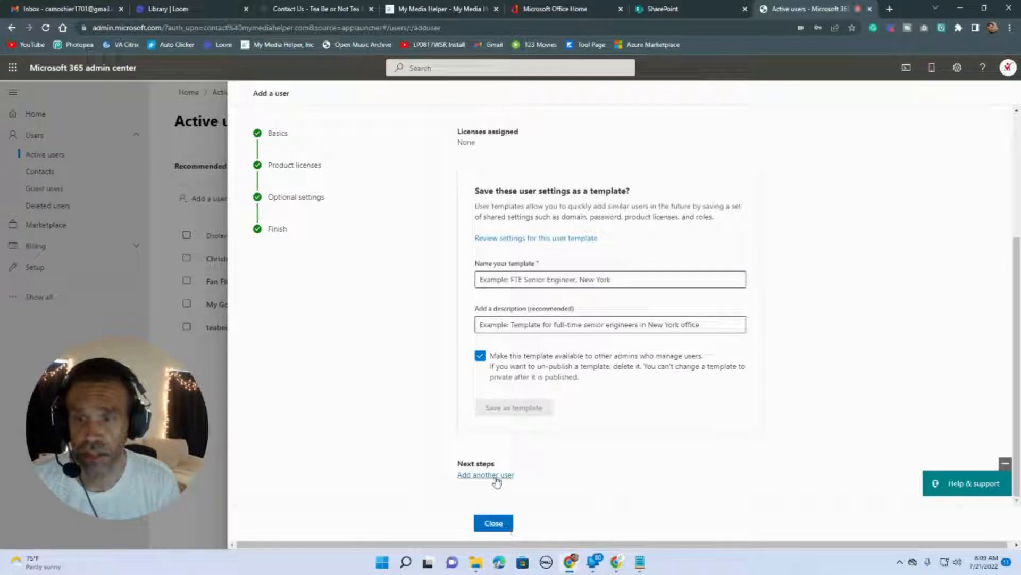
pyautogui.click(494, 524)
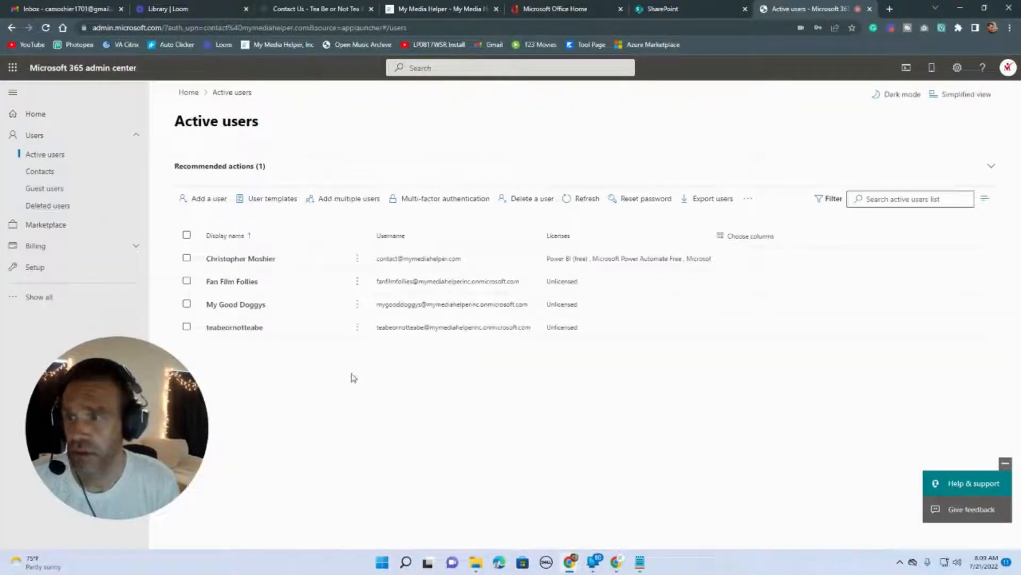
pyautogui.click(357, 329)
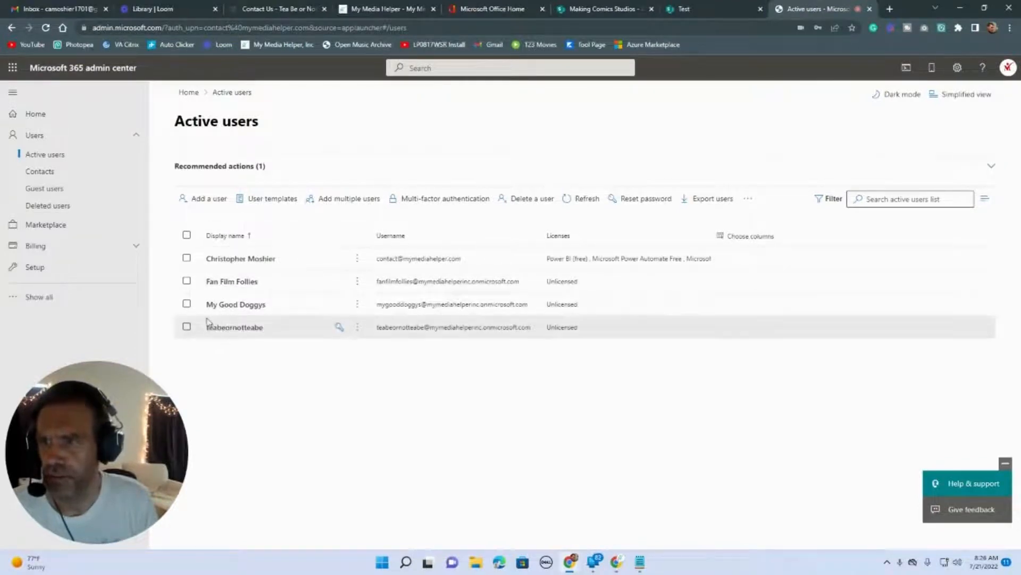
pyautogui.click(186, 327)
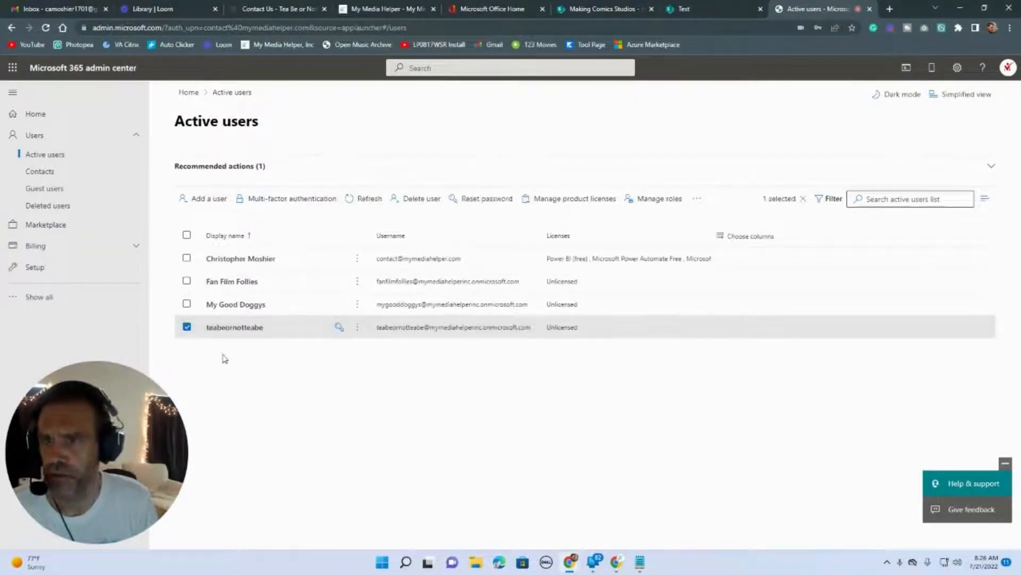
pyautogui.click(703, 199)
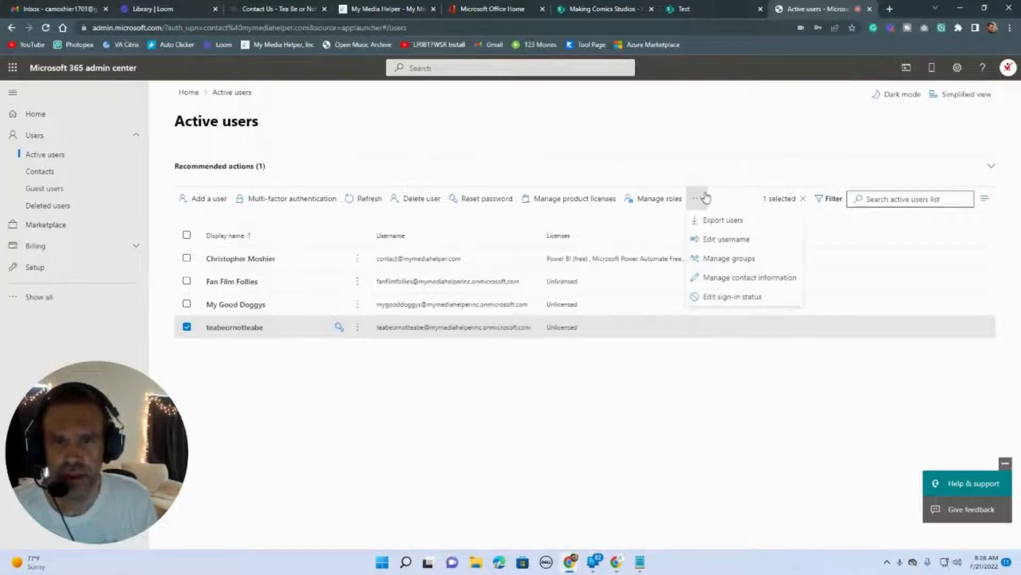
pyautogui.click(763, 244)
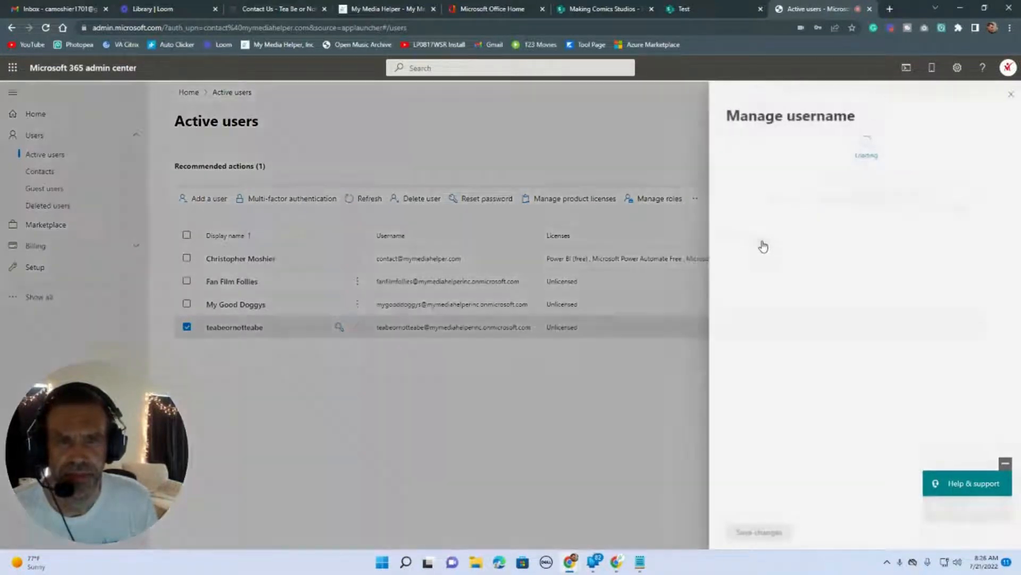
pyautogui.doubleClick(778, 215)
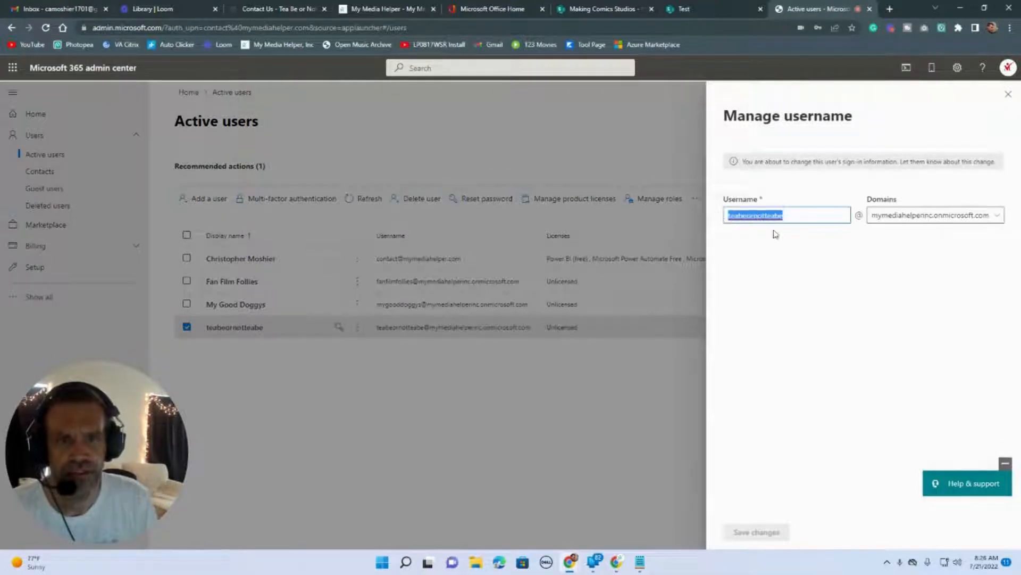
pyautogui.click(902, 216)
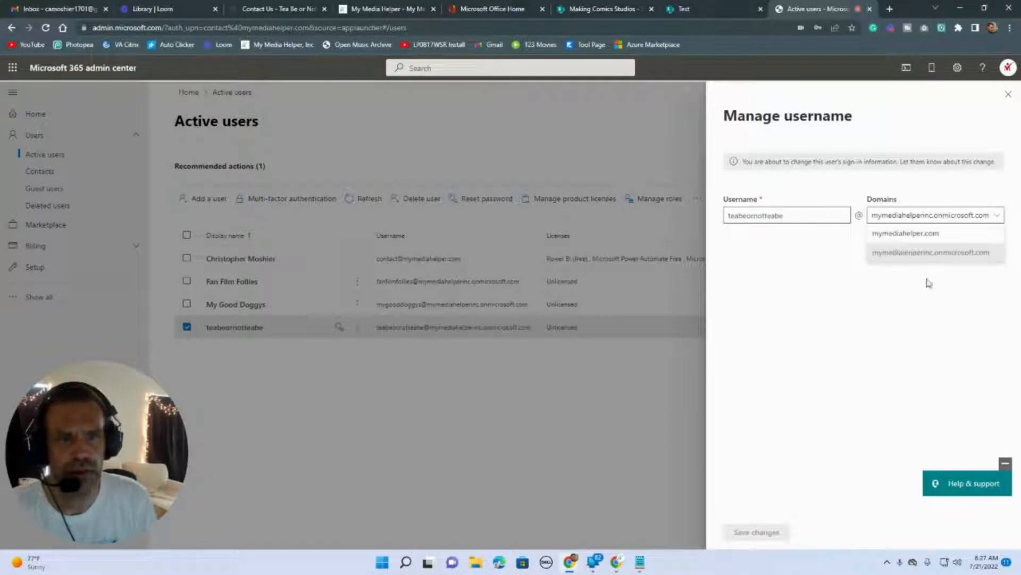
pyautogui.press('Escape')
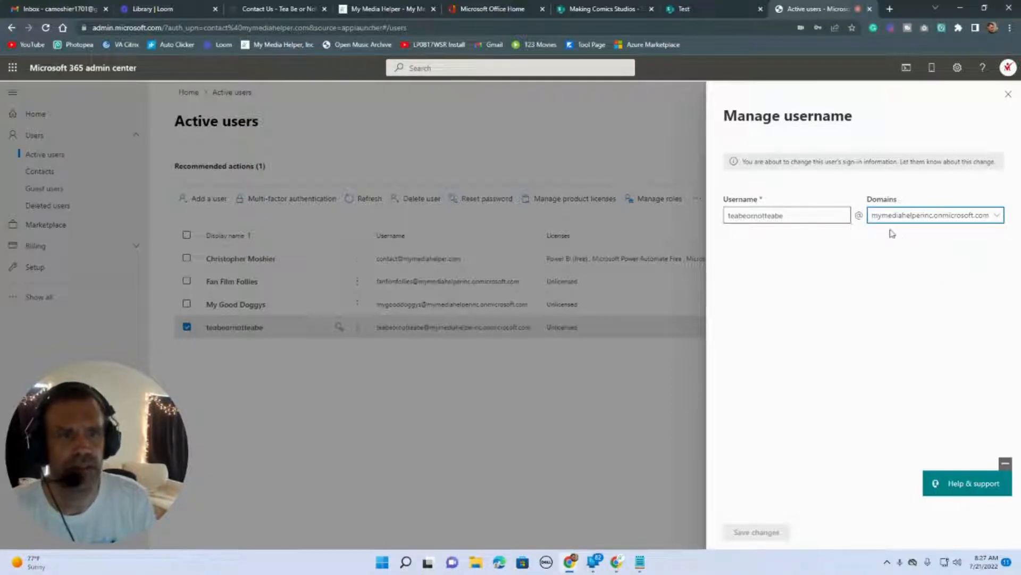
pyautogui.click(1009, 96)
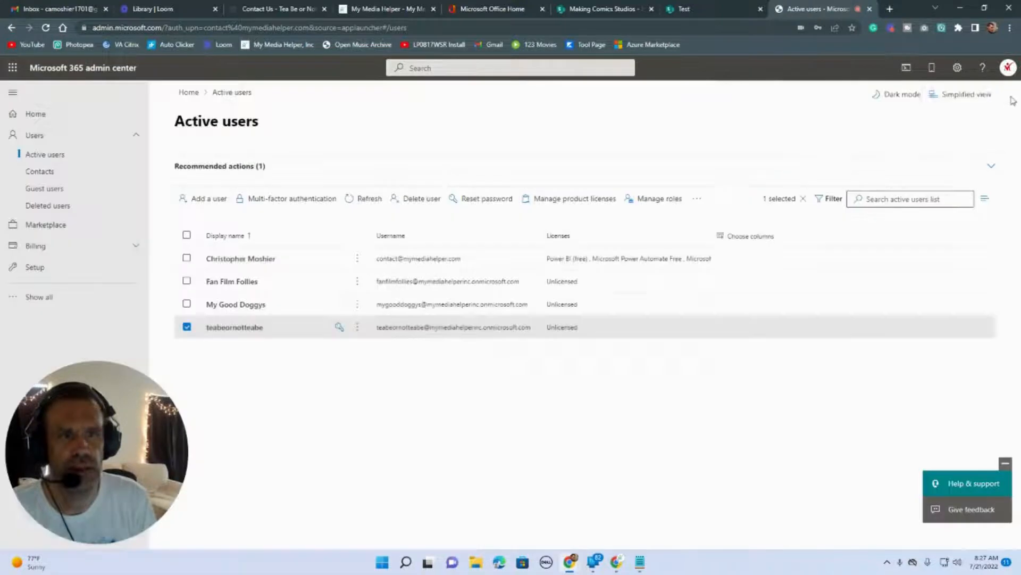
# In Manage contact information, replace the display name with 'tea Be Or Not To Be' and try saving.
pyautogui.click(698, 200)
pyautogui.click(746, 282)
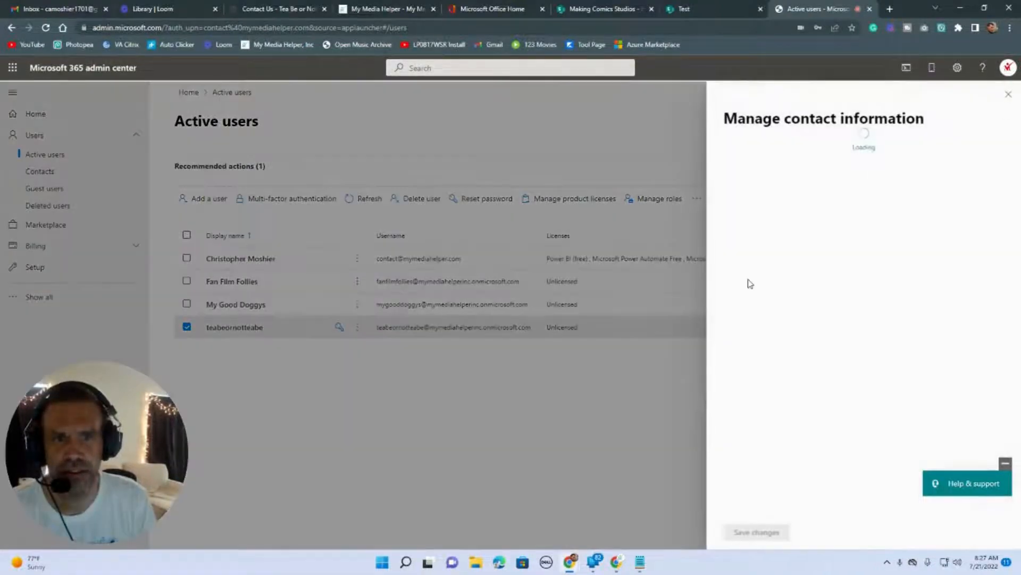
pyautogui.doubleClick(816, 256)
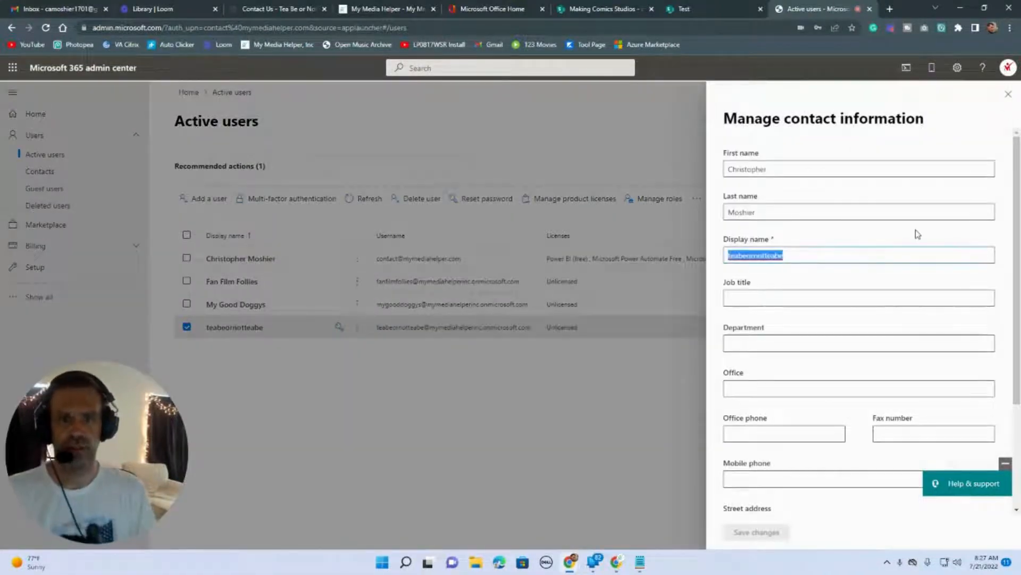
pyautogui.write('tea Be O')
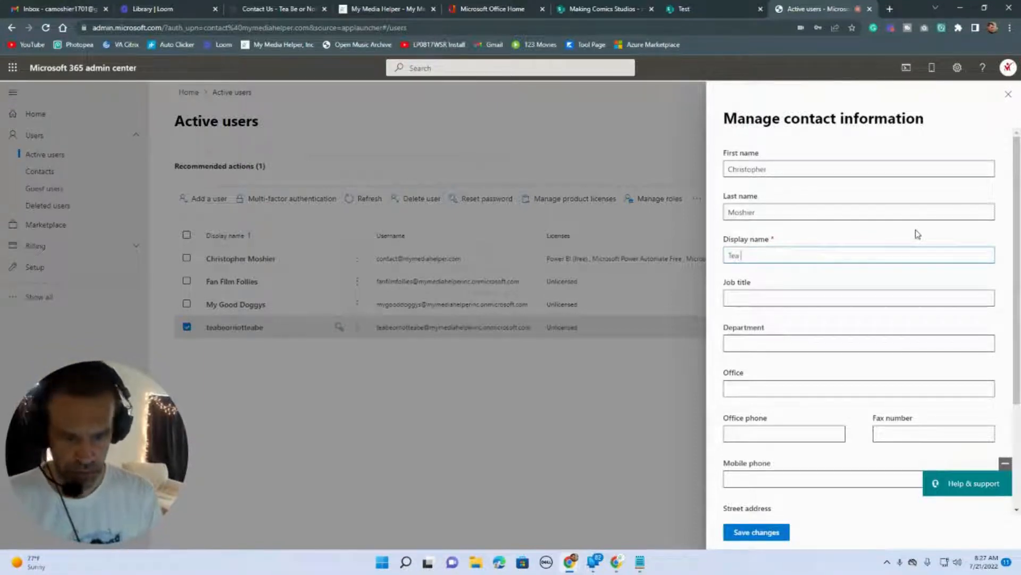
pyautogui.write('r Not')
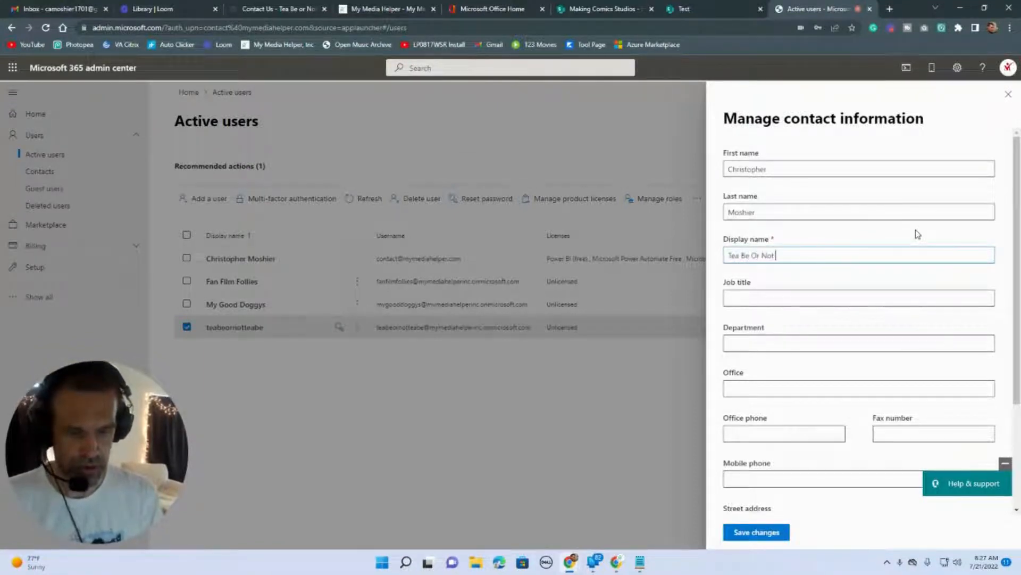
pyautogui.write(' To Be')
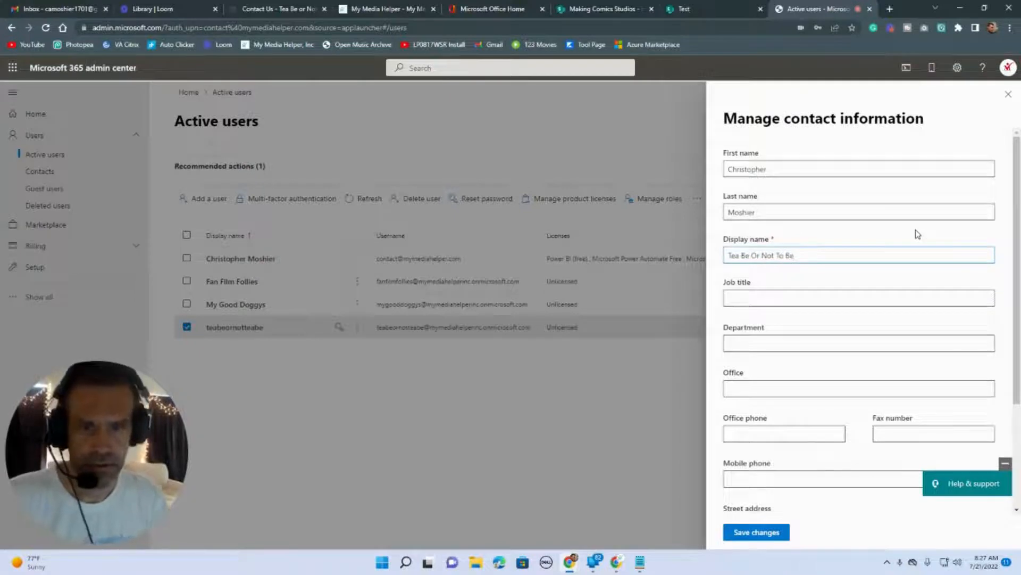
pyautogui.scroll(-4, 798, 334)
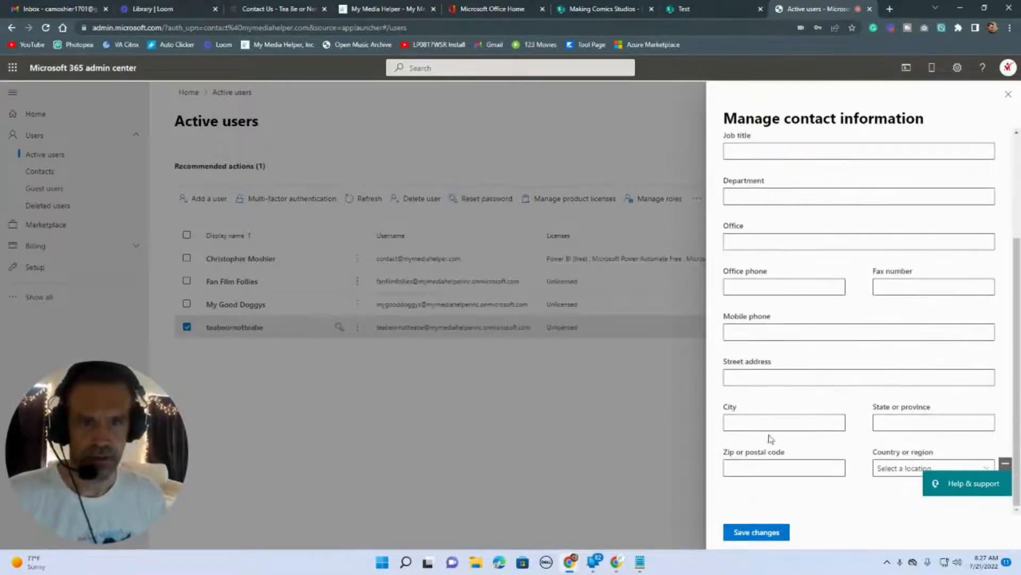
pyautogui.scroll(4, 771, 438)
pyautogui.click(767, 532)
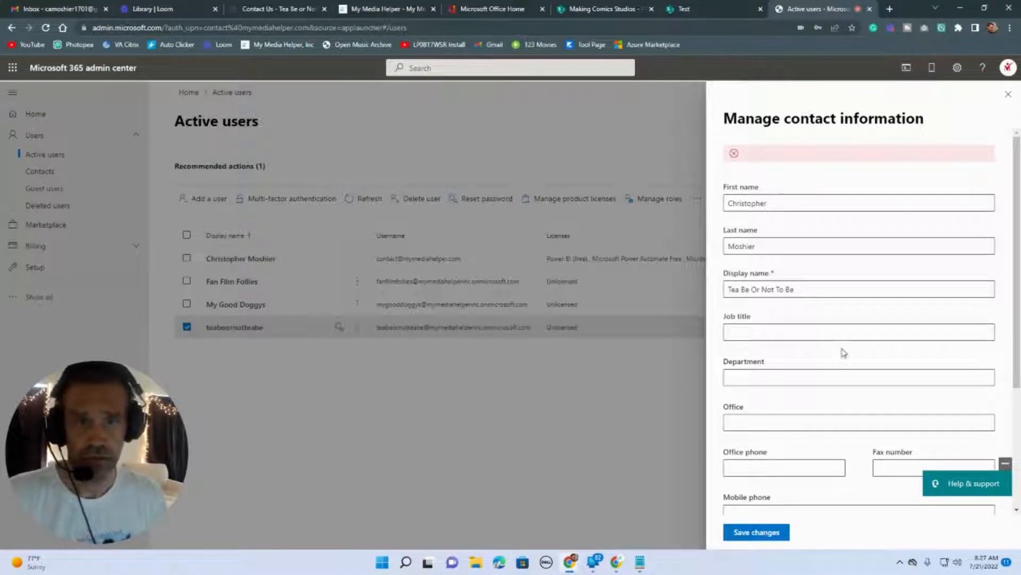
pyautogui.scroll(-2, 842, 353)
pyautogui.scroll(2, 843, 354)
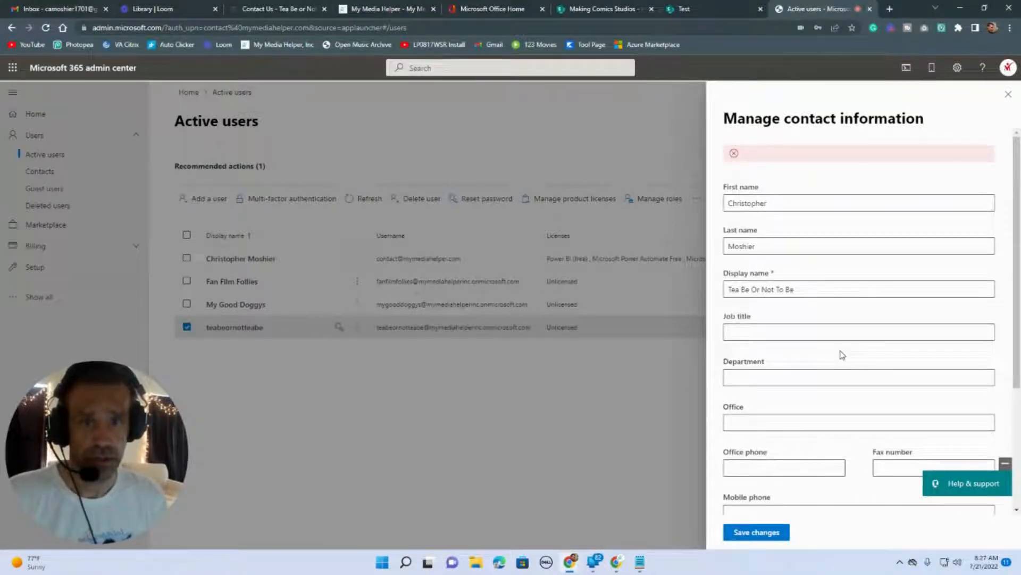
pyautogui.scroll(-2, 841, 355)
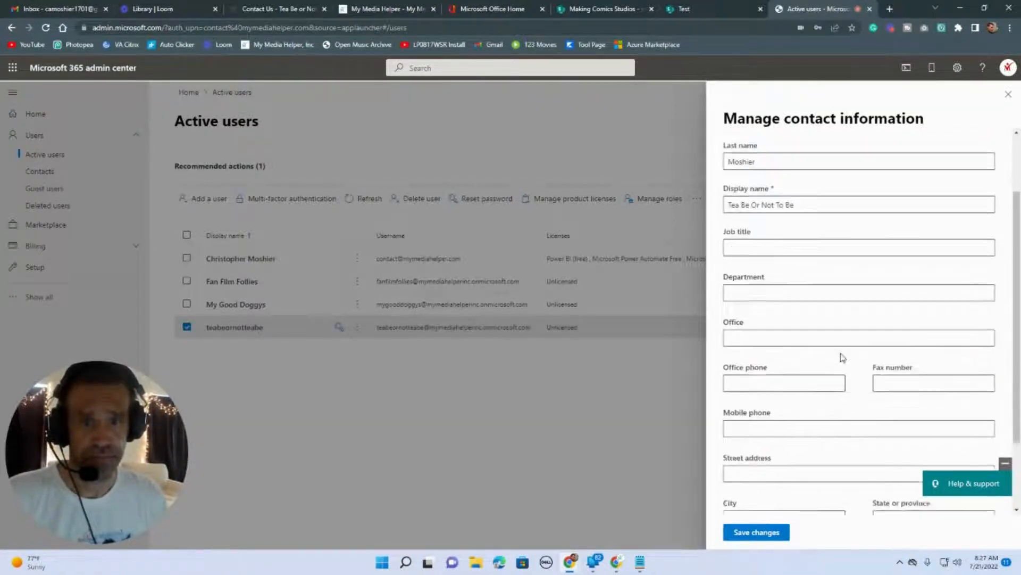
pyautogui.click(772, 534)
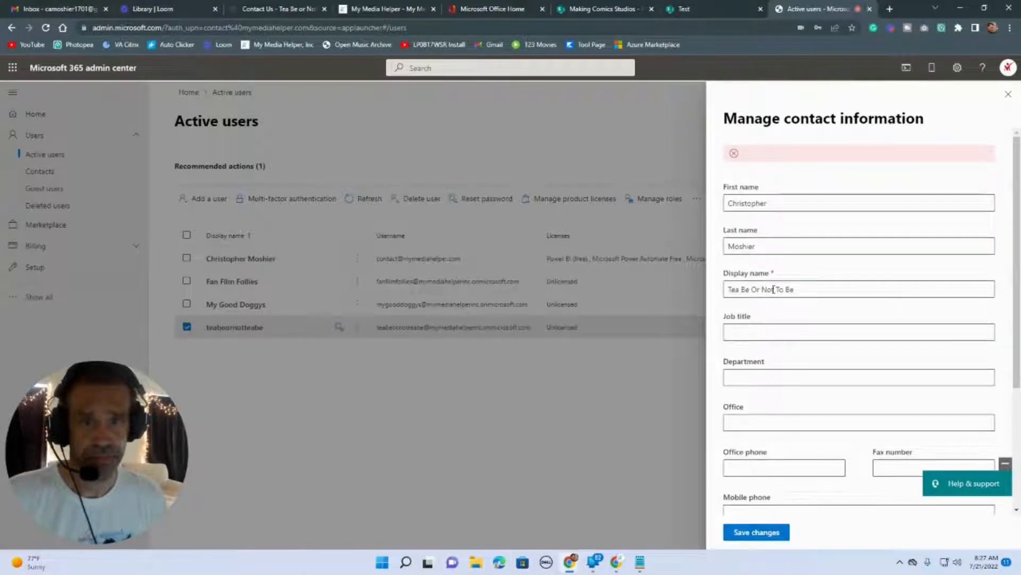
# Remove the spaces to make the display name TeaBeOrNotToBe and save again.
pyautogui.click(742, 289)
pyautogui.press('BackSpace')
pyautogui.click(751, 289)
pyautogui.press('BackSpace')
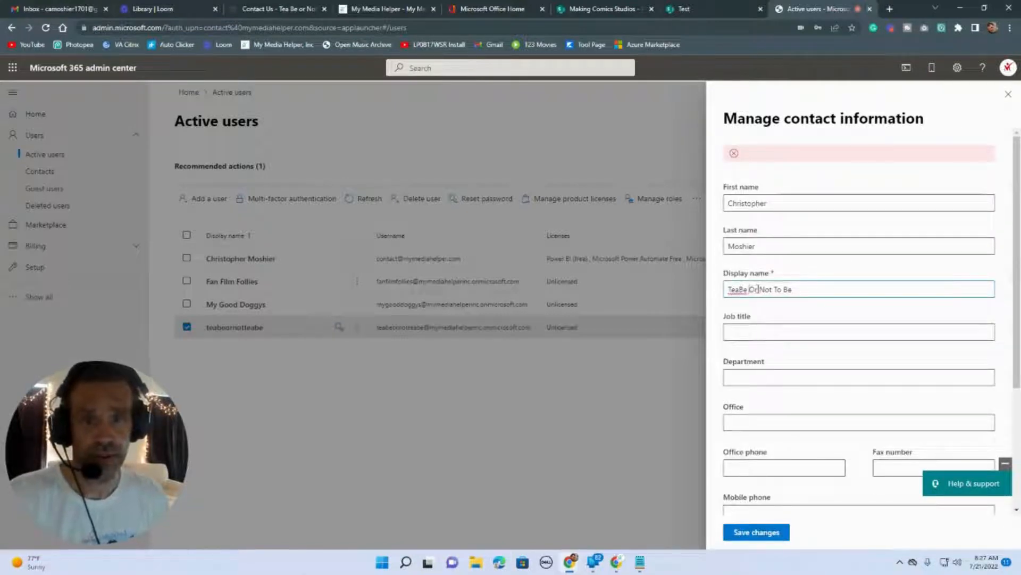
pyautogui.click(760, 289)
pyautogui.press('BackSpace')
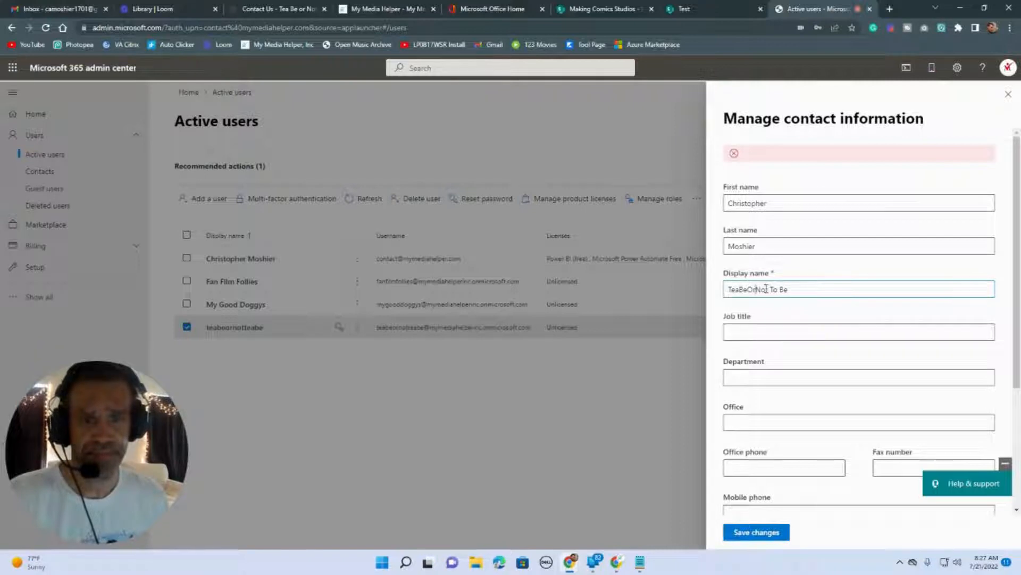
pyautogui.press('BackSpace')
pyautogui.click(778, 290)
pyautogui.press('BackSpace')
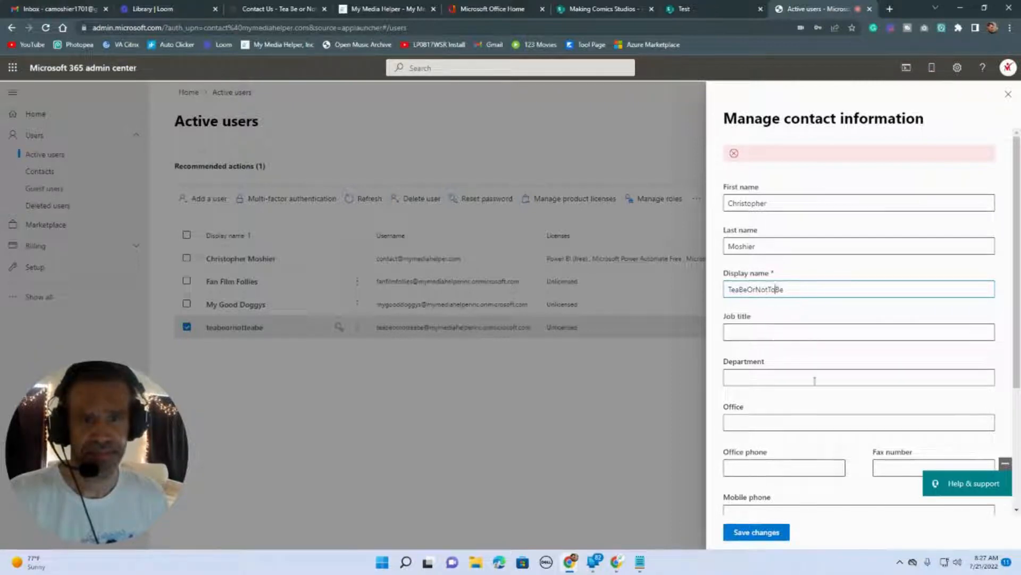
pyautogui.click(763, 538)
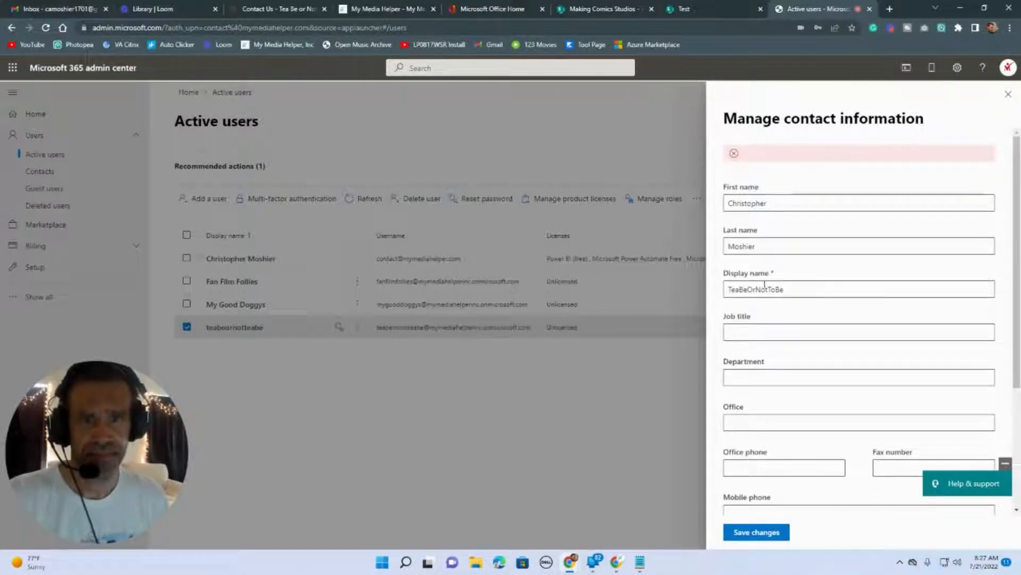
# Set Country or region to United States and save the contact information again.
pyautogui.click(741, 289)
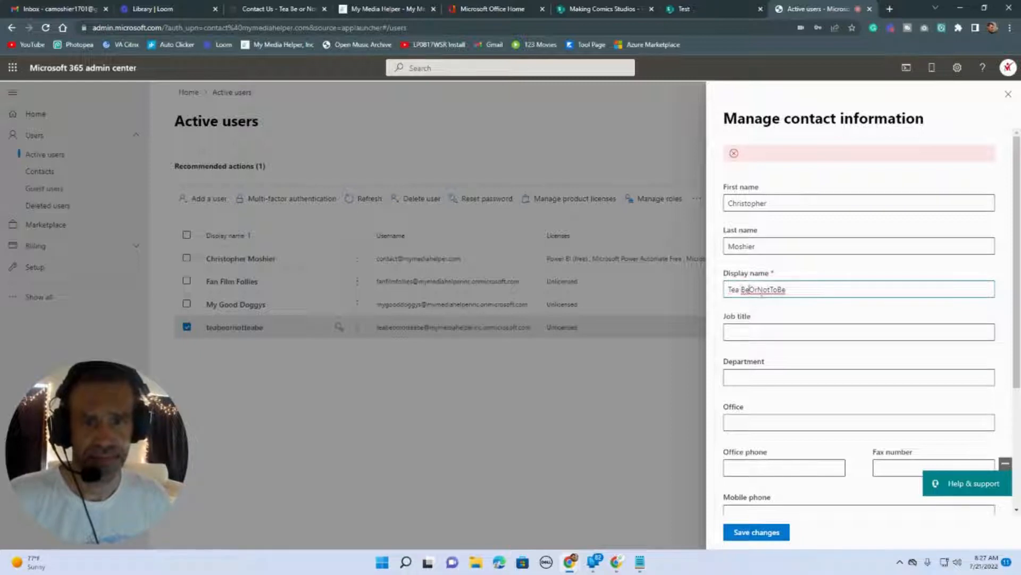
pyautogui.click(749, 290)
pyautogui.click(760, 290)
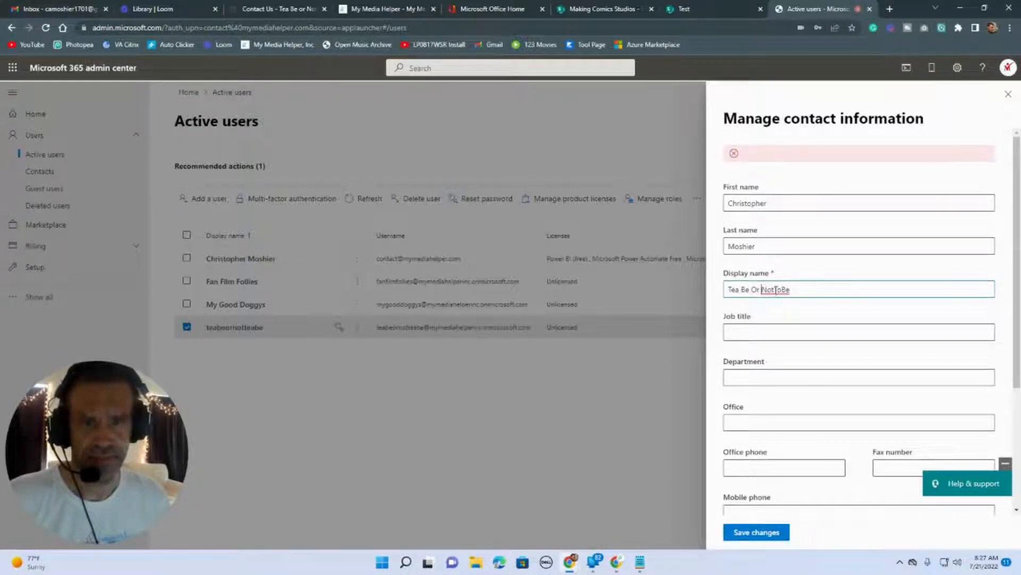
pyautogui.click(774, 290)
pyautogui.click(784, 290)
pyautogui.scroll(-3, 899, 353)
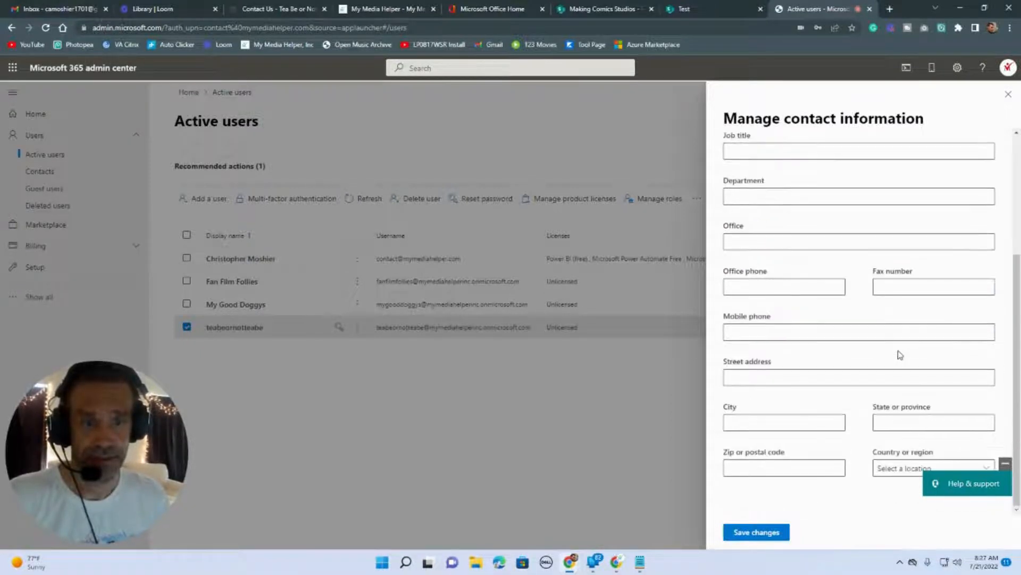
pyautogui.click(906, 471)
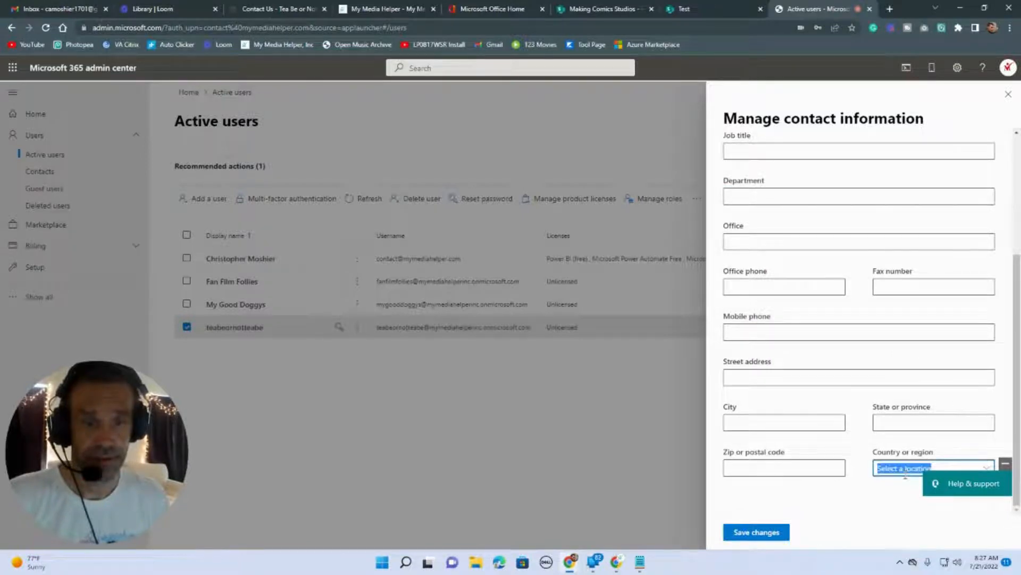
pyautogui.click(987, 468)
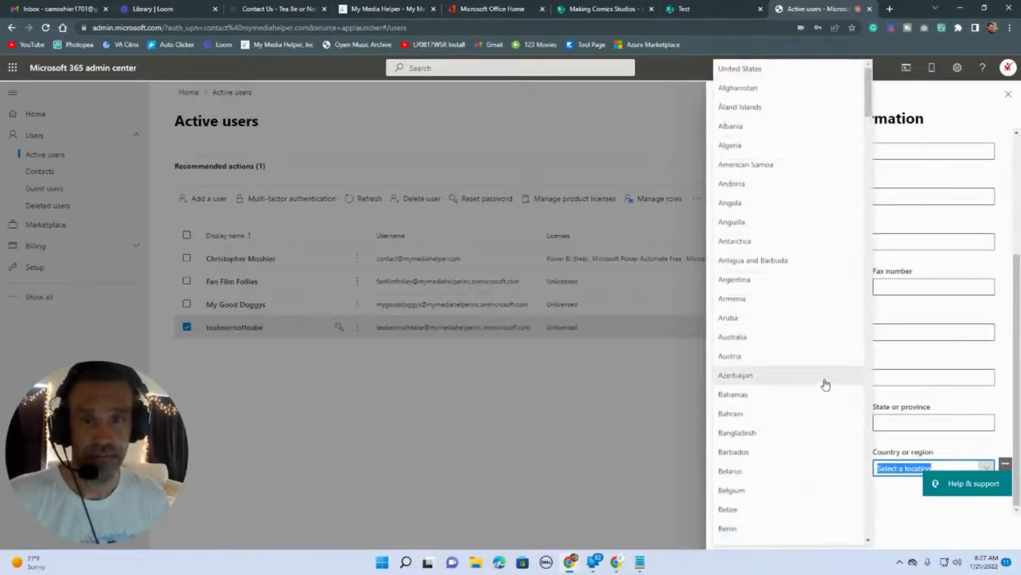
pyautogui.click(764, 69)
pyautogui.click(749, 527)
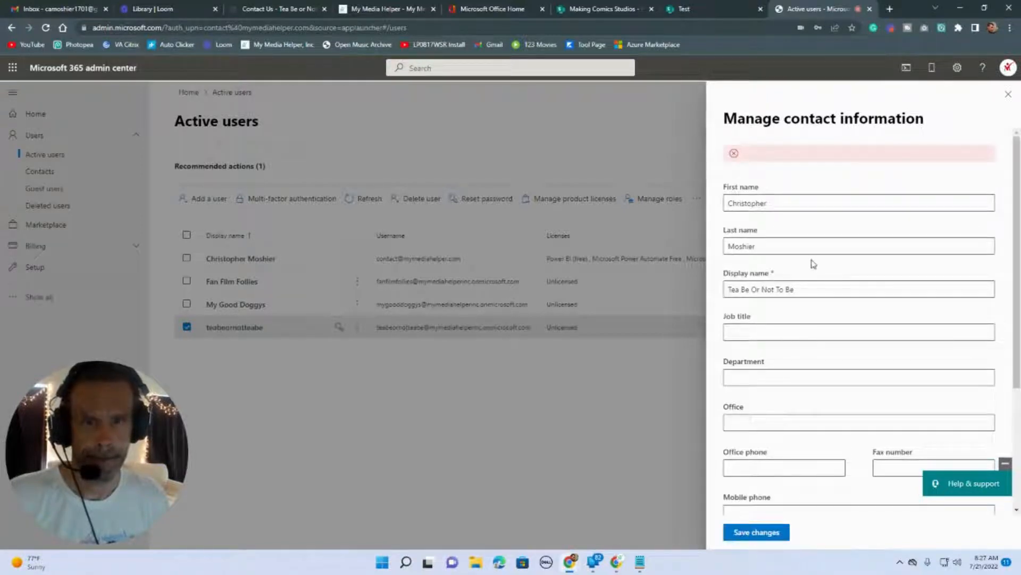
pyautogui.scroll(-3, 824, 277)
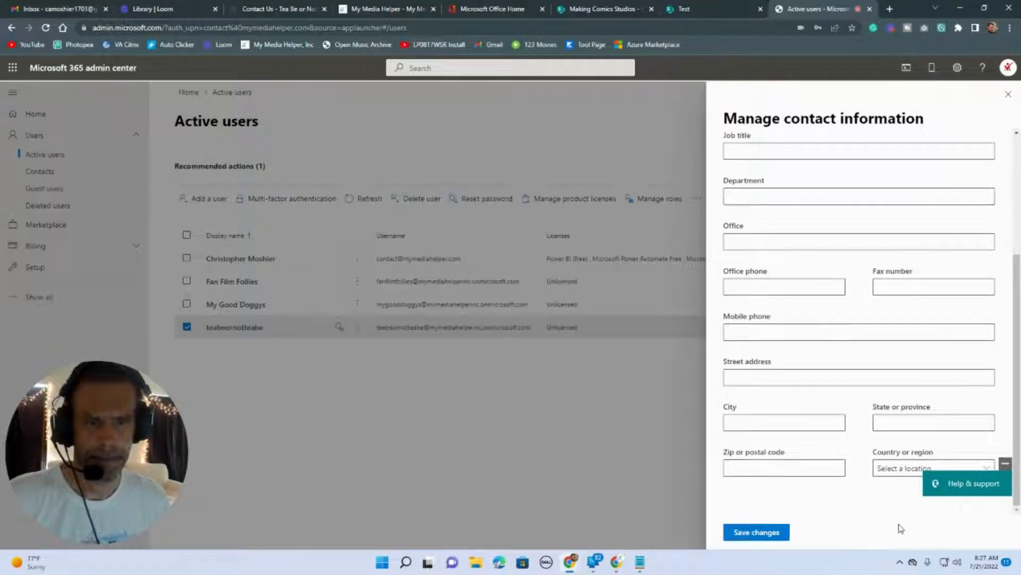
pyautogui.scroll(3, 862, 369)
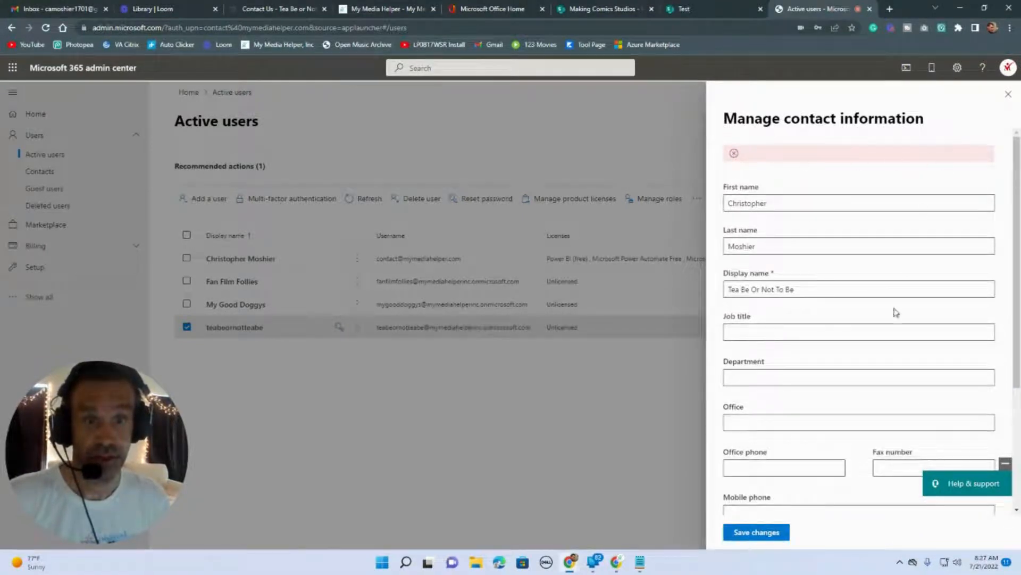
# Enter job title text 'Sales e'/'Cana', fill the address from a saved suggestion, set United States, and save.
pyautogui.click(821, 329)
pyautogui.write('S')
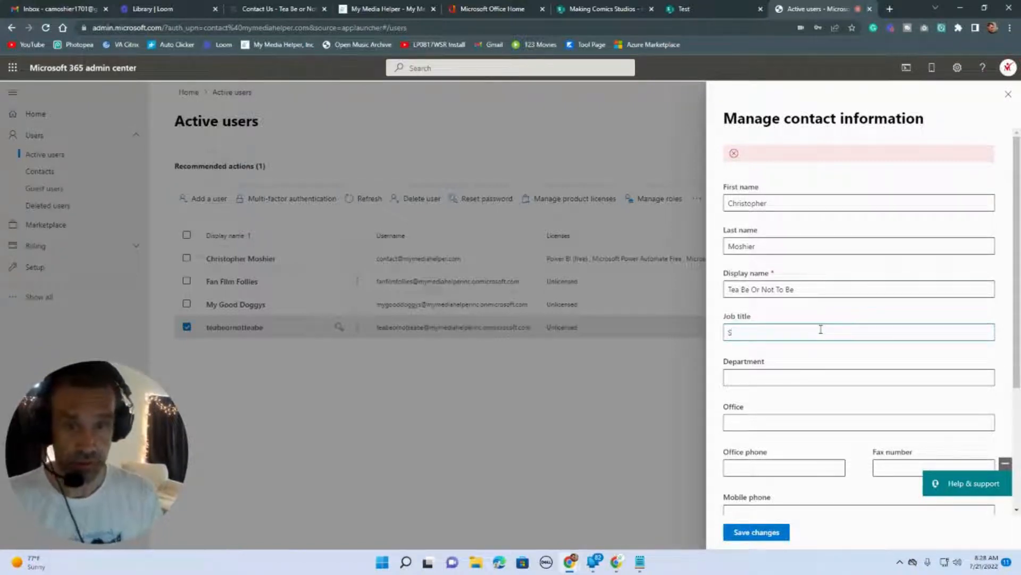
pyautogui.write('ales e')
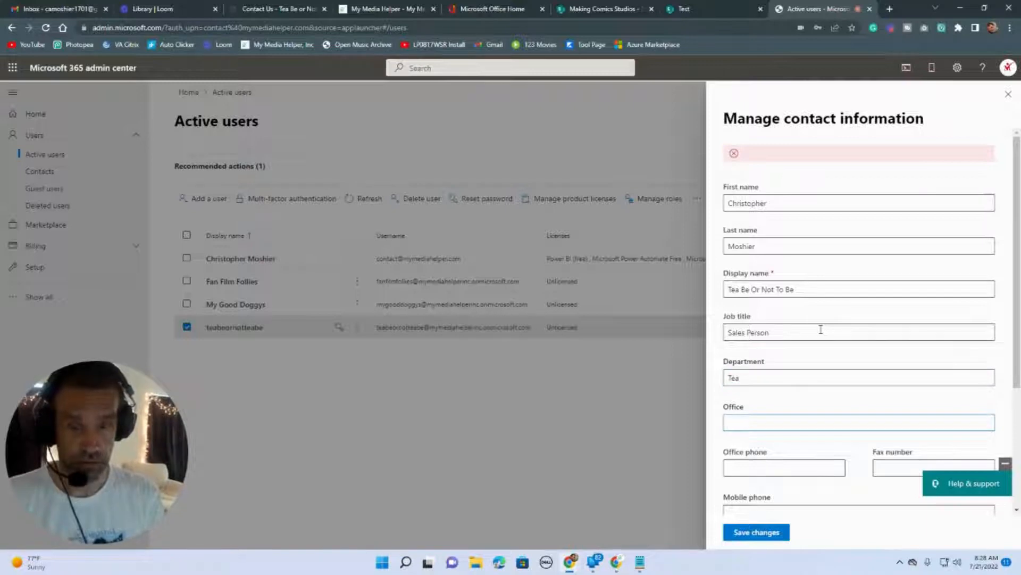
pyautogui.write('Canandaigua')
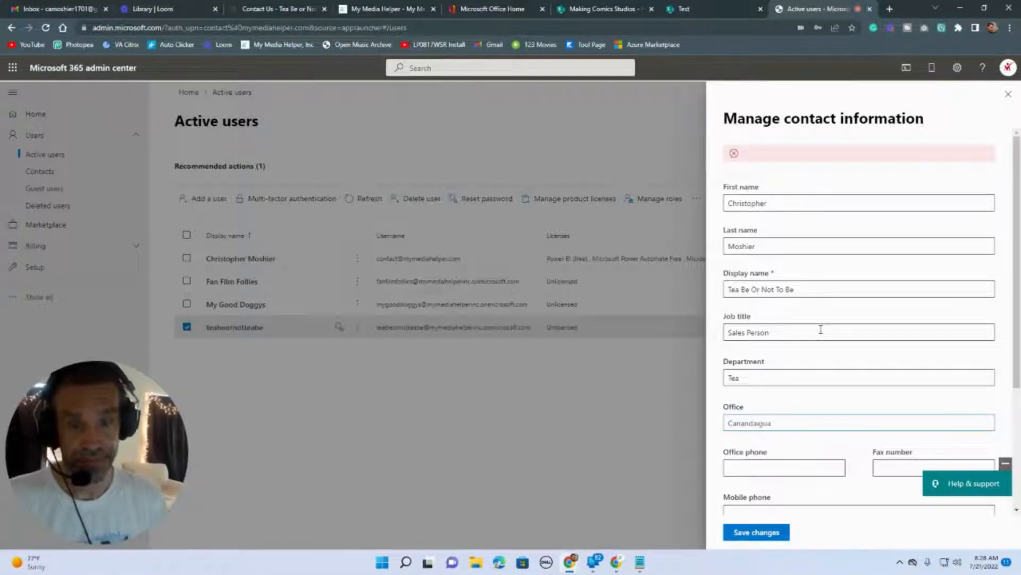
pyautogui.scroll(-3, 851, 335)
pyautogui.click(795, 377)
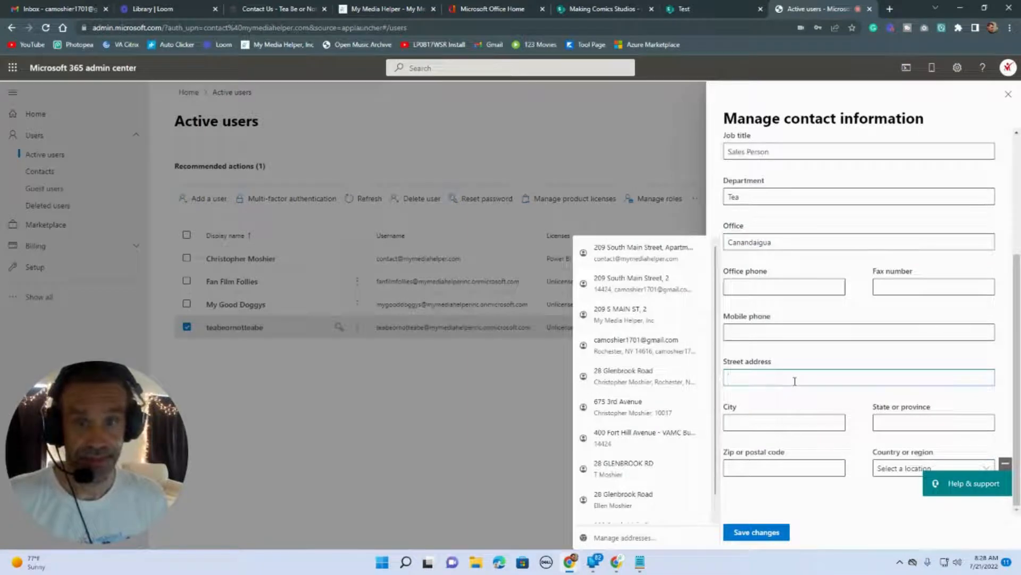
pyautogui.press('Down')
pyautogui.press('Return')
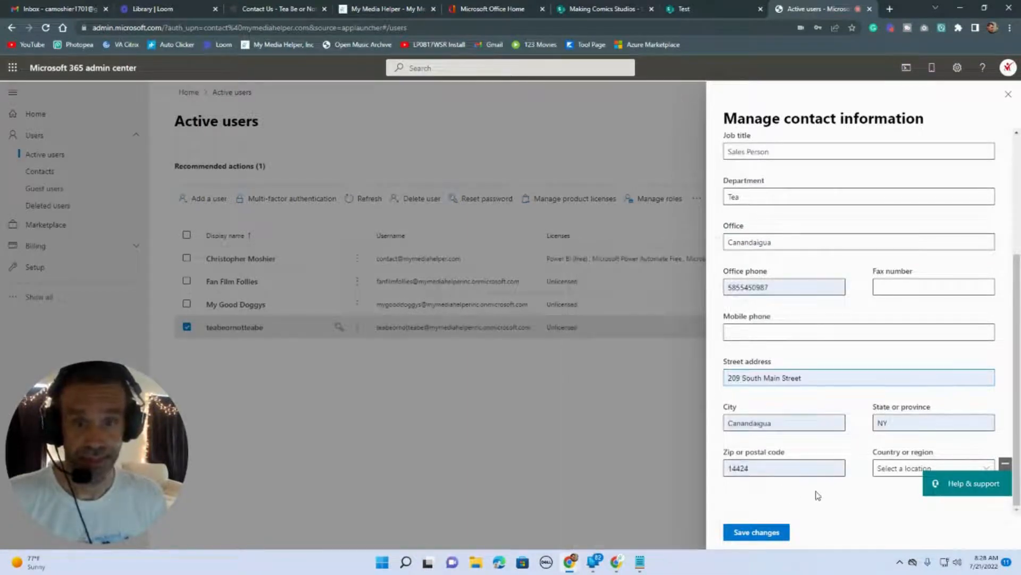
pyautogui.click(922, 468)
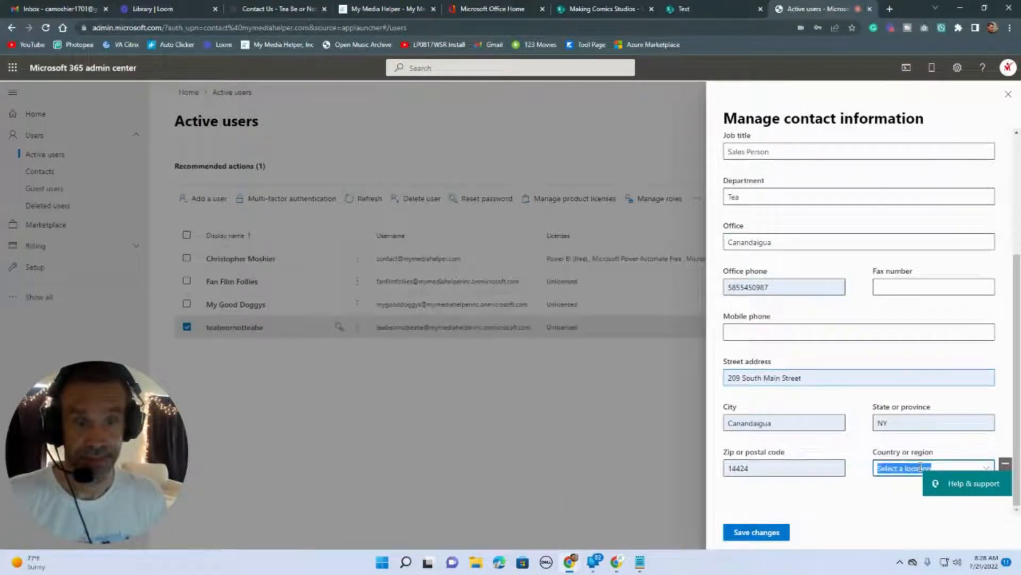
pyautogui.click(987, 470)
pyautogui.click(768, 74)
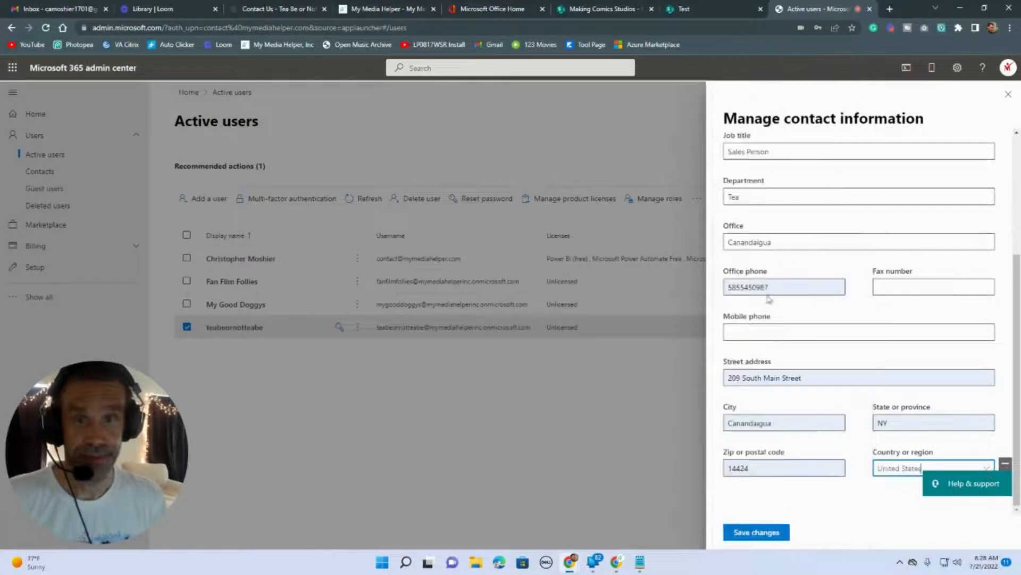
pyautogui.click(744, 530)
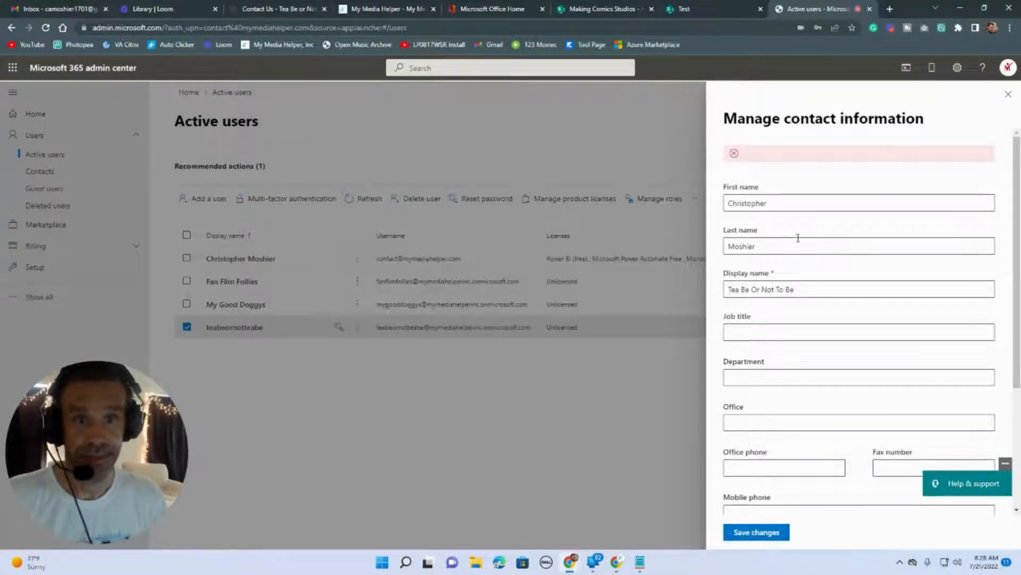
# Retype the contact's first and last name, choose United States as country, and save.
pyautogui.doubleClick(781, 243)
pyautogui.doubleClick(789, 196)
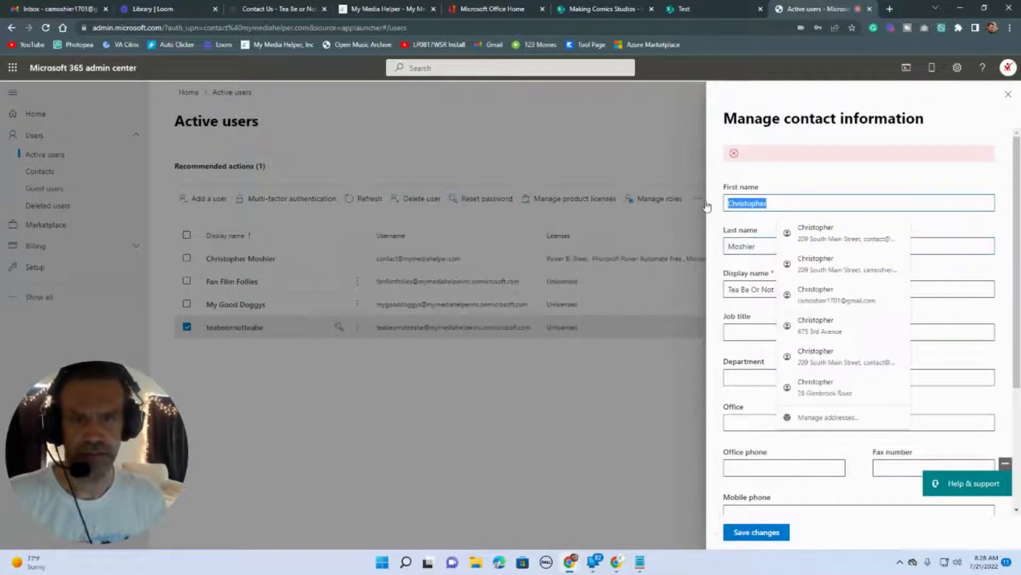
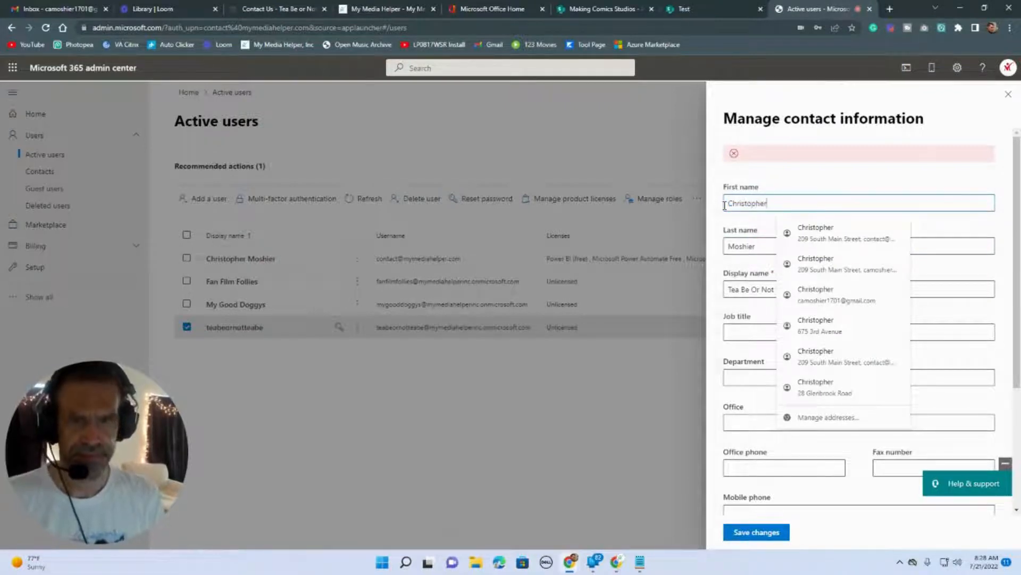
pyautogui.press('Tab')
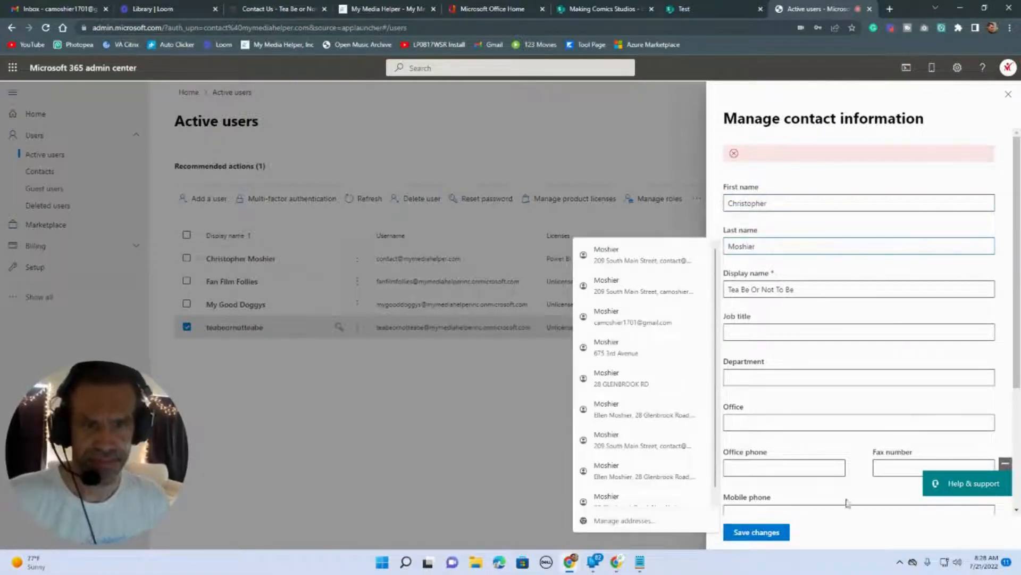
pyautogui.scroll(-1, 857, 420)
pyautogui.scroll(-3, 857, 420)
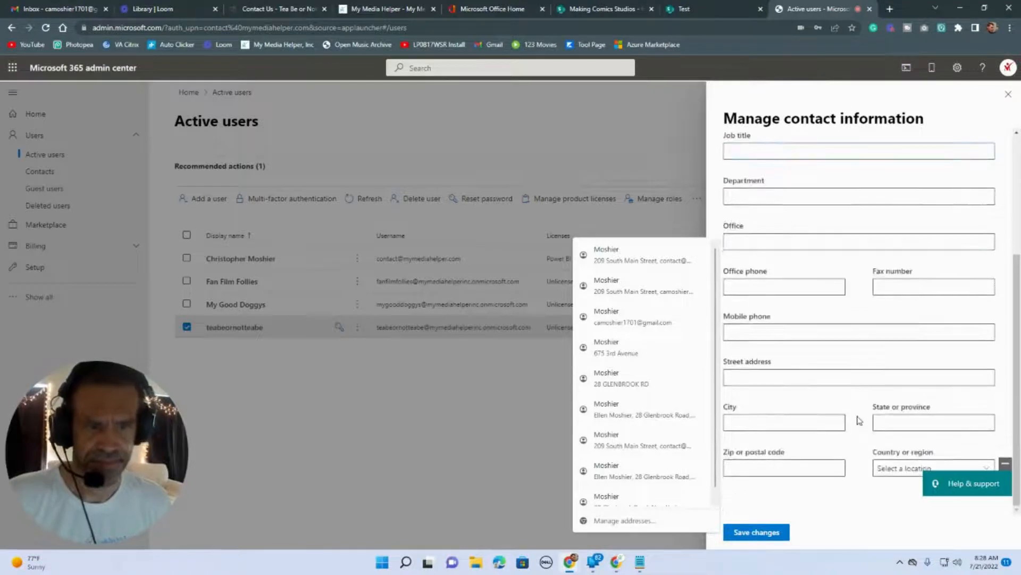
pyautogui.click(886, 469)
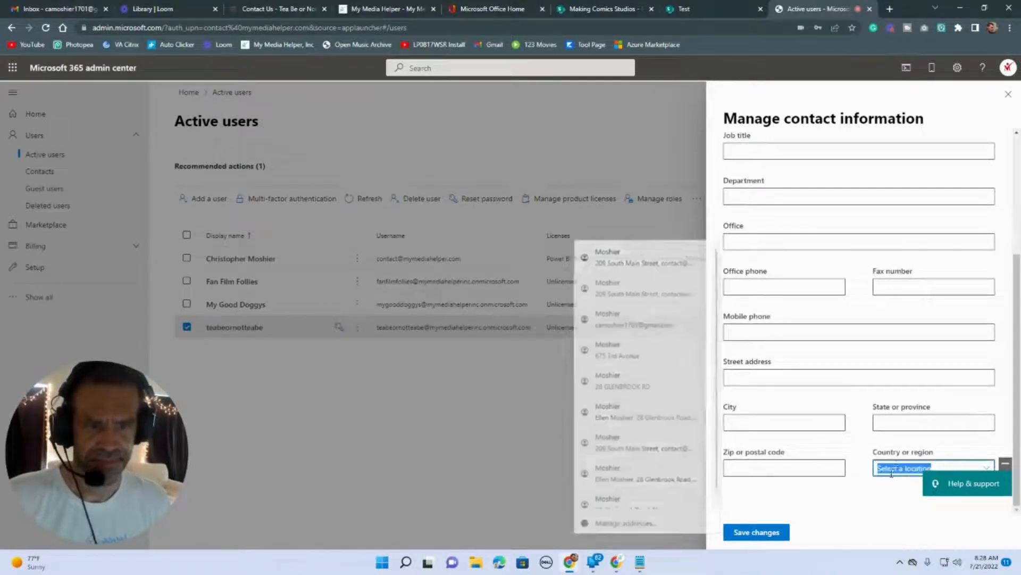
pyautogui.click(987, 468)
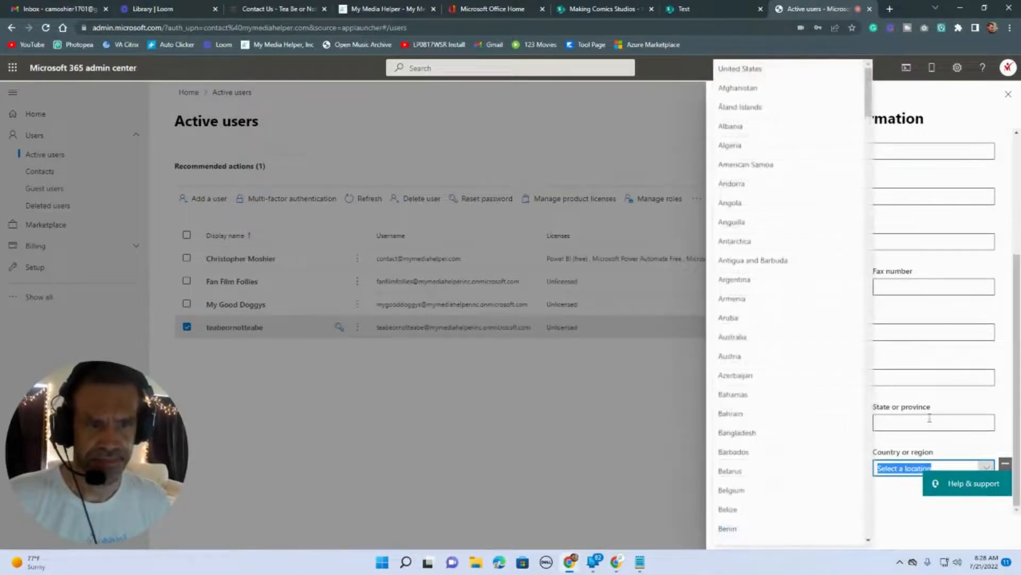
pyautogui.click(750, 74)
pyautogui.click(750, 533)
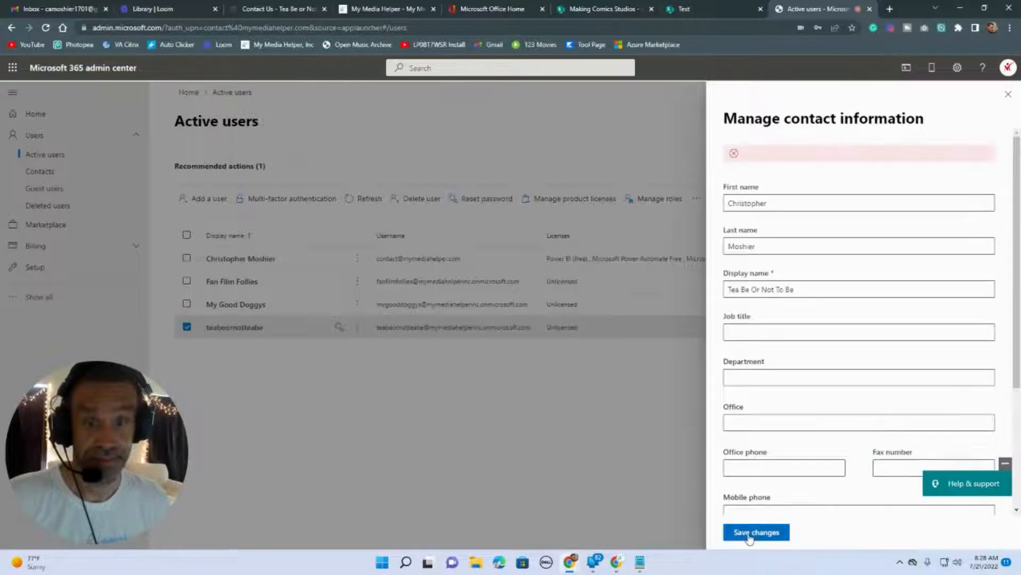
# Collapse the help widget and close the contact information panel.
pyautogui.scroll(-3, 851, 339)
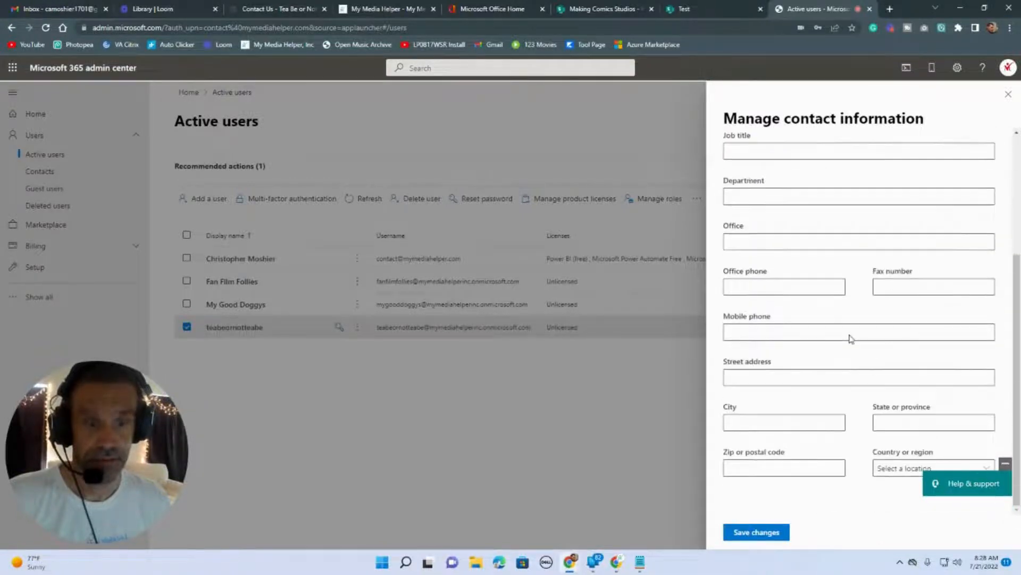
pyautogui.click(1006, 465)
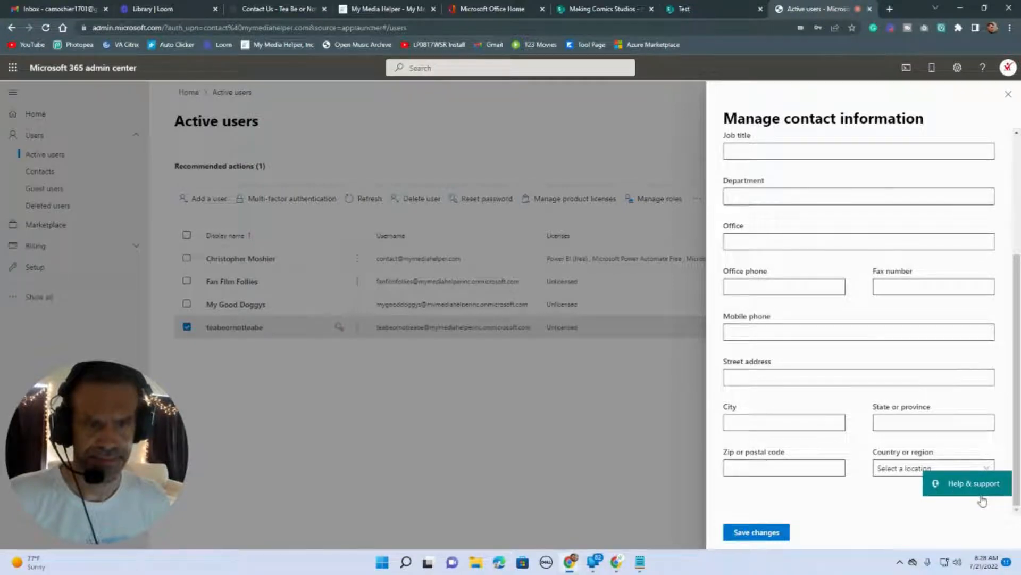
pyautogui.scroll(3, 832, 327)
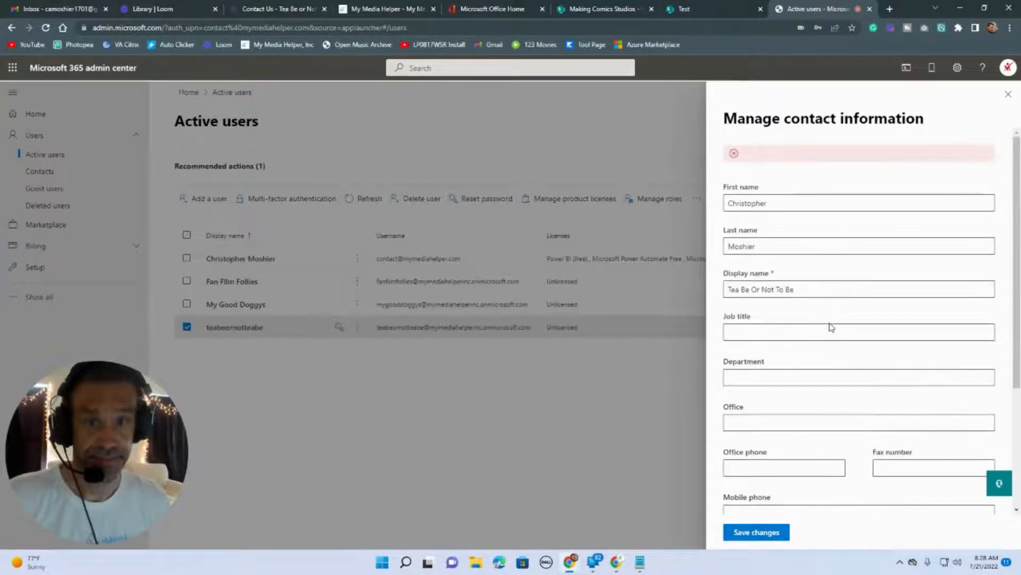
pyautogui.click(1008, 94)
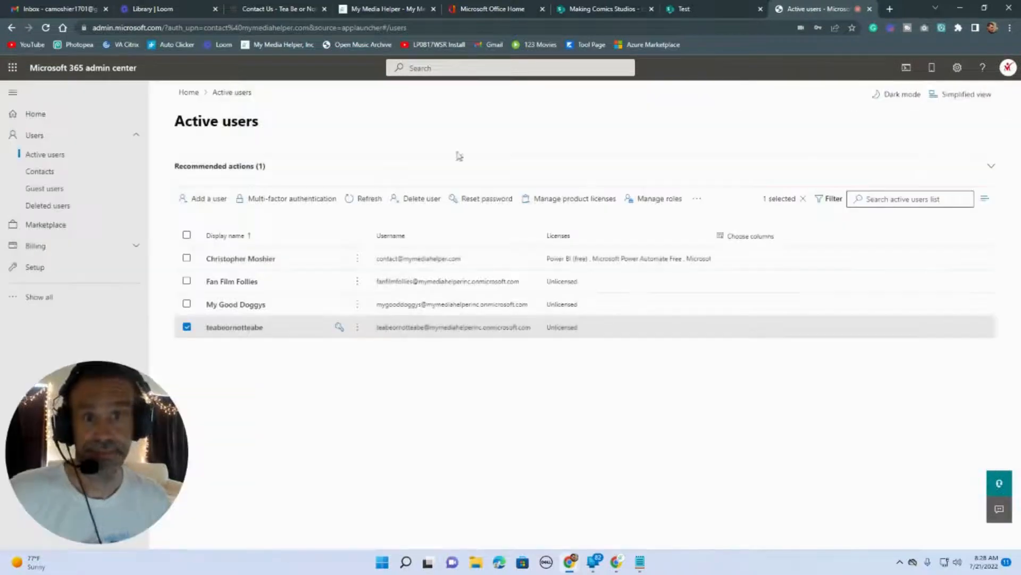
# Refresh Active users so Tea Be Or Not To Be appears, then view the empty Guest users page.
pyautogui.click(46, 29)
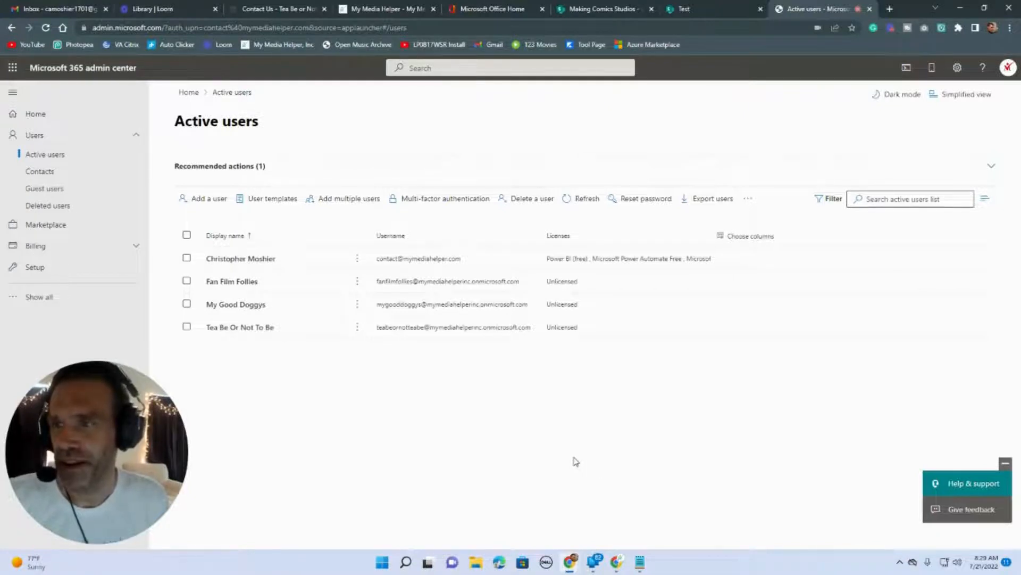
pyautogui.click(52, 193)
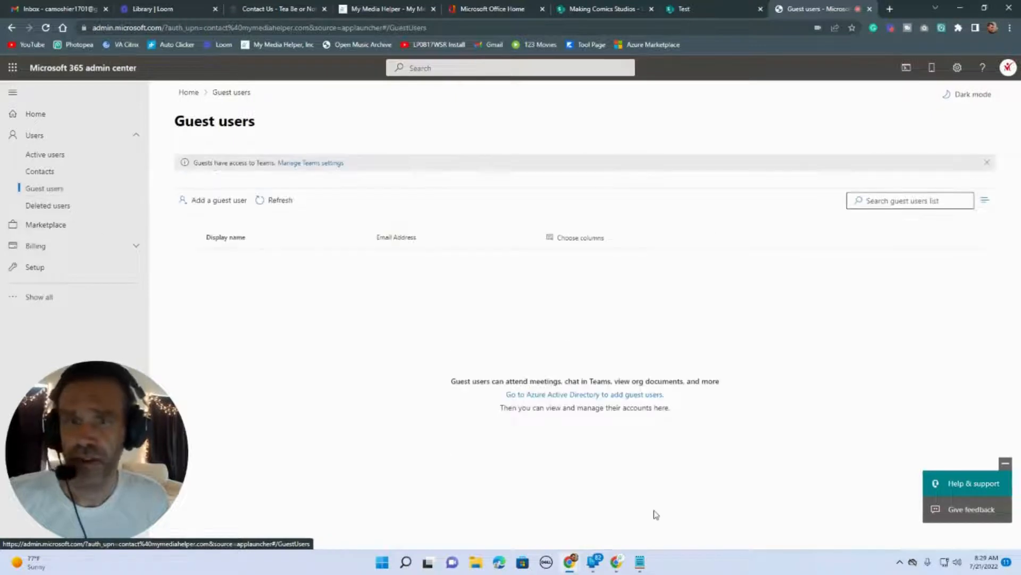
# Open a New user form in Azure Active Directory set to Create user.
pyautogui.click(565, 401)
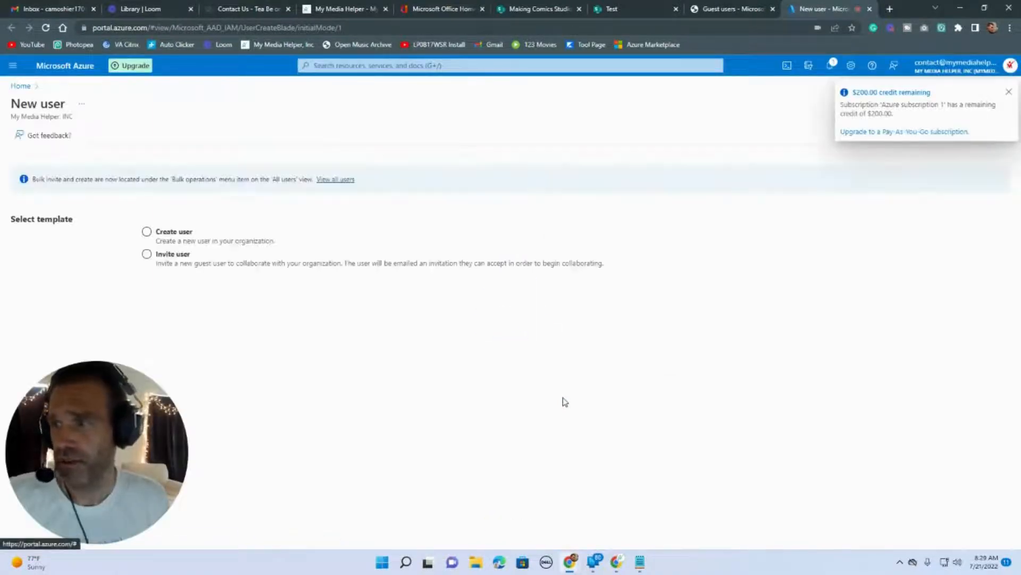
pyautogui.click(190, 255)
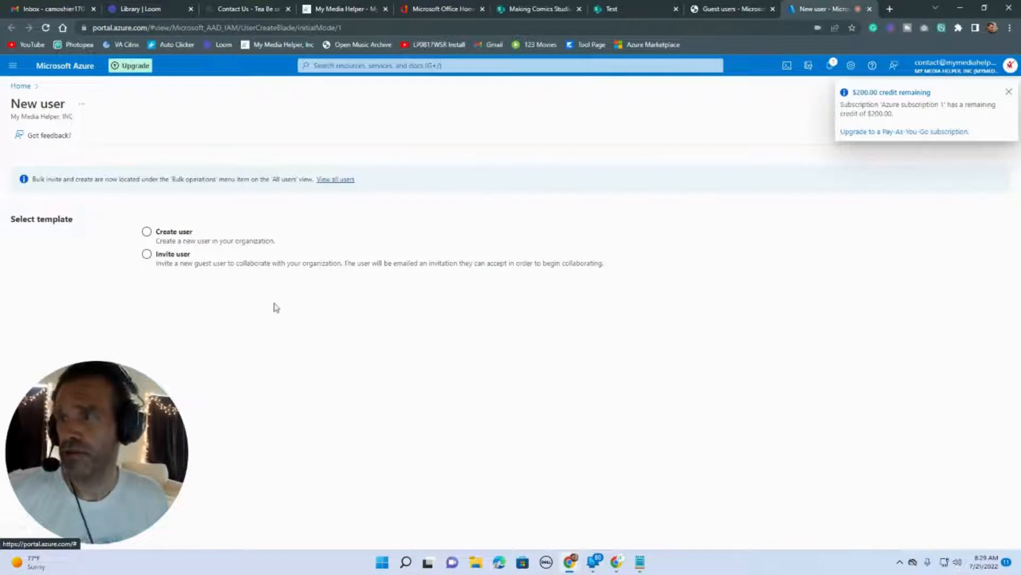
pyautogui.click(153, 234)
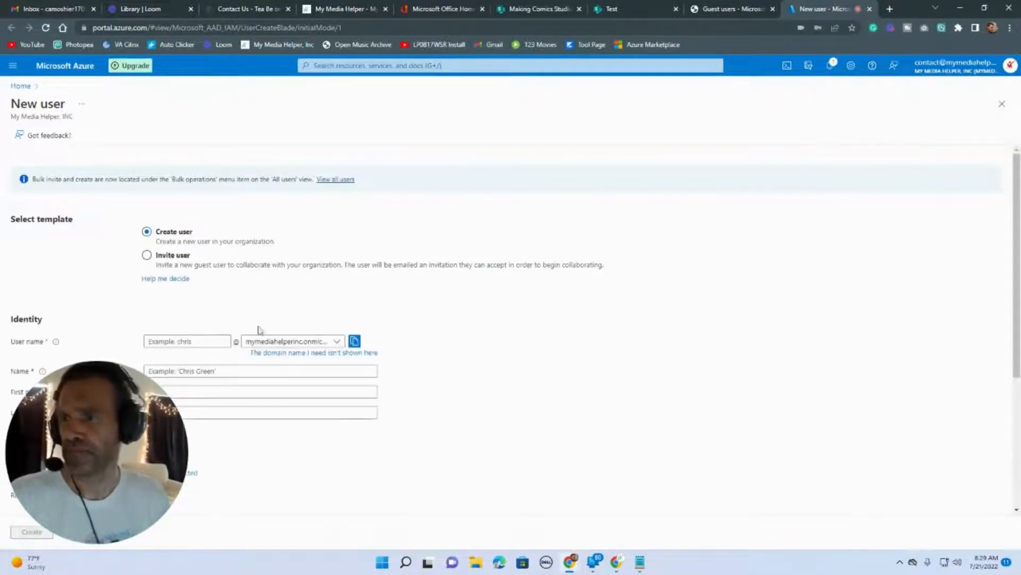
pyautogui.scroll(-3, 259, 322)
pyautogui.scroll(1, 217, 274)
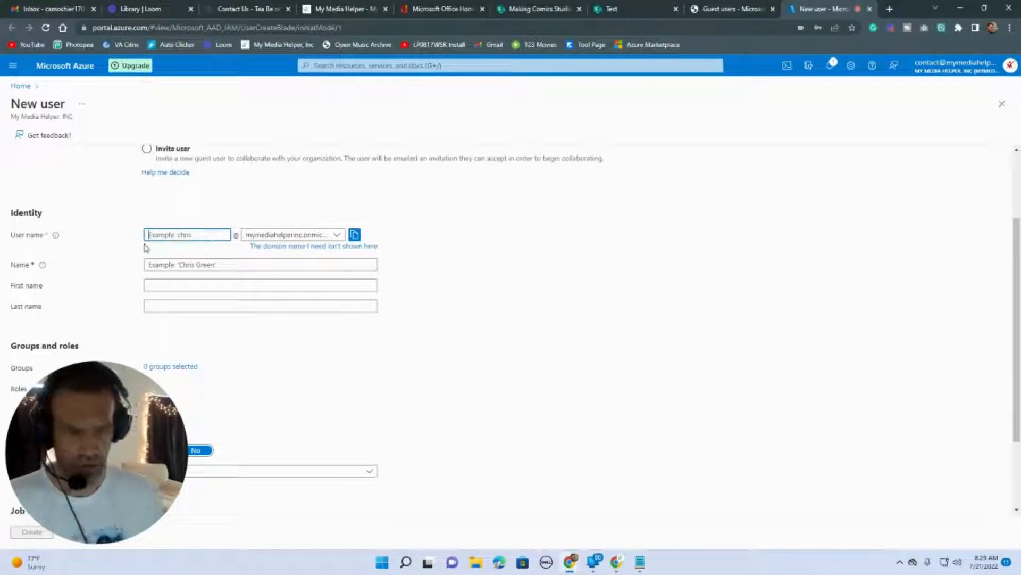
# Enter user name krownkayak, name Krown Kayak, and the person's first and last names.
pyautogui.write('krownkayak')
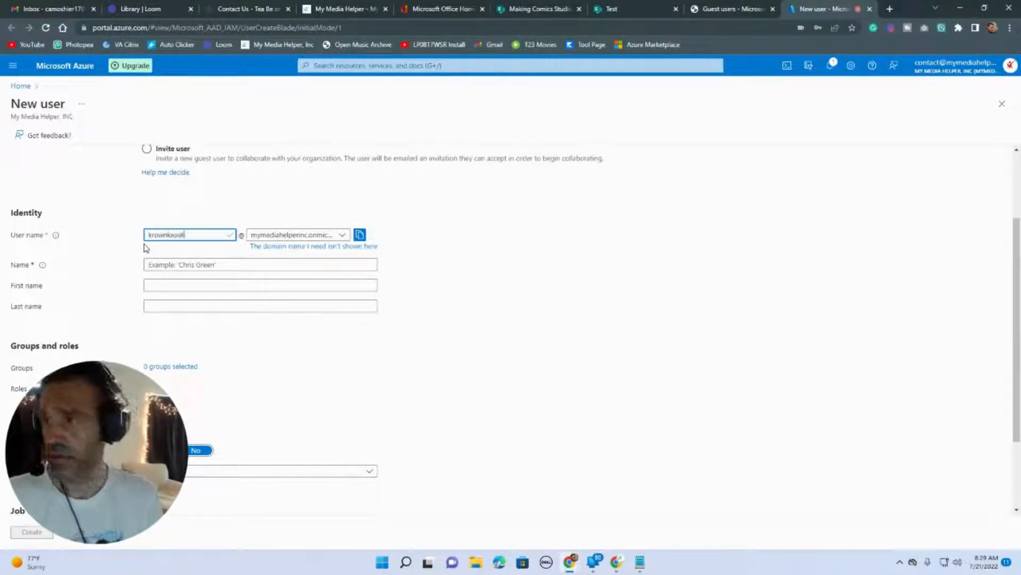
pyautogui.click(239, 267)
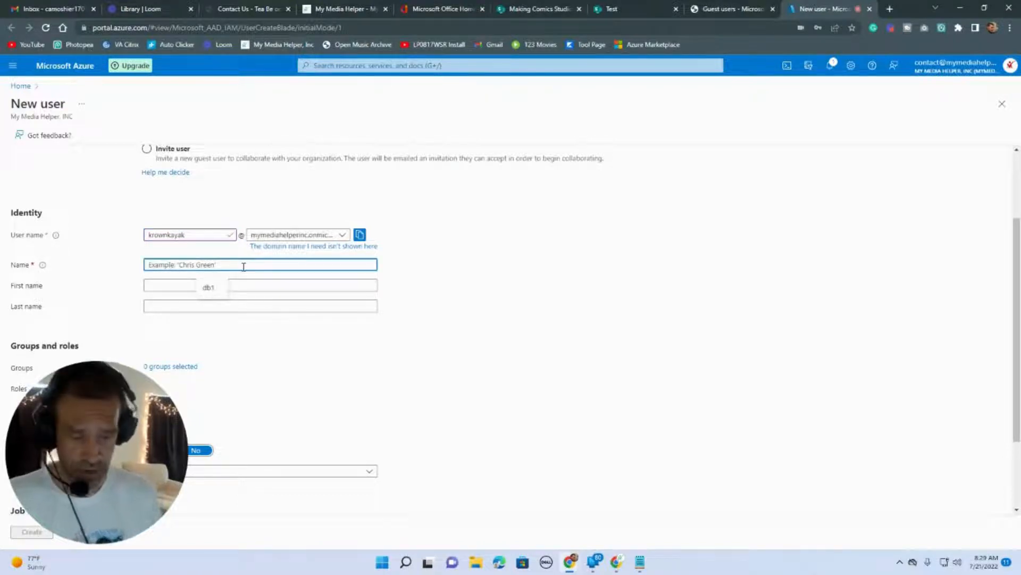
pyautogui.write('k')
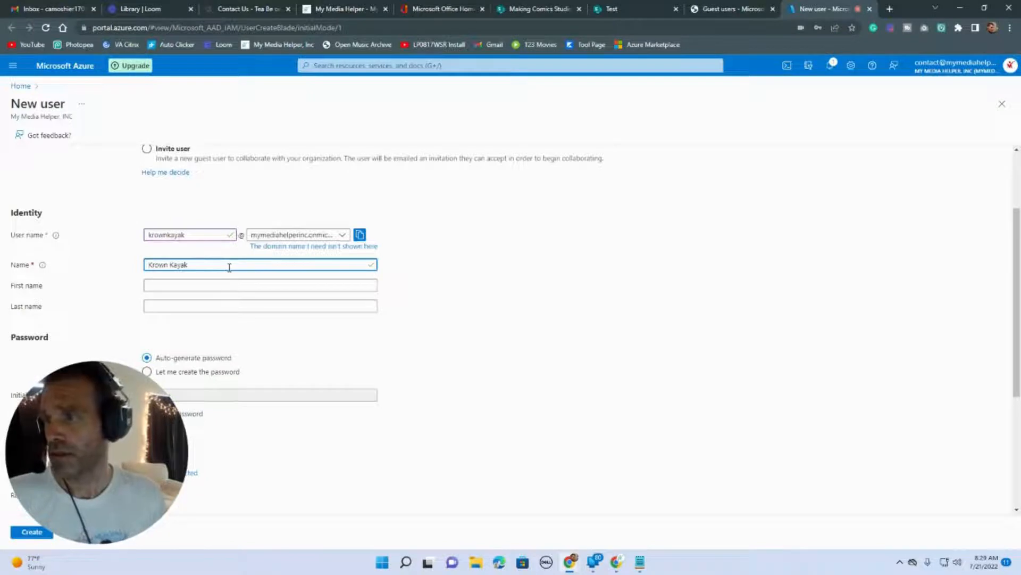
pyautogui.scroll(-1, 229, 267)
pyautogui.click(216, 232)
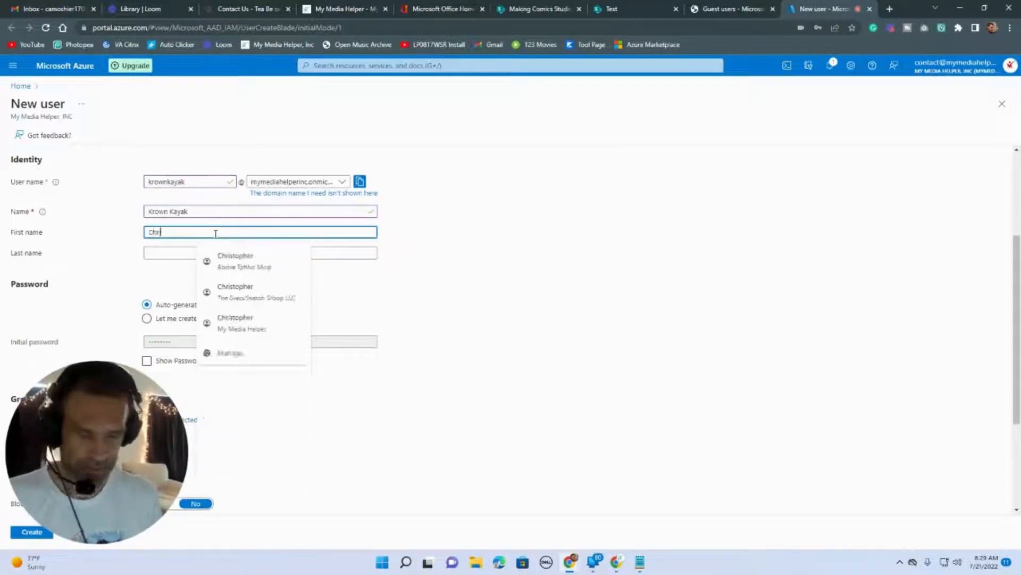
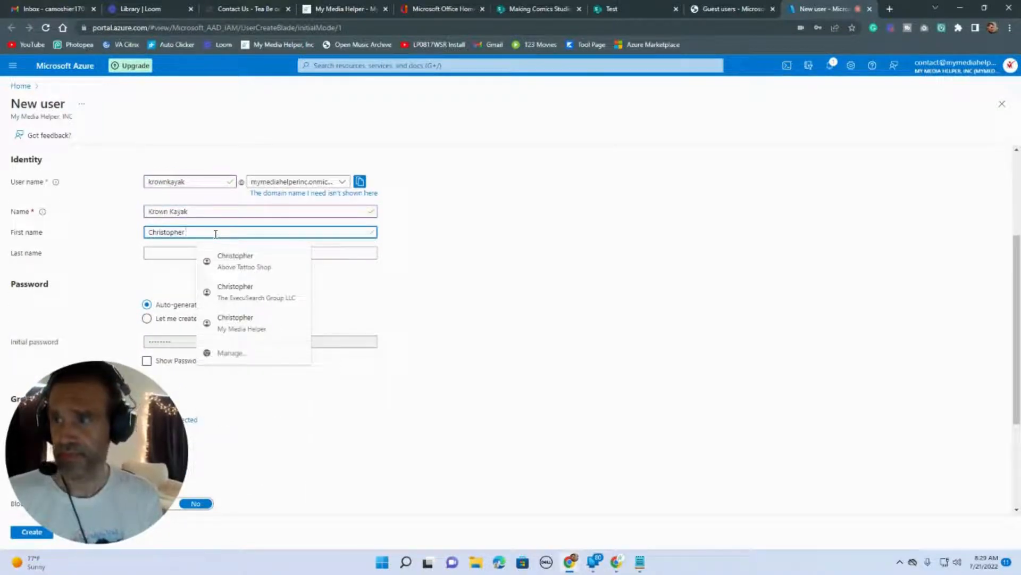
pyautogui.press('Tab')
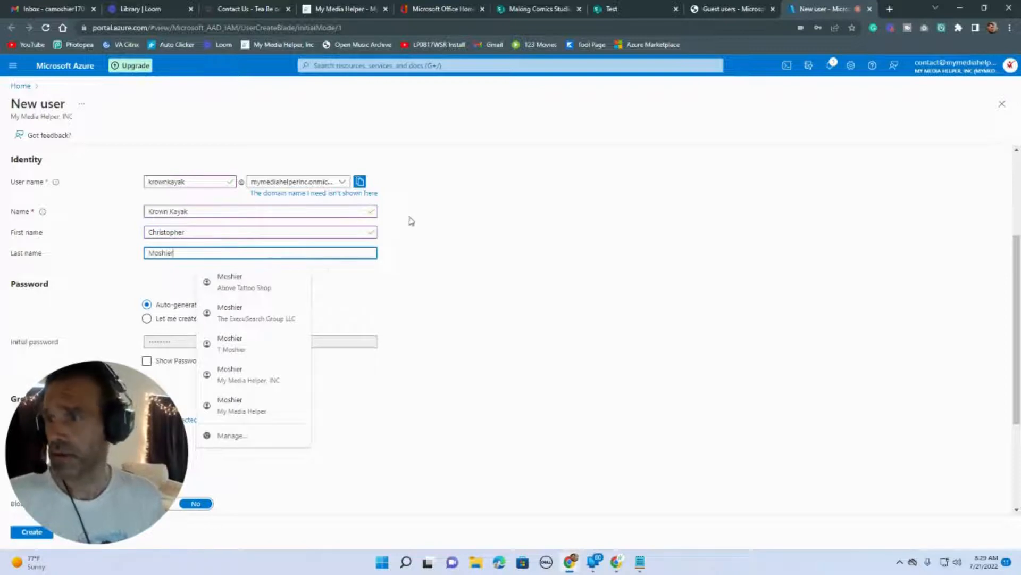
pyautogui.click(426, 249)
pyautogui.scroll(-2, 427, 255)
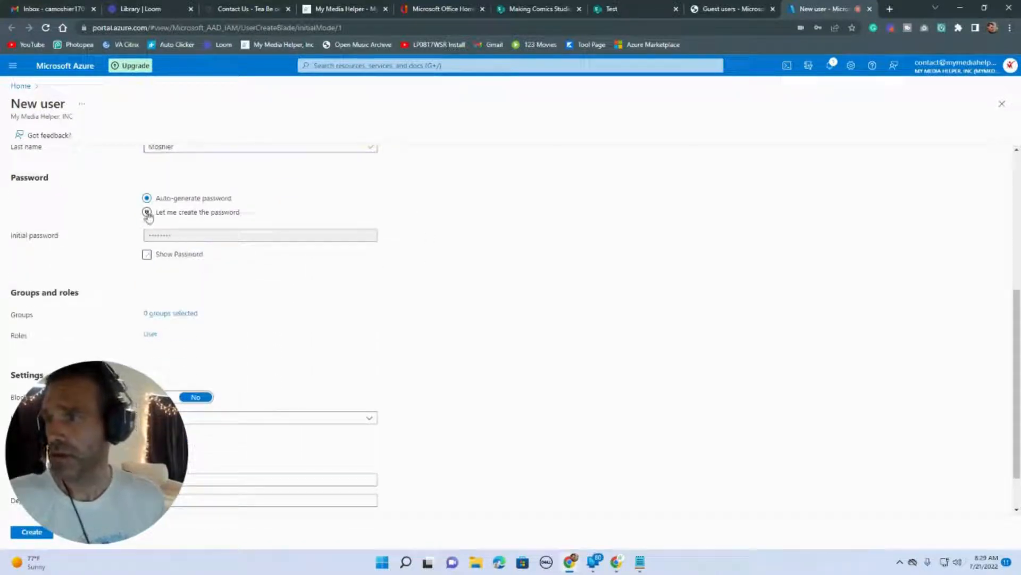
# Choose to set the password manually and enter an initial password.
pyautogui.click(147, 213)
pyautogui.click(187, 236)
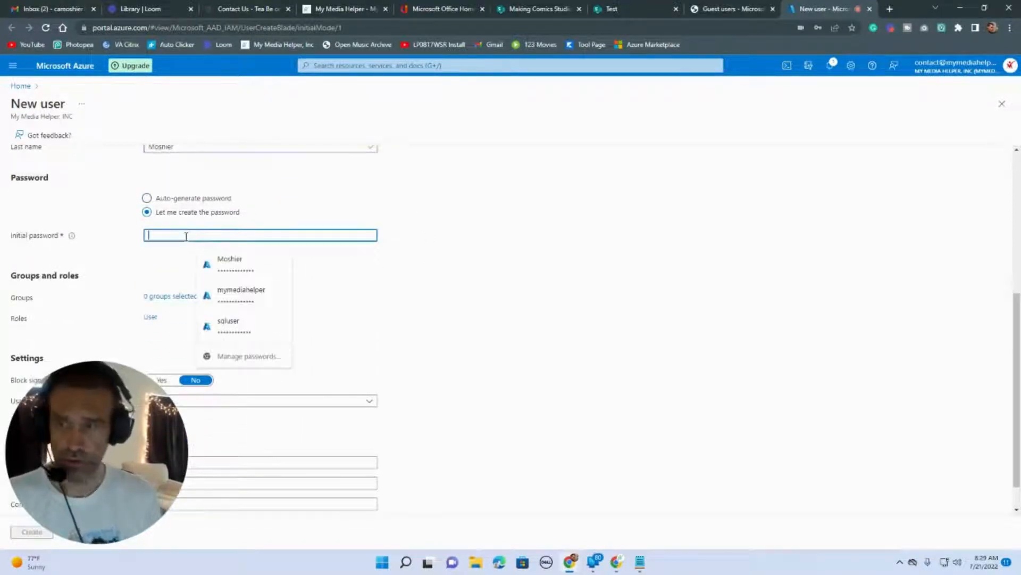
pyautogui.write('*****')
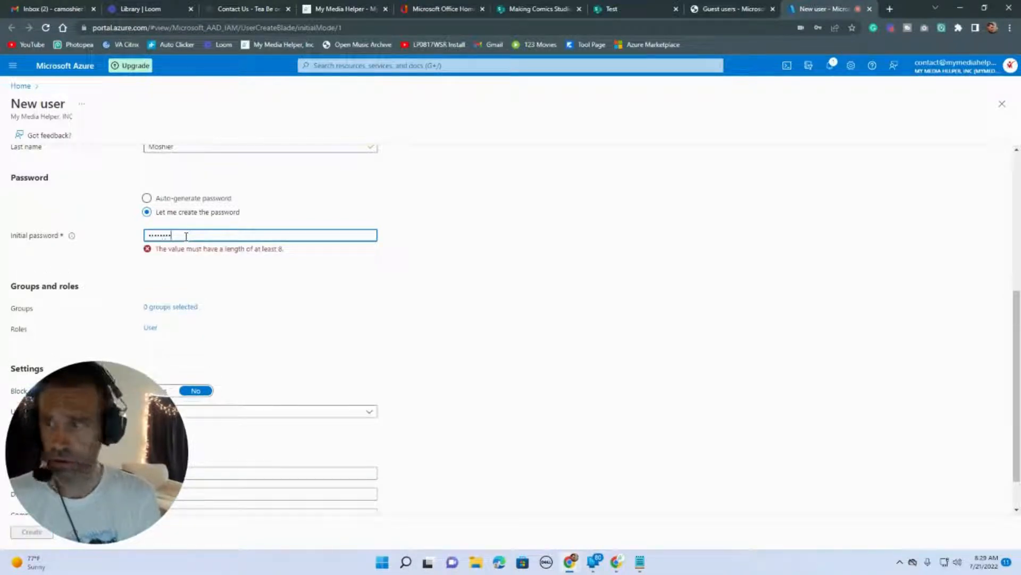
pyautogui.write('*')
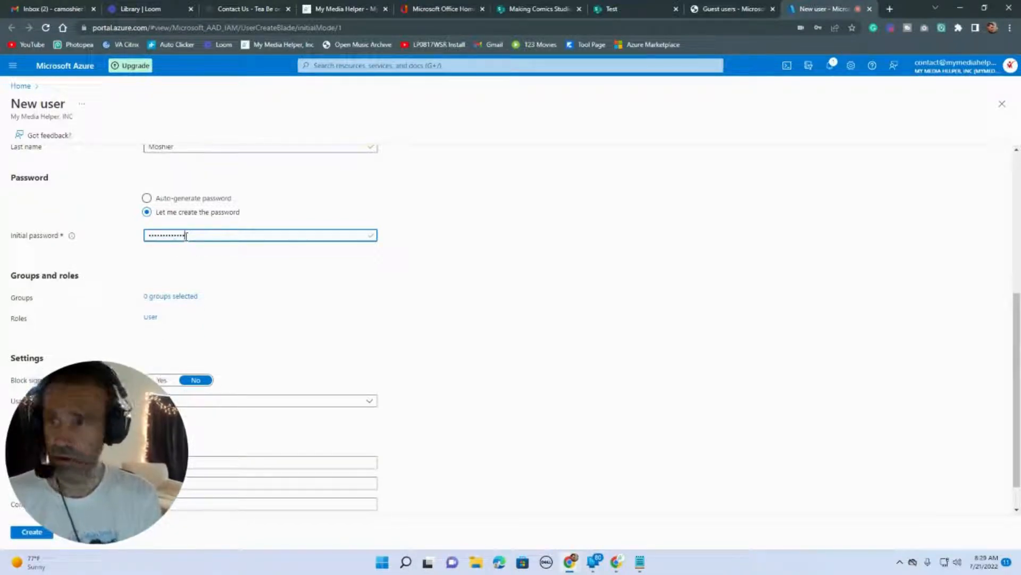
pyautogui.scroll(-1, 255, 292)
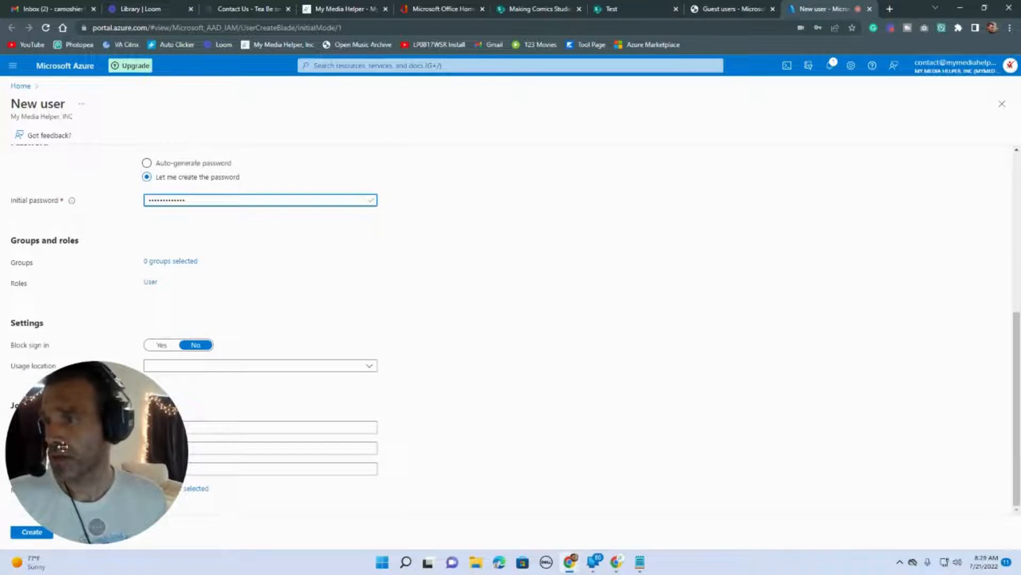
# Set the user's usage location to United States.
pyautogui.moveTo(51, 457); pyautogui.dragTo(546, 313)
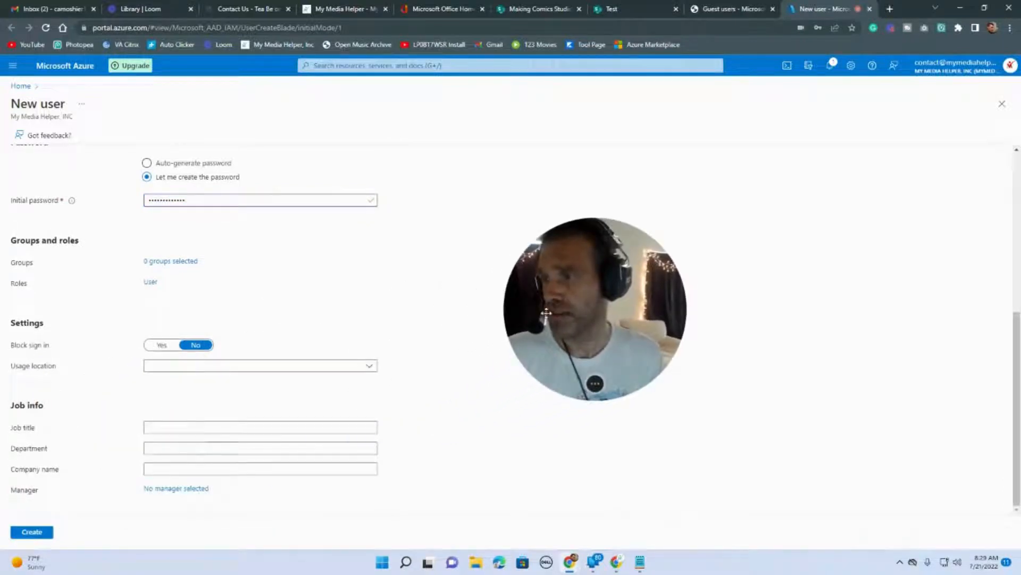
pyautogui.click(369, 365)
pyautogui.scroll(-5, 351, 284)
pyautogui.scroll(-5, 351, 284)
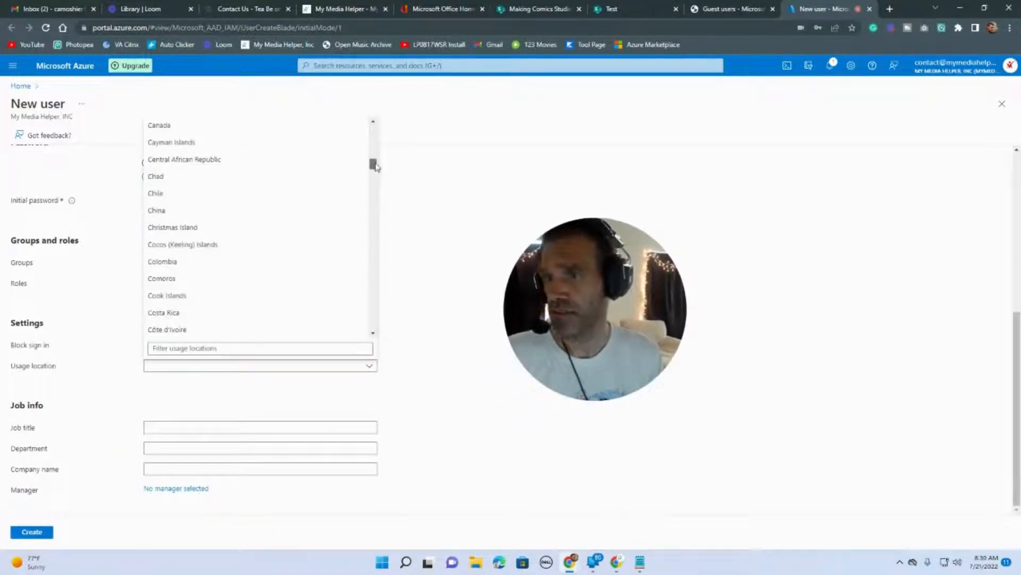
pyautogui.moveTo(372, 164); pyautogui.dragTo(381, 314)
pyautogui.click(292, 311)
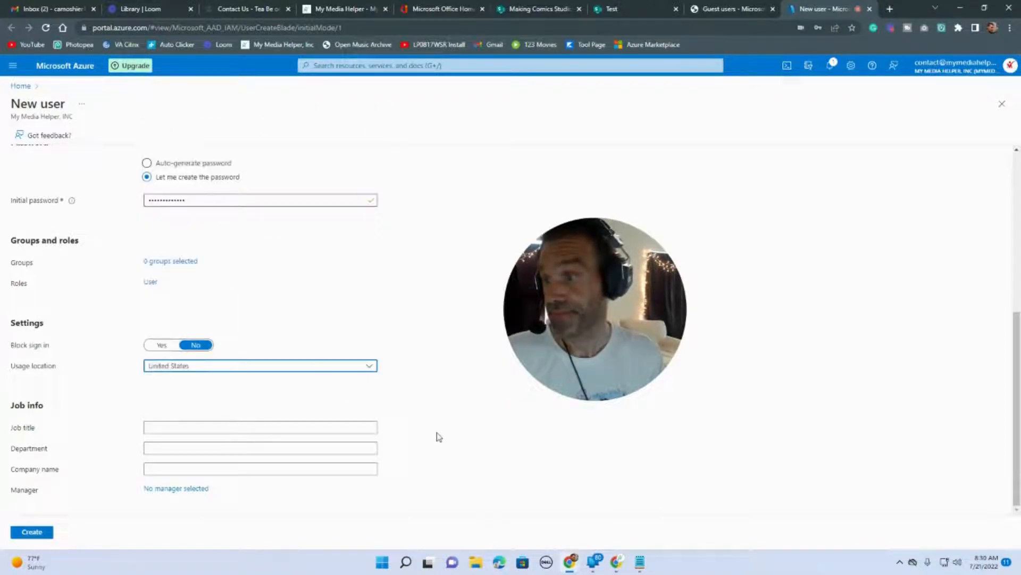
# Fill in job title Sales Person, department Sales and company name Krown Kayak.
pyautogui.click(205, 426)
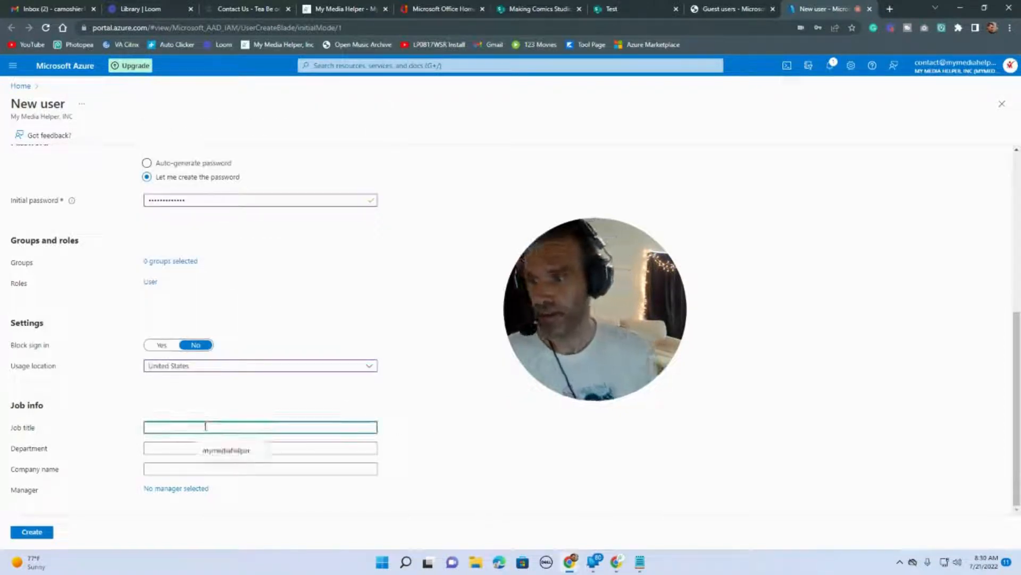
pyautogui.write('Sales Person')
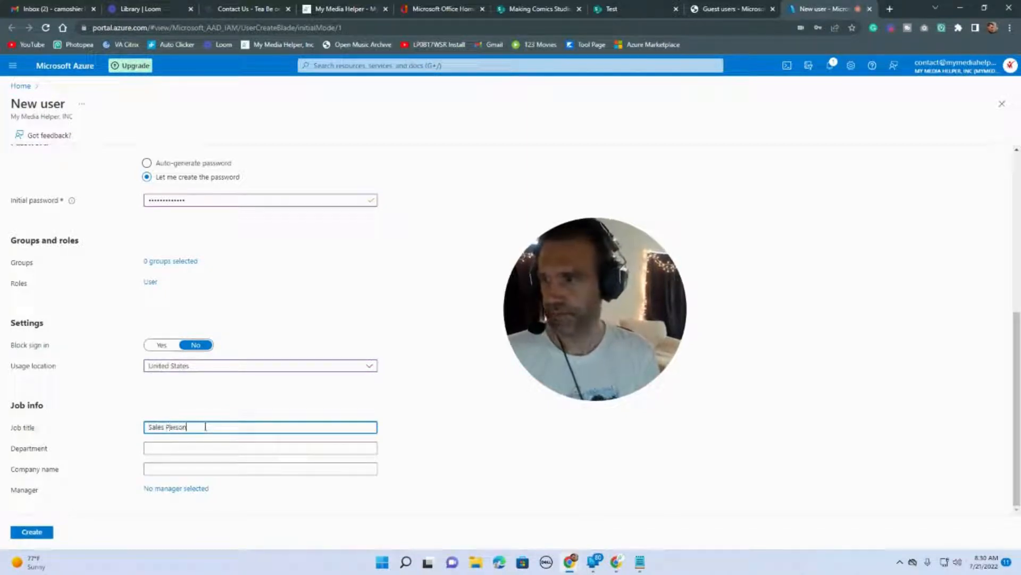
pyautogui.press('Tab')
pyautogui.write('Sale')
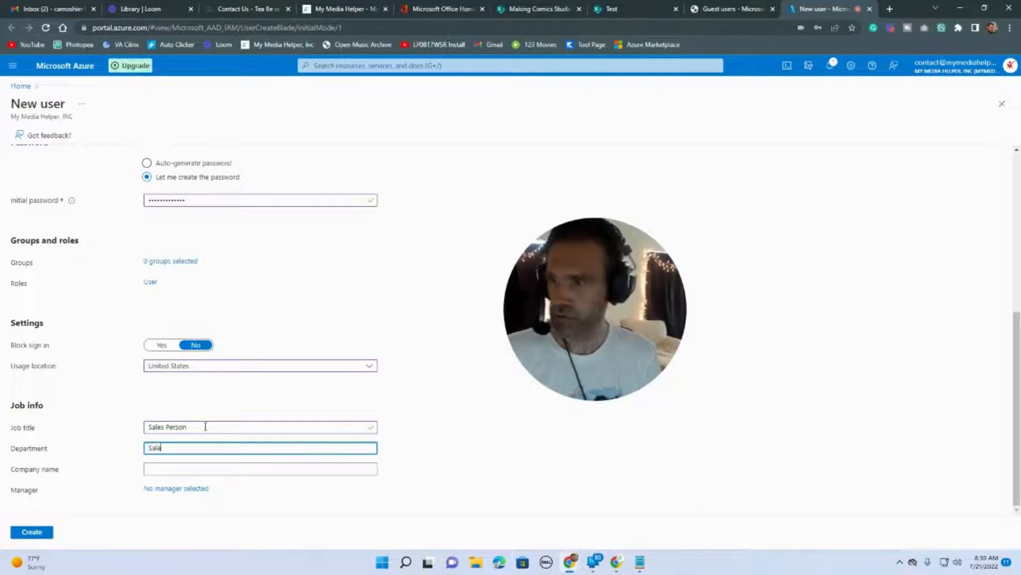
pyautogui.write('s')
pyautogui.press('Tab')
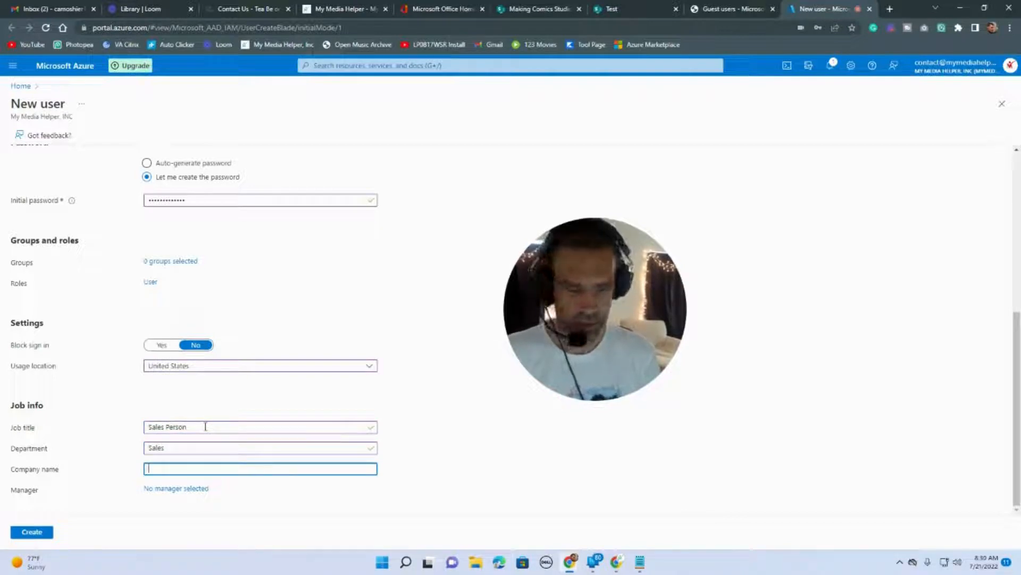
pyautogui.write('Krown Kayak')
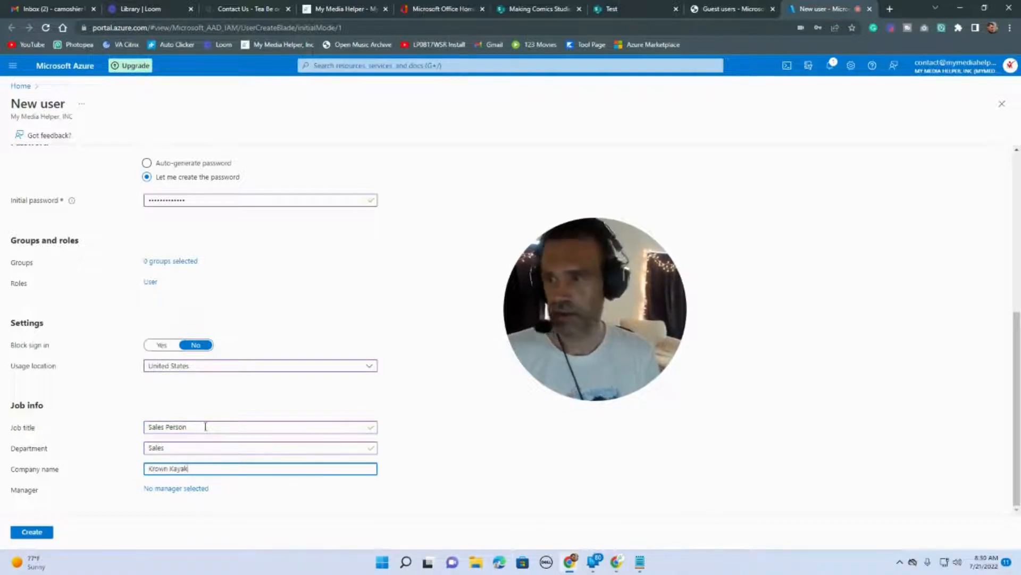
pyautogui.click(890, 9)
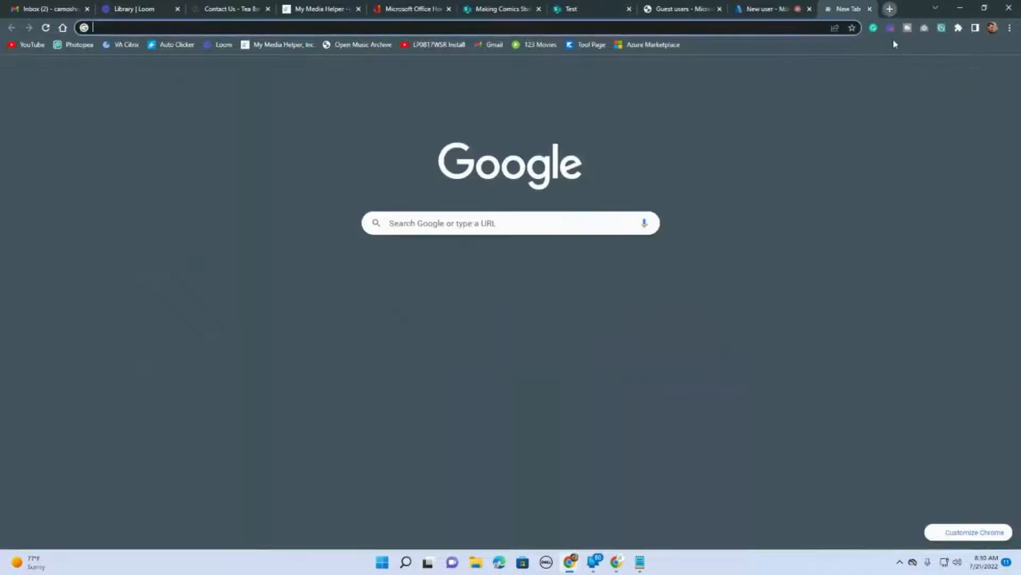
# Load krownkayak.com in the new tab and view its CONTACT page before returning to Azure.
pyautogui.moveTo(833, 10); pyautogui.dragTo(319, 10)
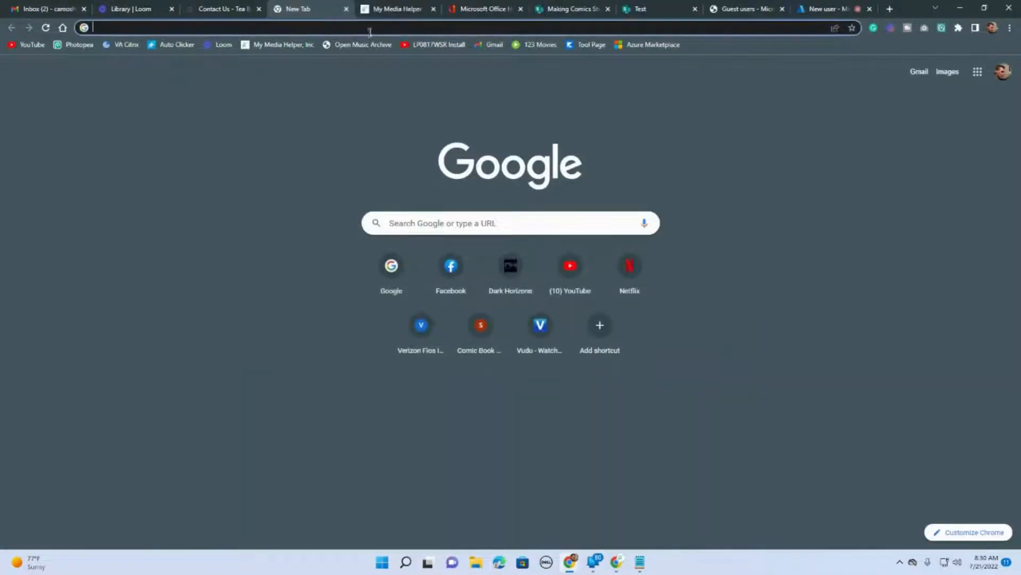
pyautogui.click(361, 24)
pyautogui.write('krown')
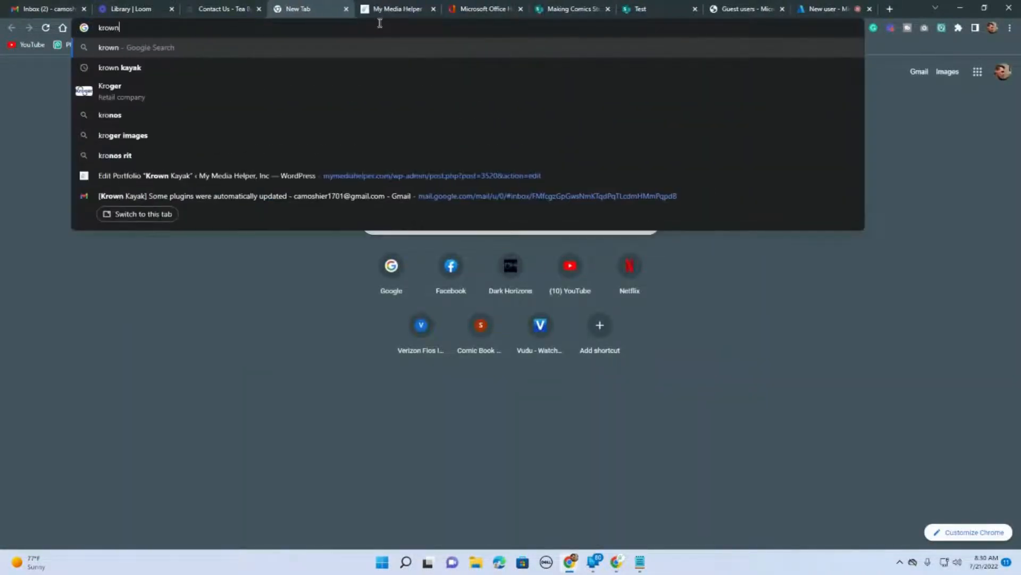
pyautogui.write('kayak.com')
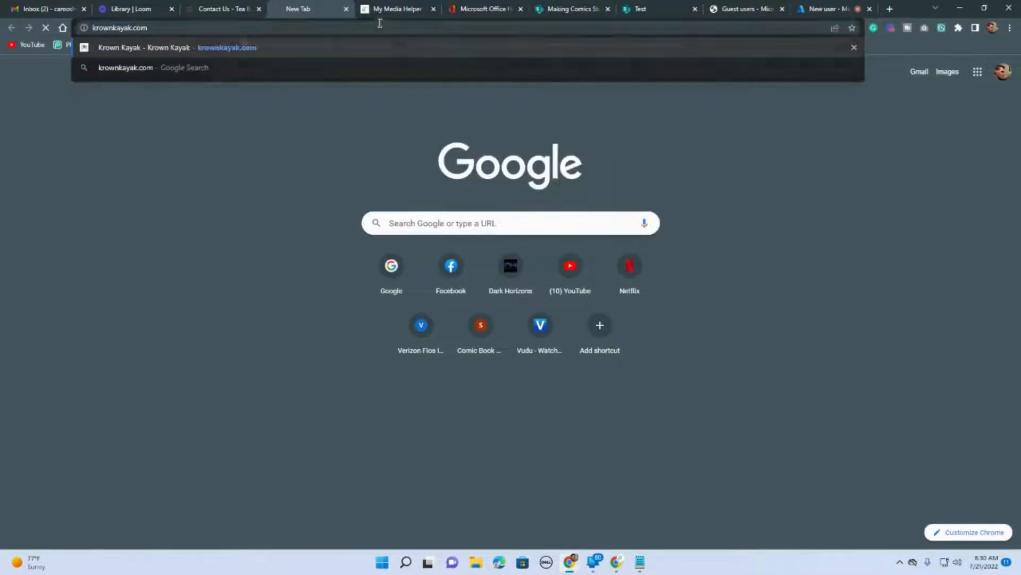
pyautogui.press('Return')
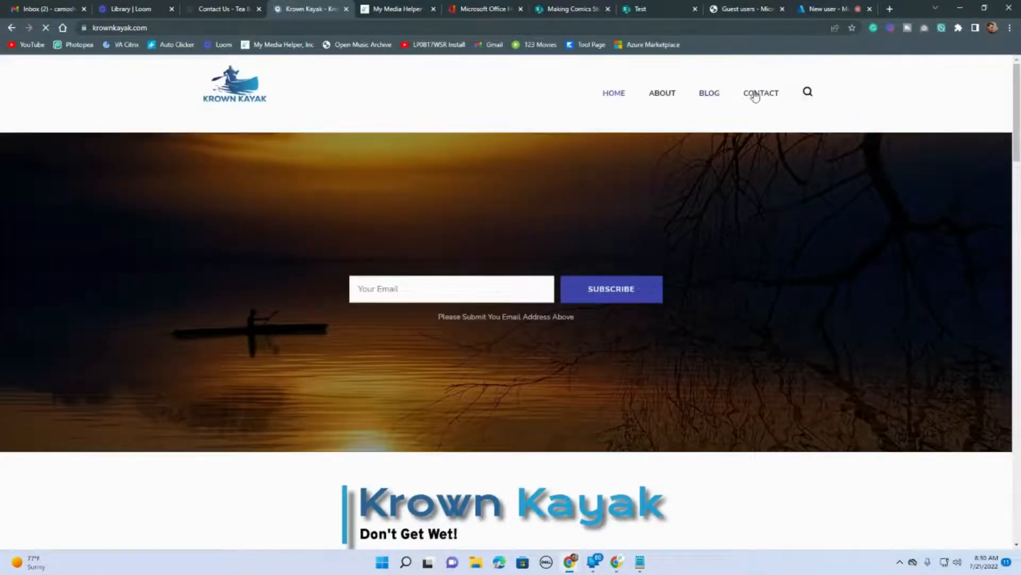
pyautogui.click(755, 94)
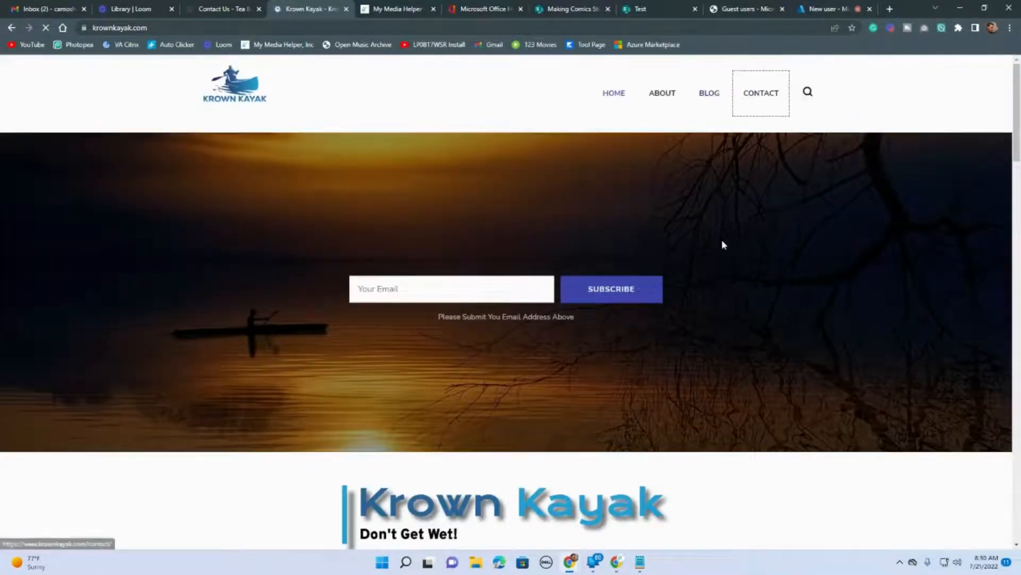
pyautogui.scroll(-10, 569, 255)
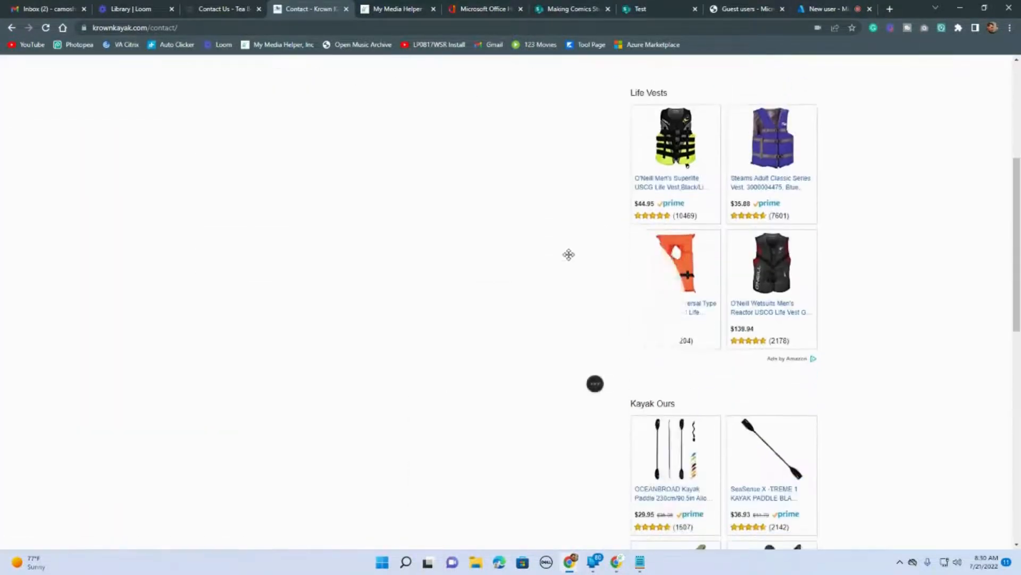
pyautogui.scroll(10, 516, 235)
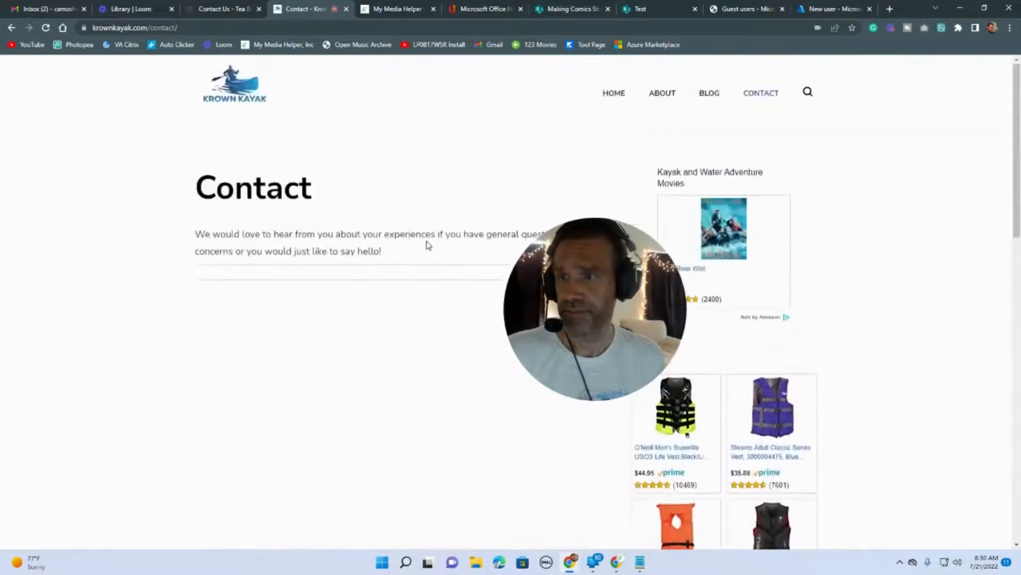
pyautogui.scroll(-2, 429, 245)
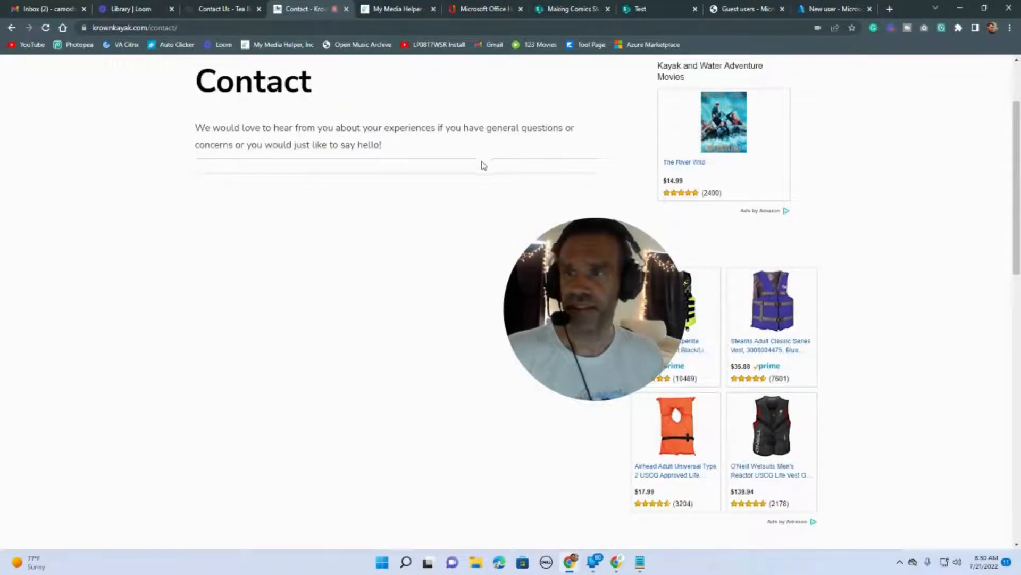
pyautogui.scroll(1, 365, 186)
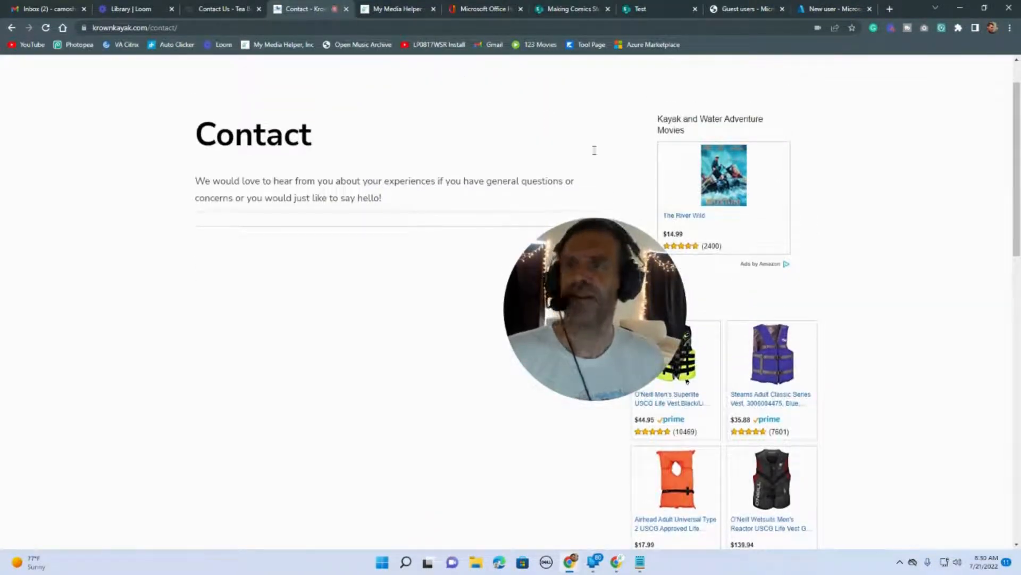
pyautogui.click(852, 8)
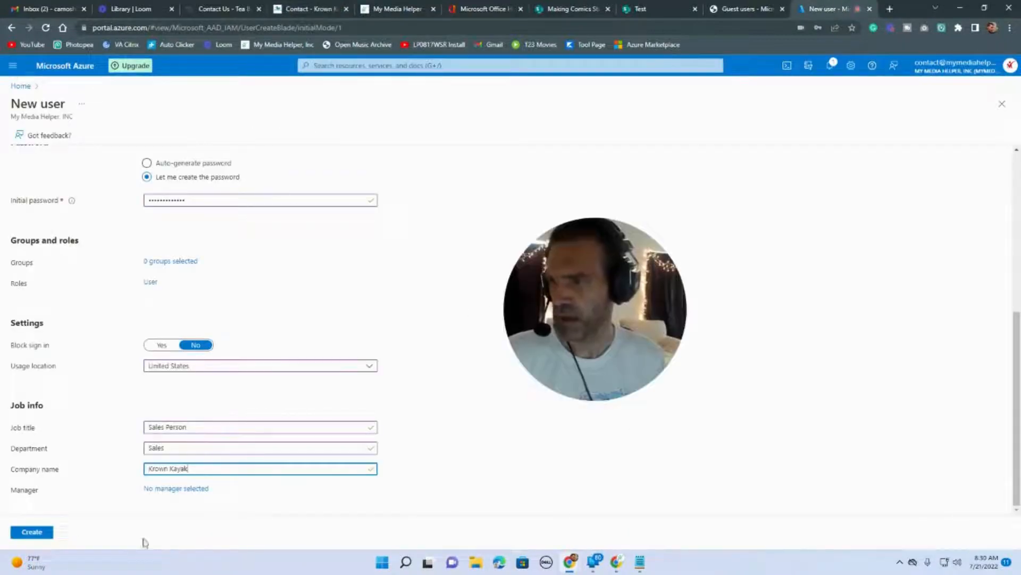
# Create the Krown Kayak user, reload All users showing four accounts, and start a blank New user form.
pyautogui.click(24, 532)
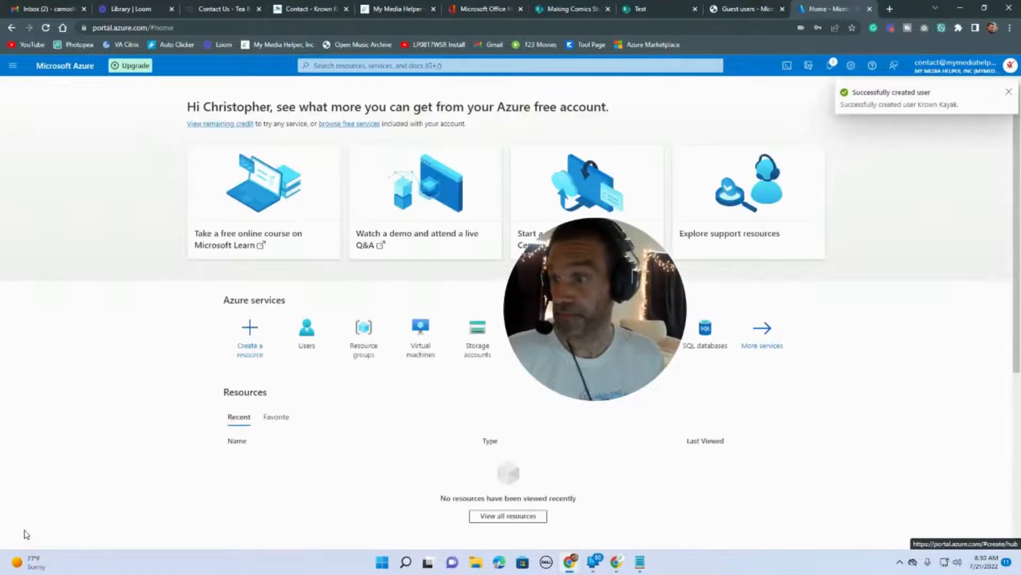
pyautogui.click(307, 333)
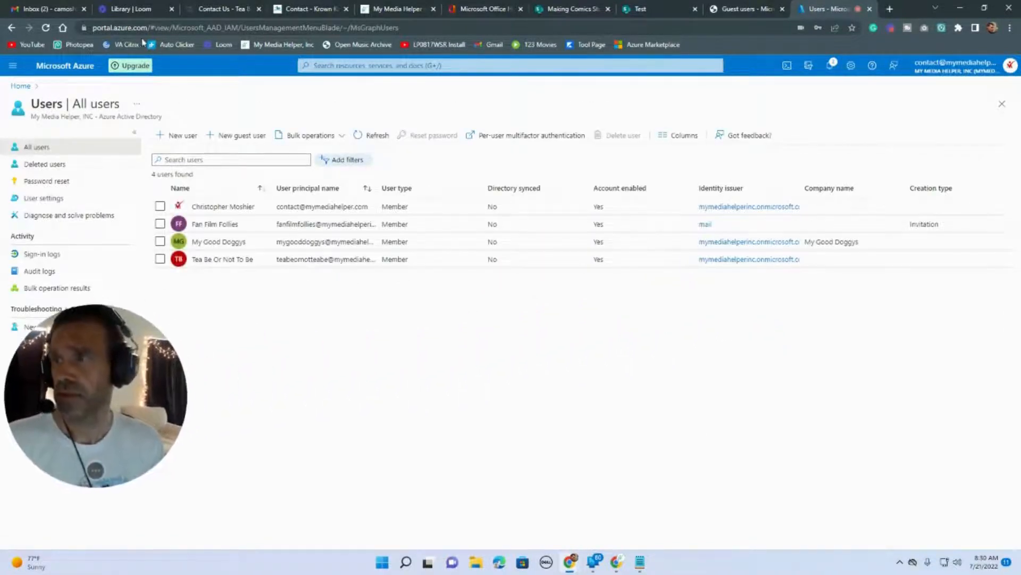
pyautogui.click(45, 27)
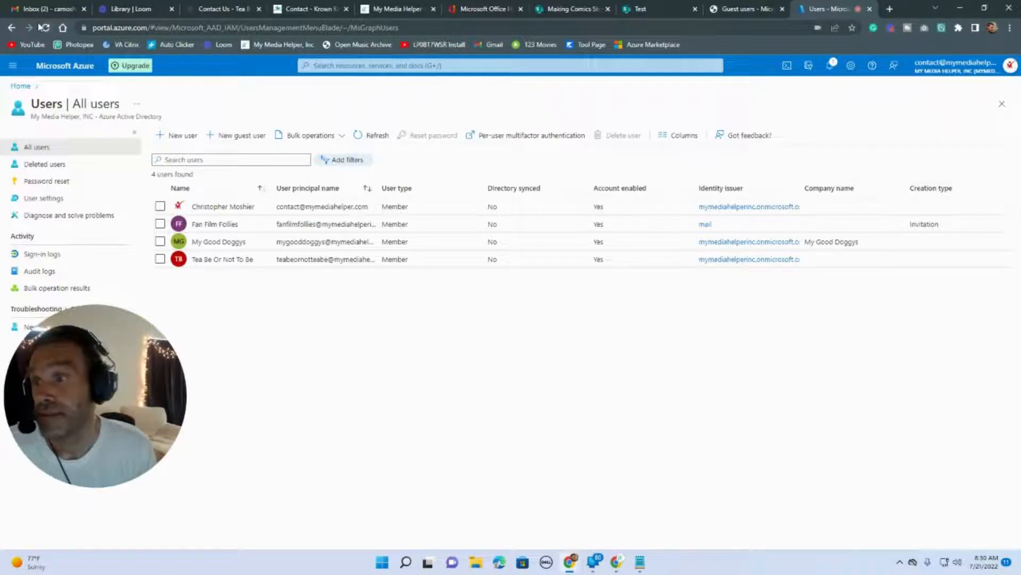
pyautogui.click(181, 136)
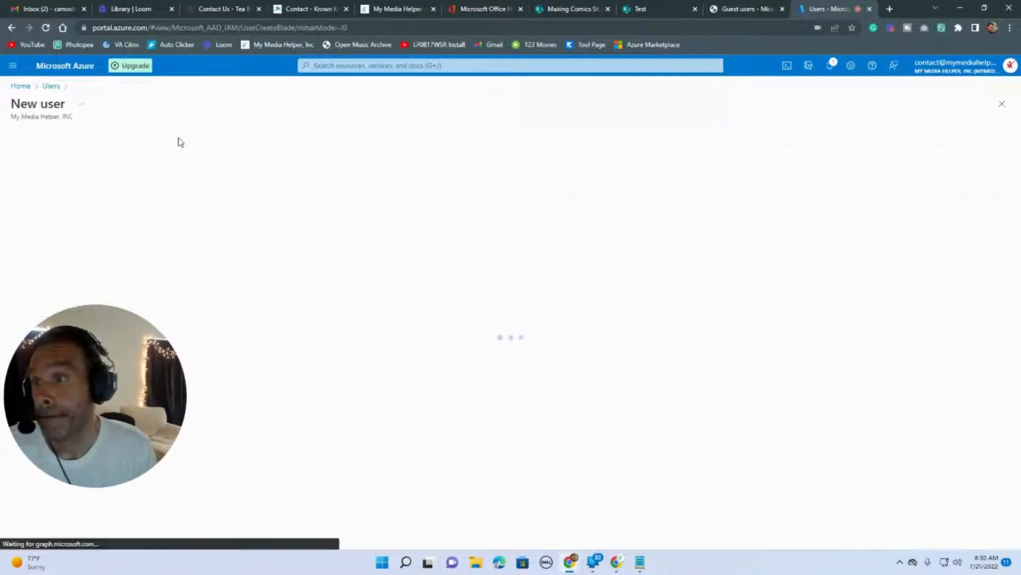
pyautogui.moveTo(68, 424); pyautogui.dragTo(392, 420)
pyautogui.scroll(-4, 391, 421)
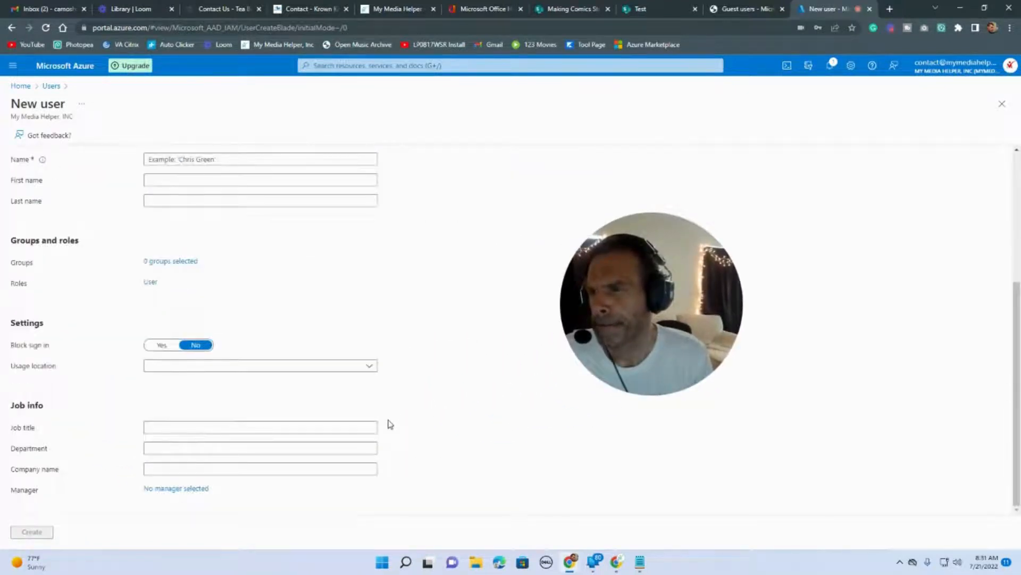
pyautogui.scroll(4, 391, 424)
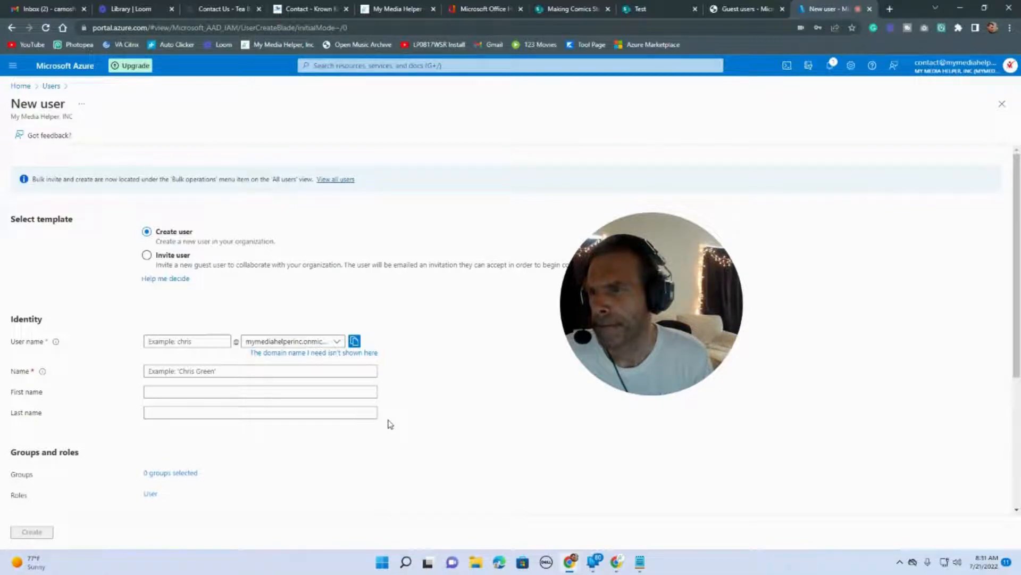
# Confirm Krown Kayak is among the five admin center Active users, then return to Azure.
pyautogui.click(569, 9)
pyautogui.click(637, 10)
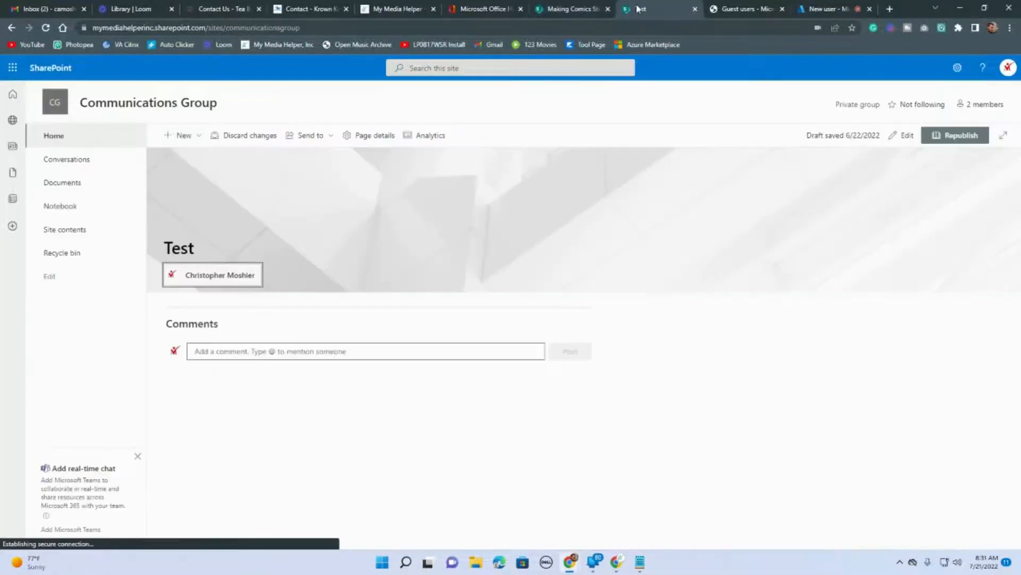
pyautogui.click(734, 9)
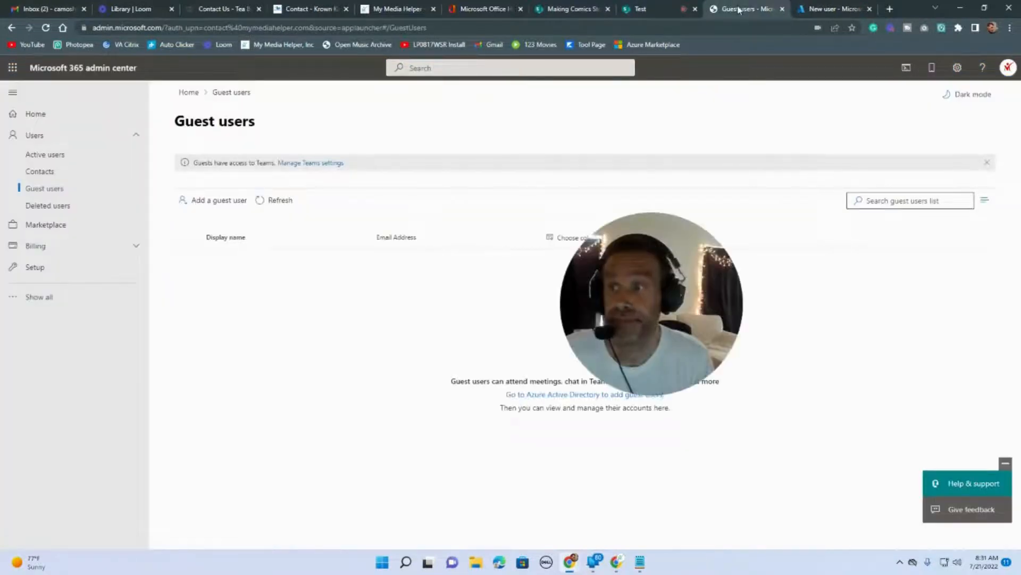
pyautogui.click(28, 156)
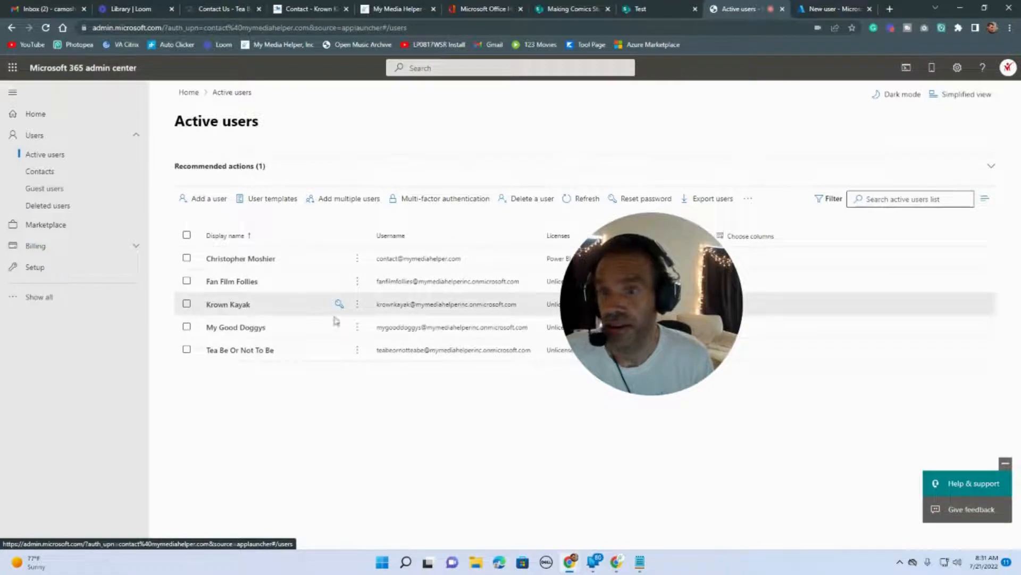
pyautogui.moveTo(572, 325); pyautogui.dragTo(17, 469)
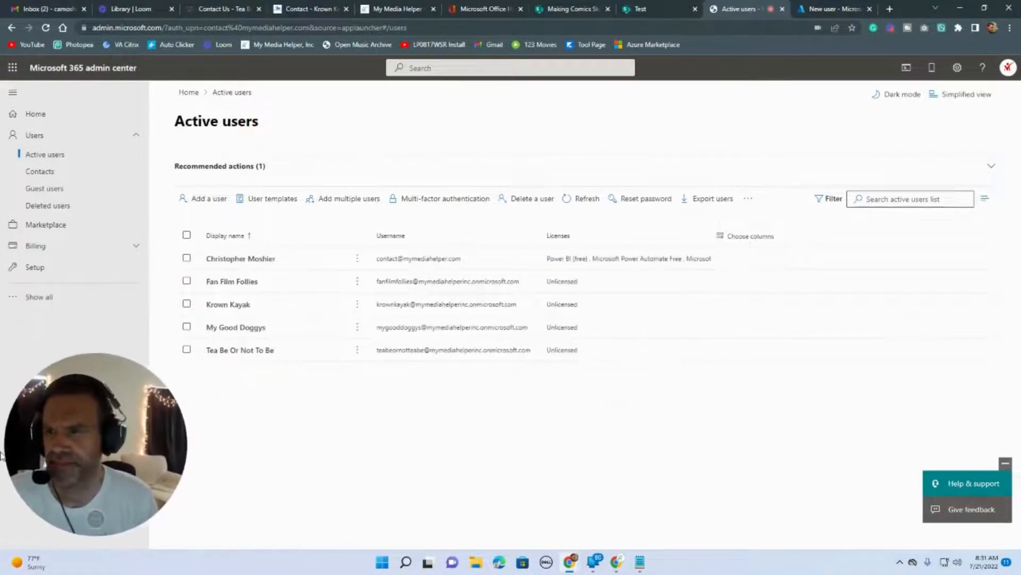
pyautogui.click(812, 10)
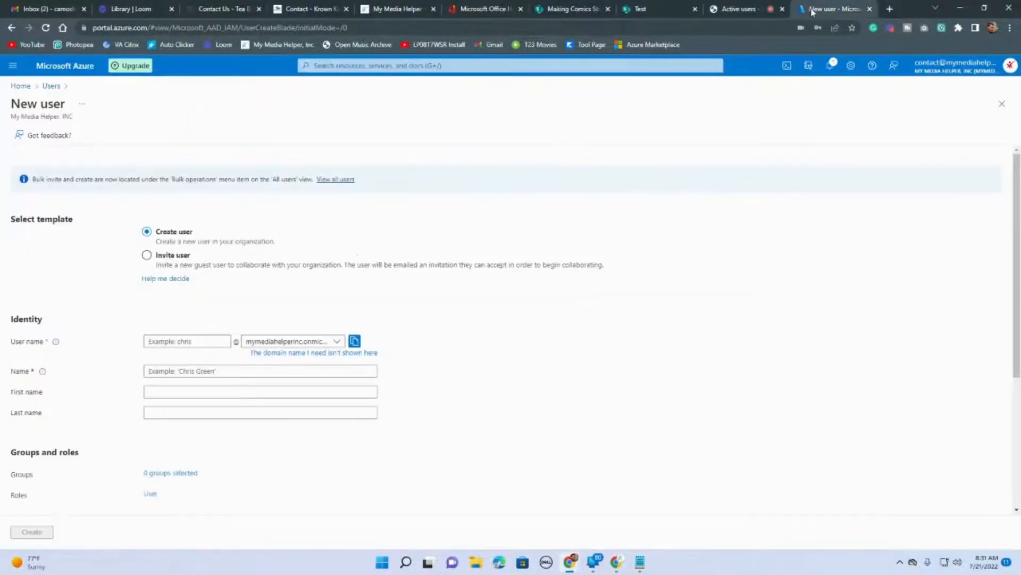
pyautogui.click(342, 180)
pyautogui.click(46, 27)
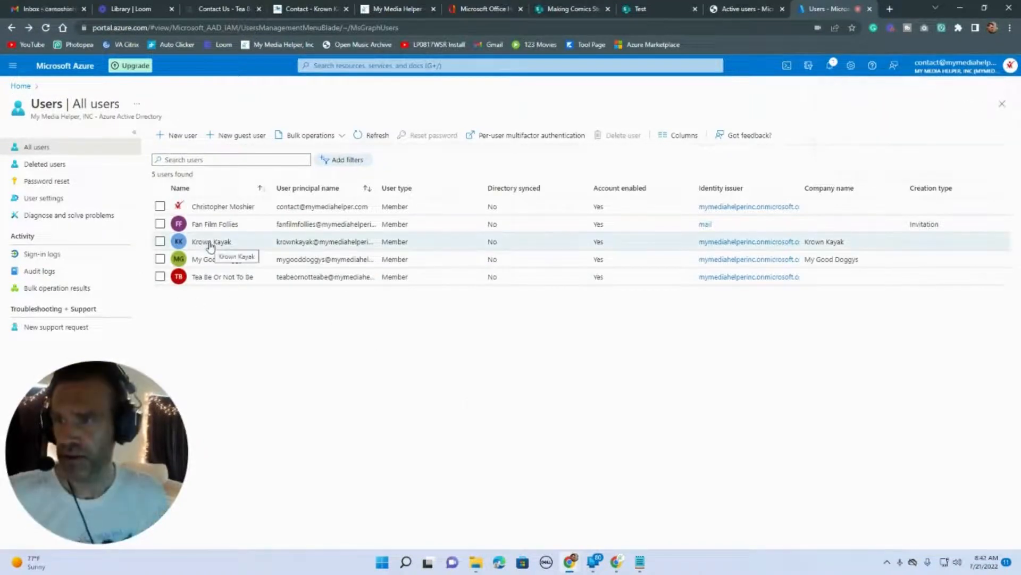
pyautogui.click(209, 242)
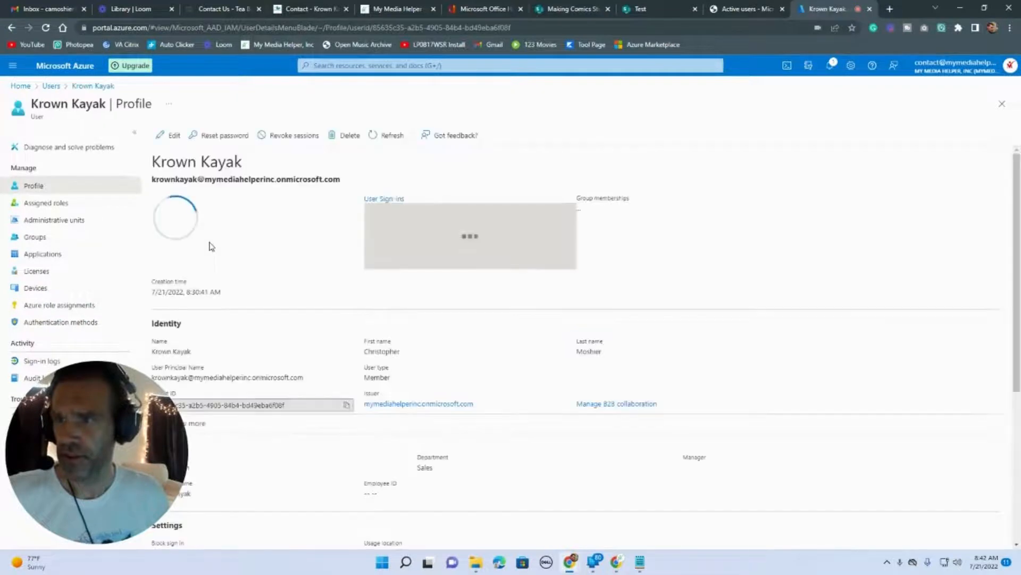
pyautogui.scroll(-5, 386, 291)
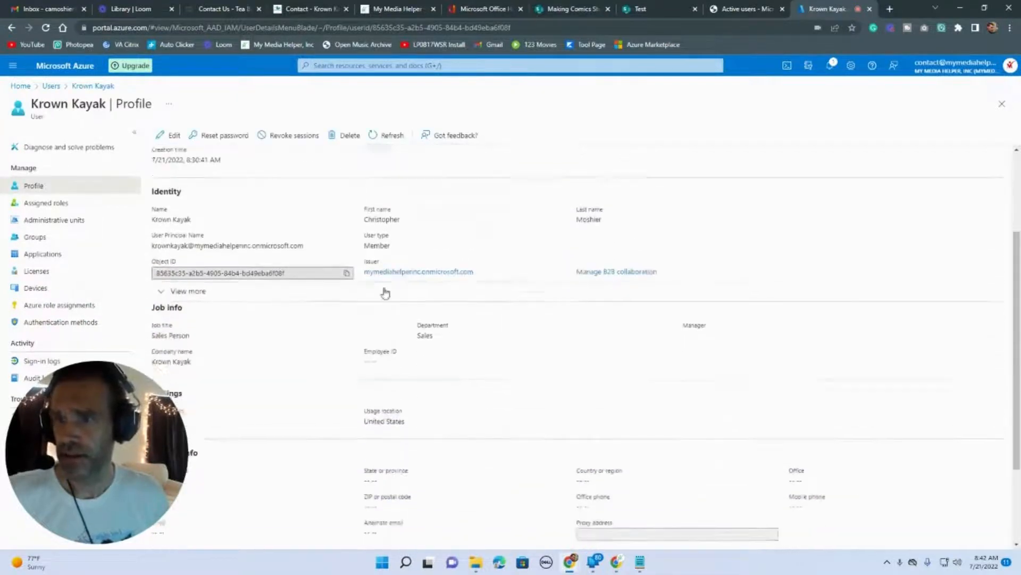
pyautogui.scroll(5, 386, 291)
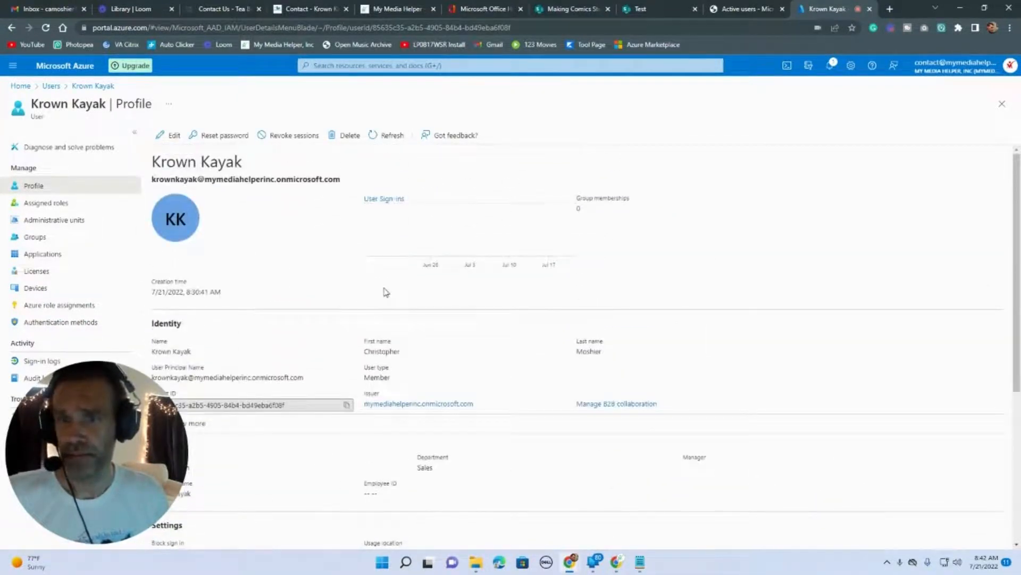
pyautogui.scroll(-1, 386, 292)
pyautogui.scroll(1, 385, 287)
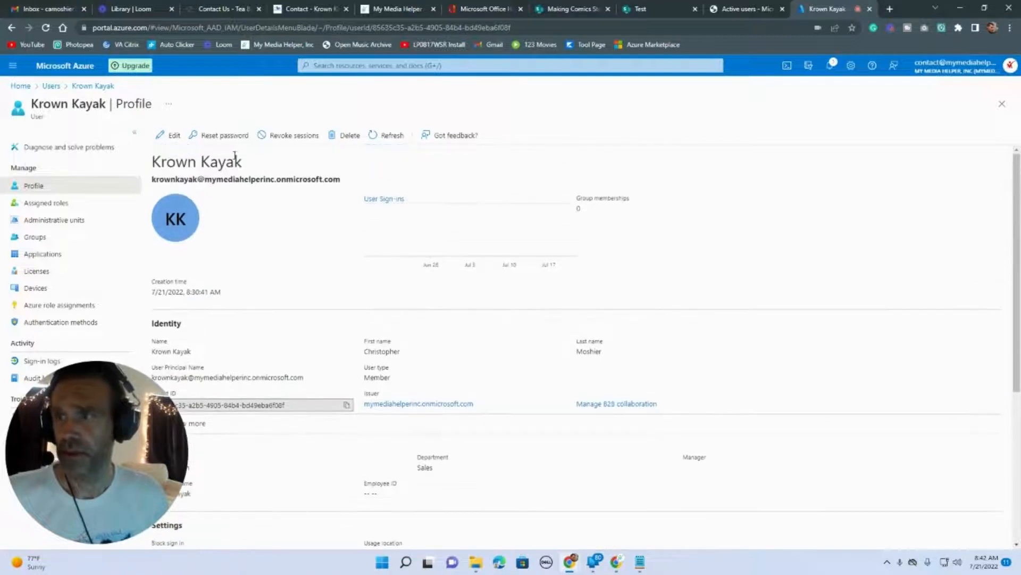
pyautogui.click(175, 137)
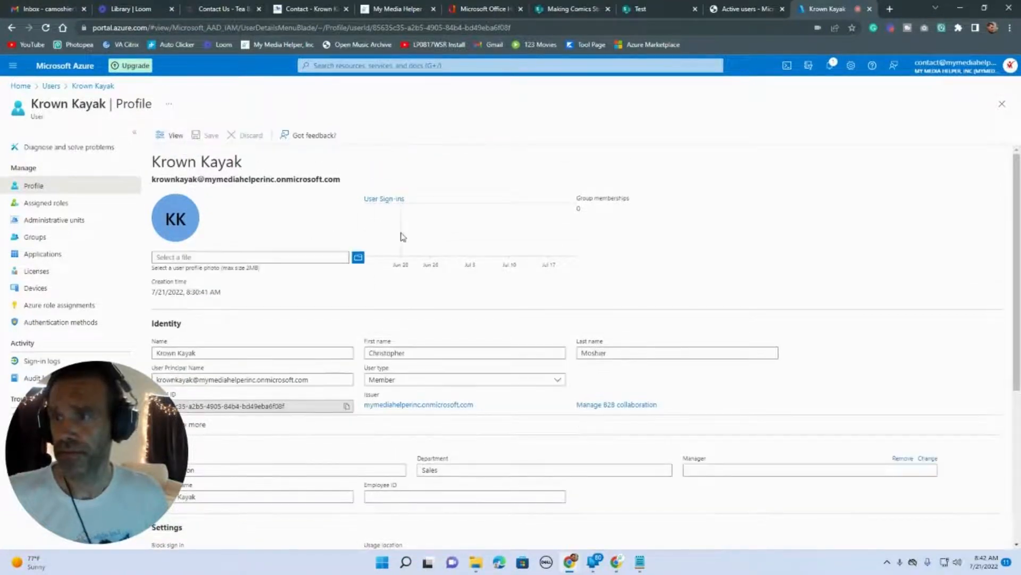
pyautogui.scroll(-5, 403, 237)
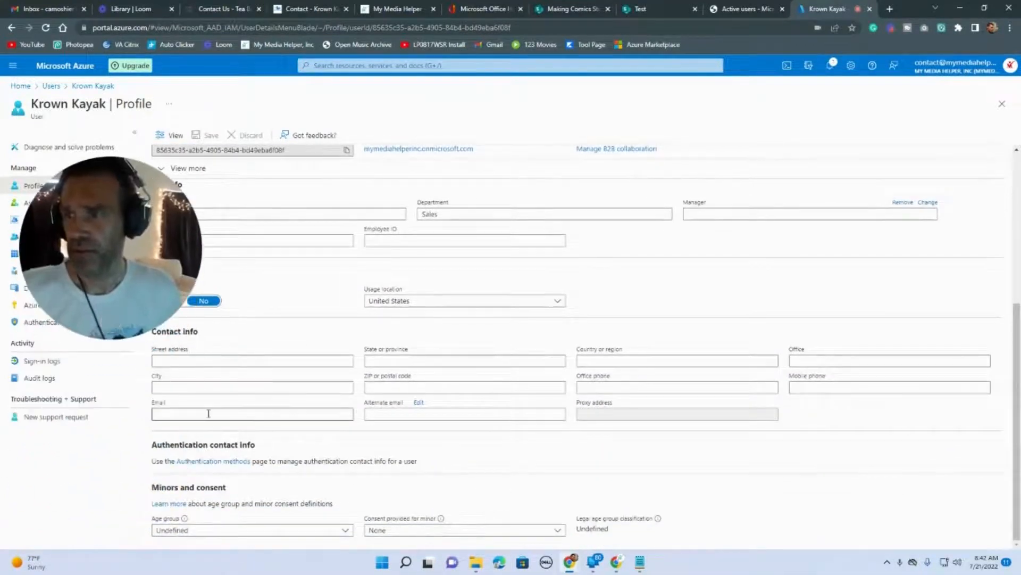
pyautogui.click(236, 414)
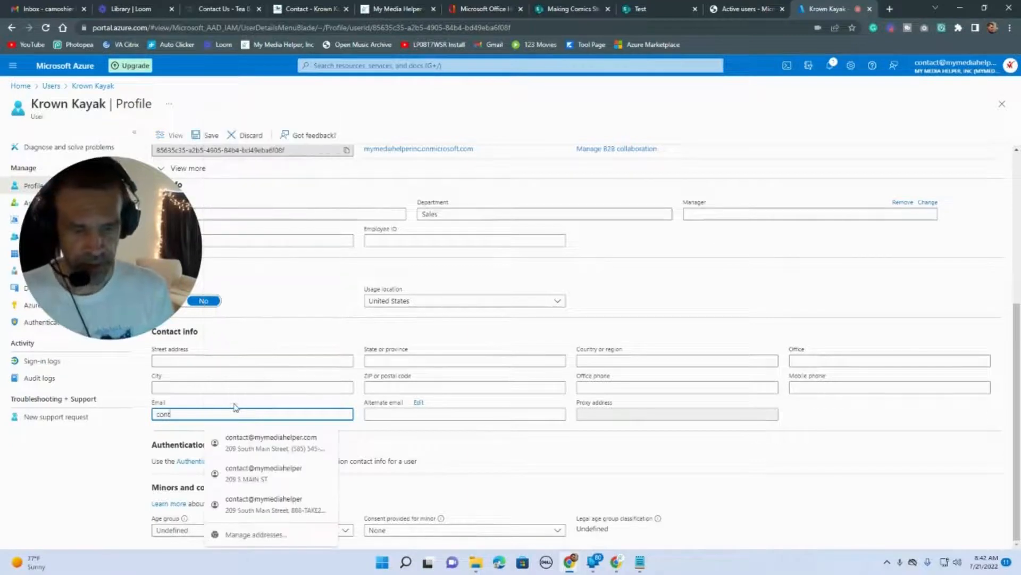
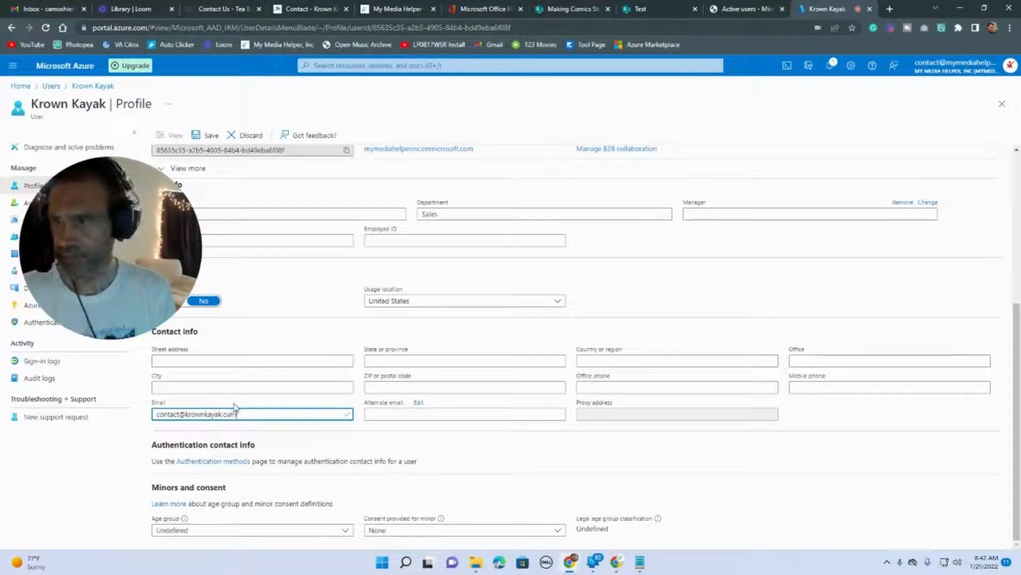
pyautogui.tripleClick(494, 453)
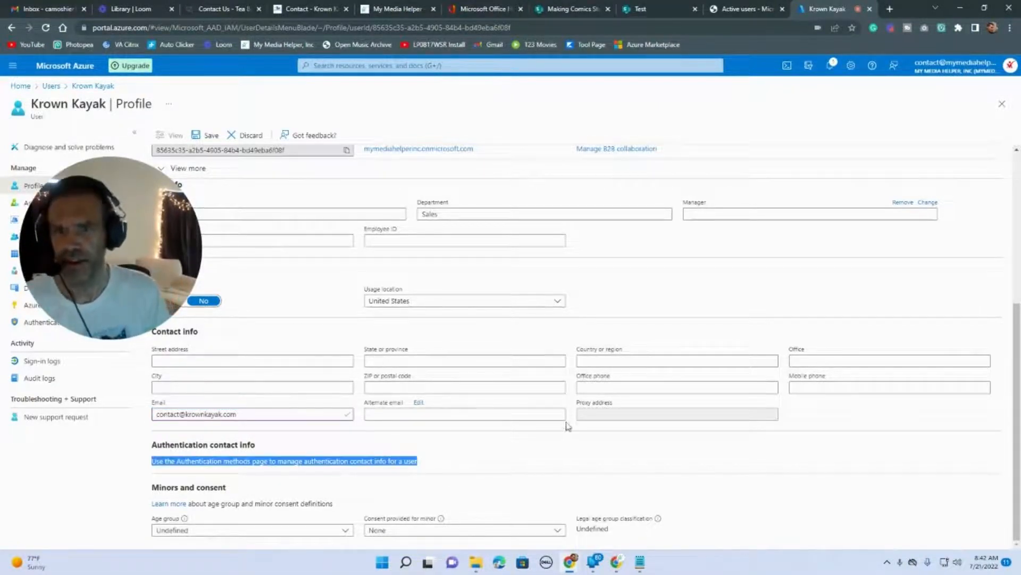
pyautogui.scroll(4, 259, 456)
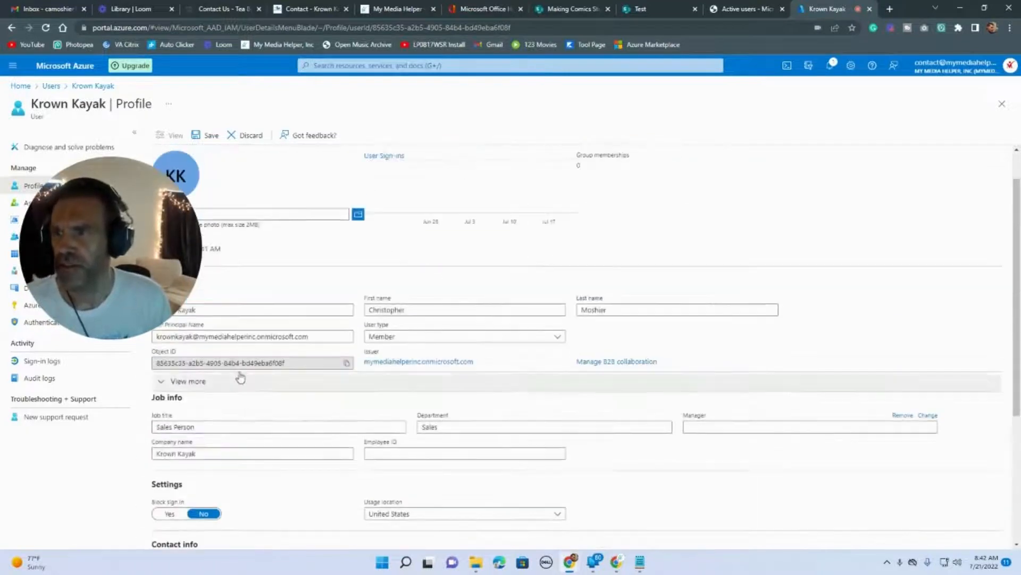
pyautogui.click(207, 135)
pyautogui.moveTo(164, 250); pyautogui.dragTo(191, 442)
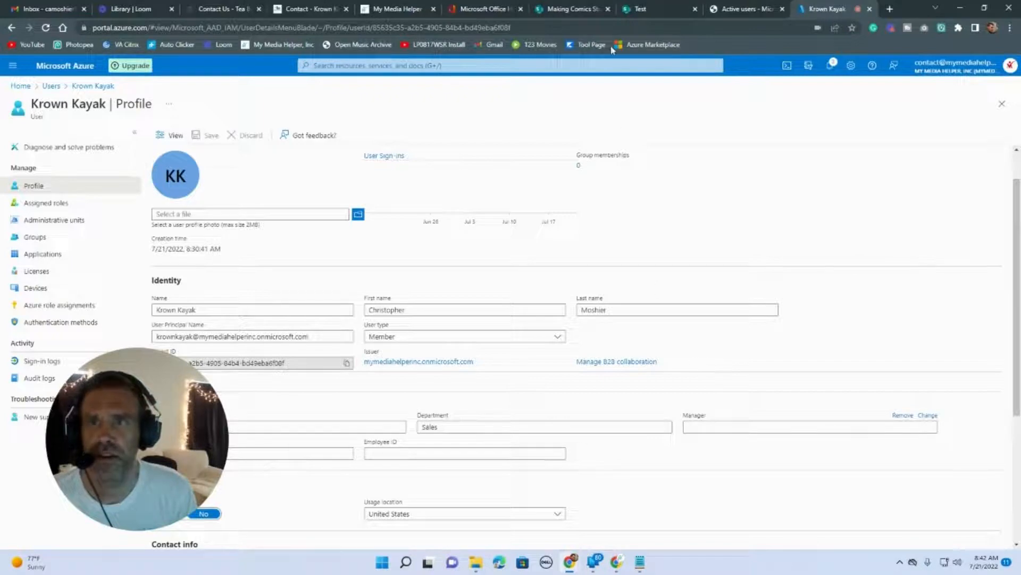
# On Making Comics Studios, start sharing the site with Krown Kayak, then close the pane unshared.
pyautogui.click(563, 12)
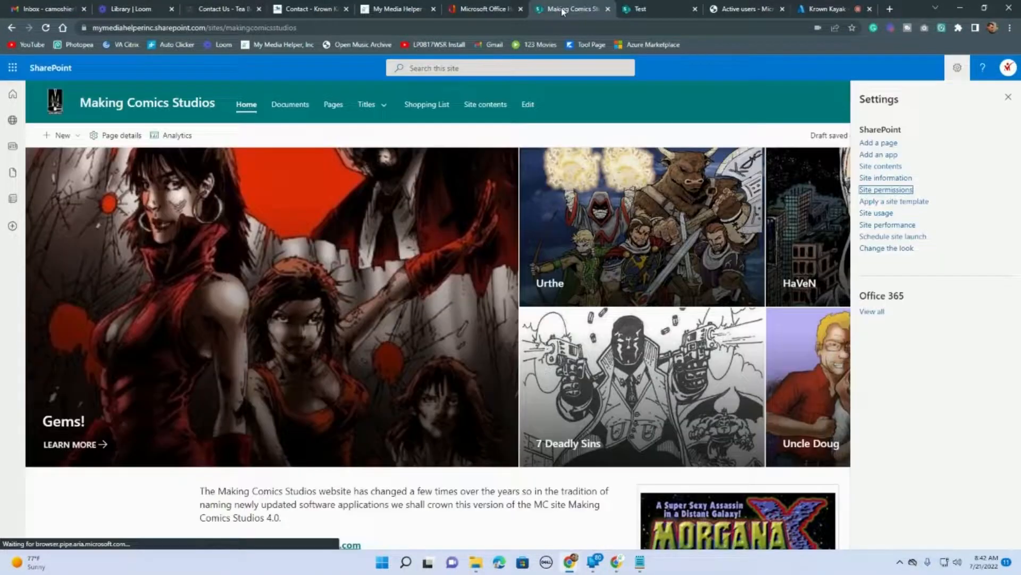
pyautogui.click(887, 190)
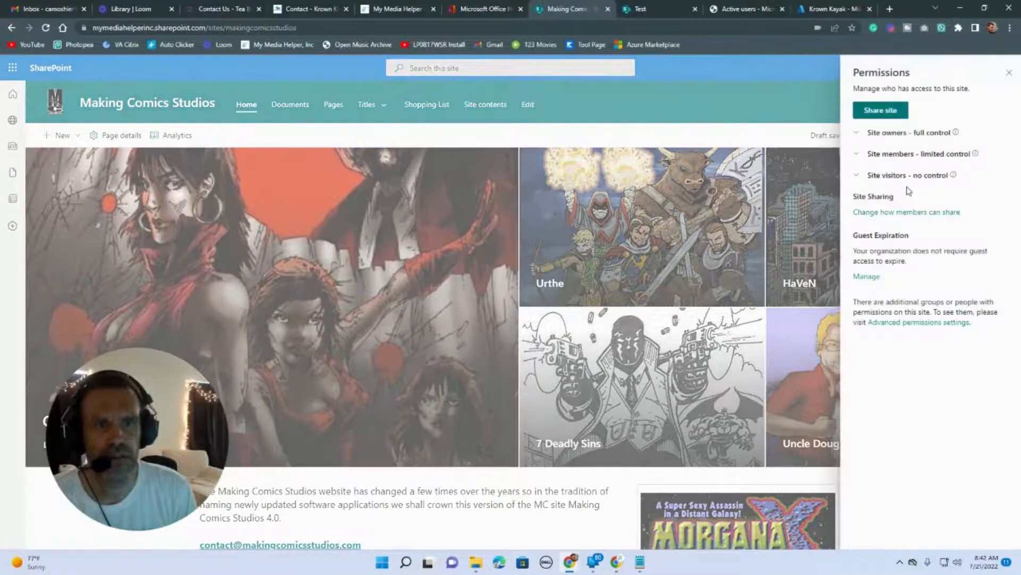
pyautogui.click(883, 114)
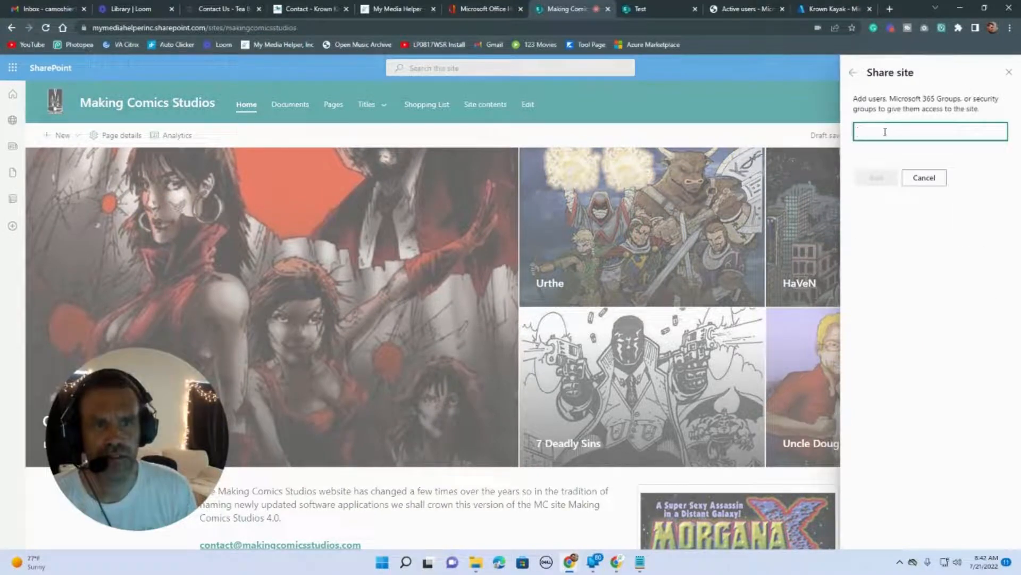
pyautogui.write('Krow')
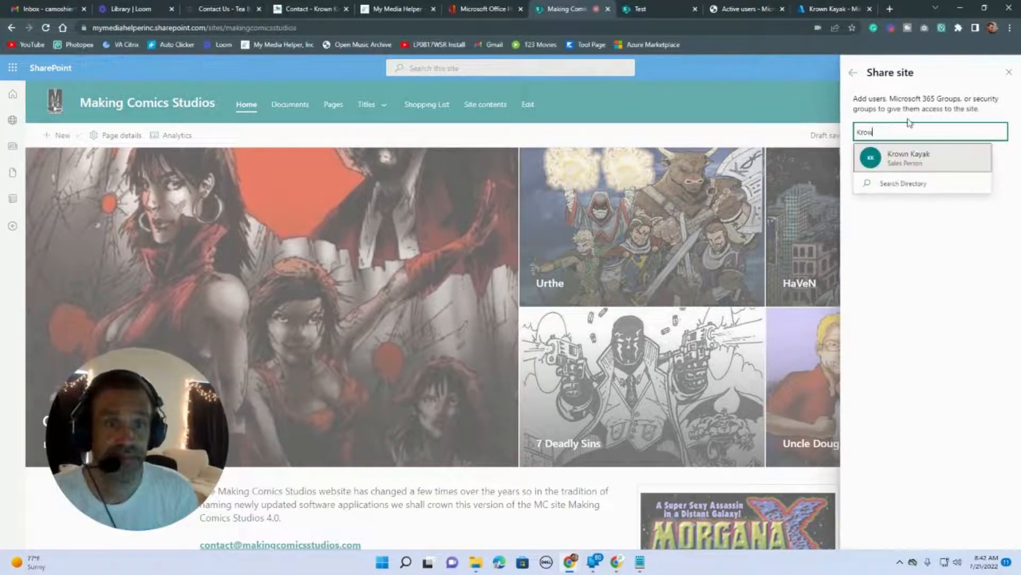
pyautogui.click(1008, 75)
pyautogui.click(1008, 74)
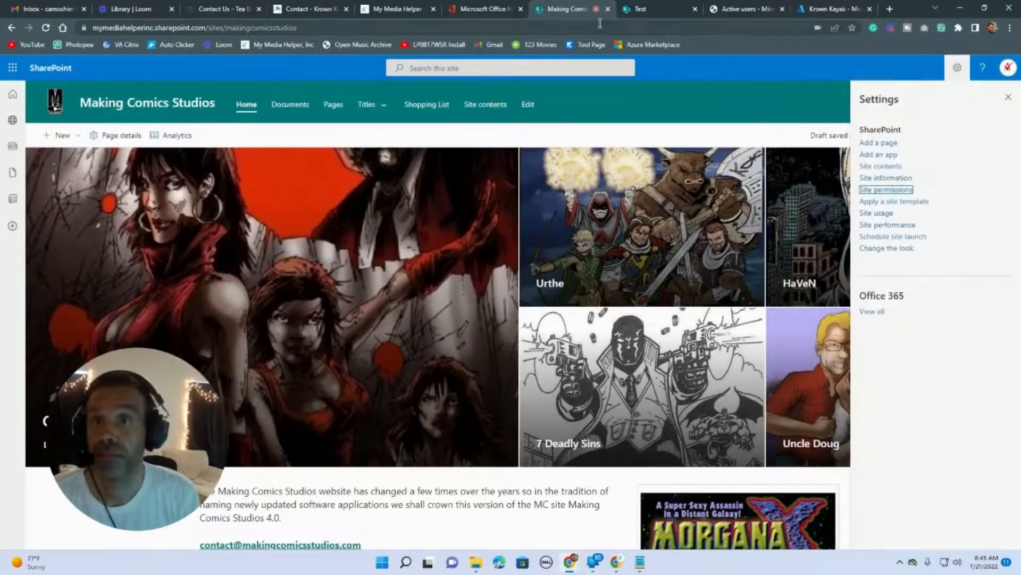
# Invite Krown Kayak to B2B collaboration via Manage B2B collaboration, choosing Yes and Done.
pyautogui.click(829, 9)
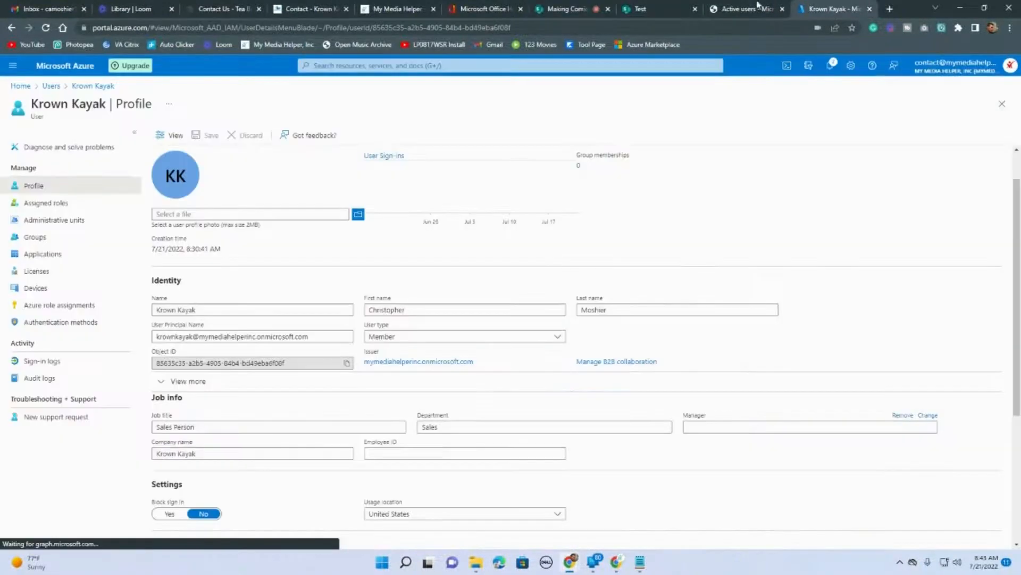
pyautogui.moveTo(208, 418); pyautogui.dragTo(161, 391)
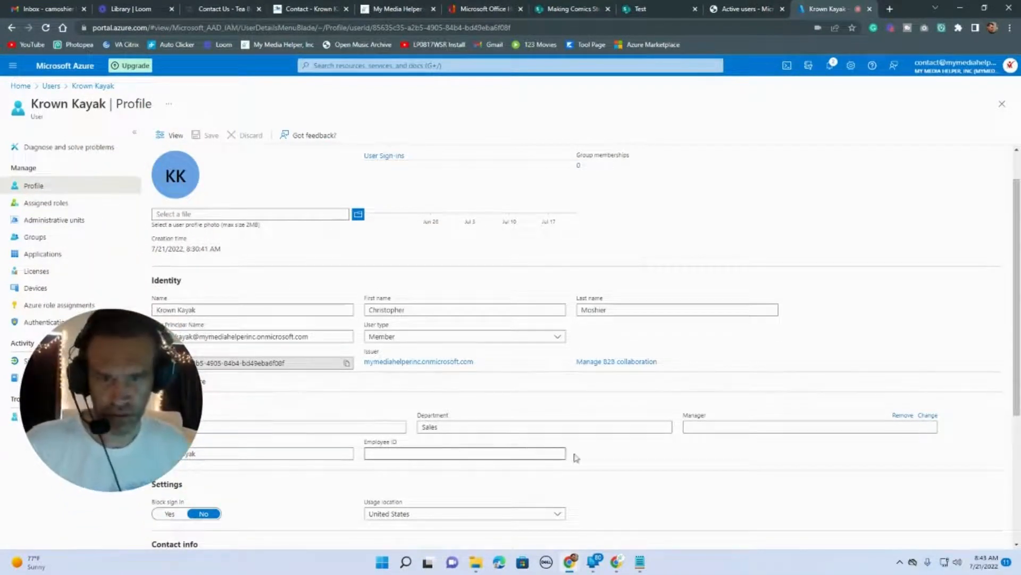
pyautogui.scroll(1, 585, 432)
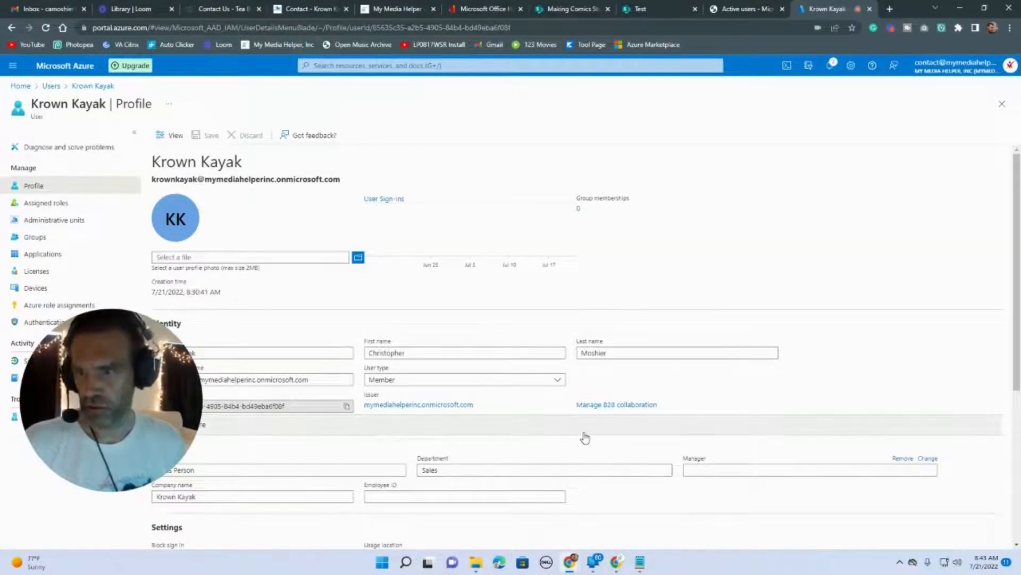
pyautogui.click(606, 406)
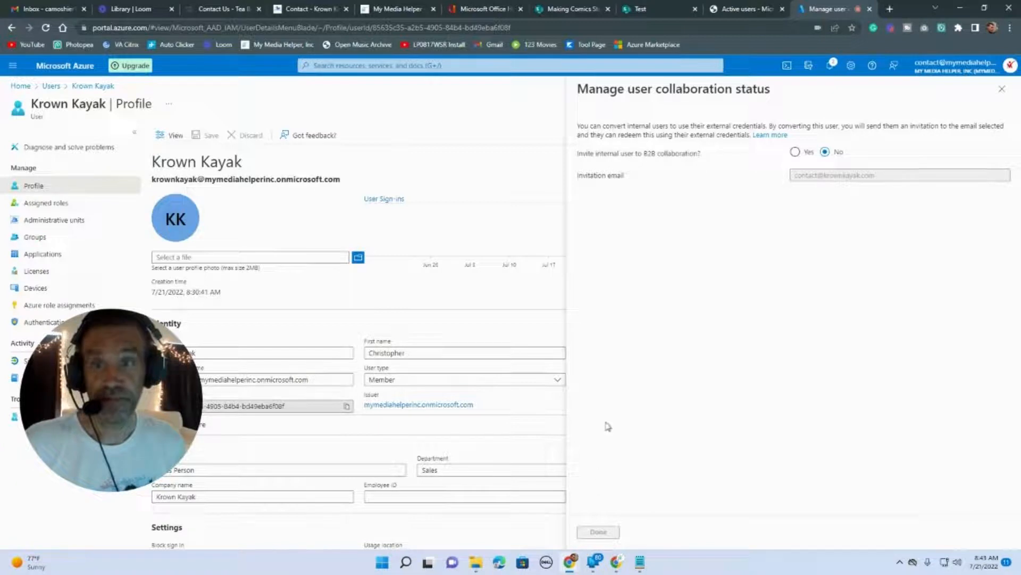
pyautogui.click(795, 153)
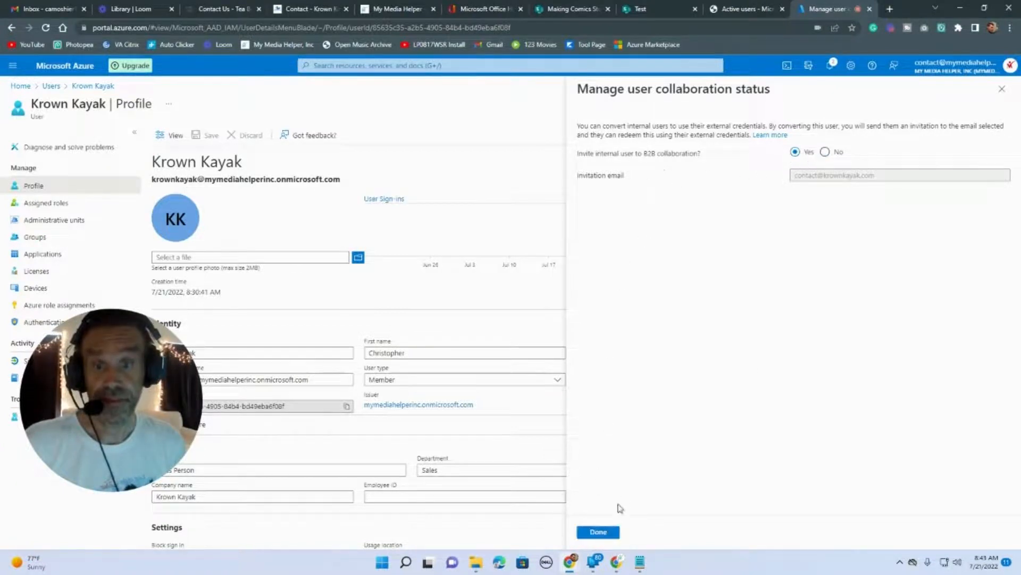
pyautogui.click(603, 533)
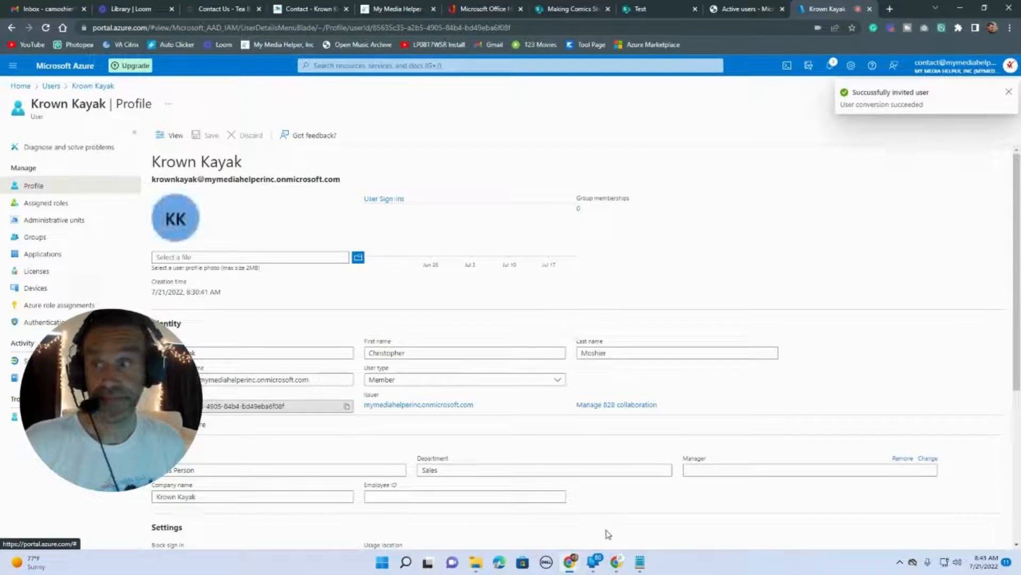
pyautogui.click(889, 8)
# Search Google for 'host monster' and go from hostmonster.com to the Control Panel Login.
pyautogui.click(463, 221)
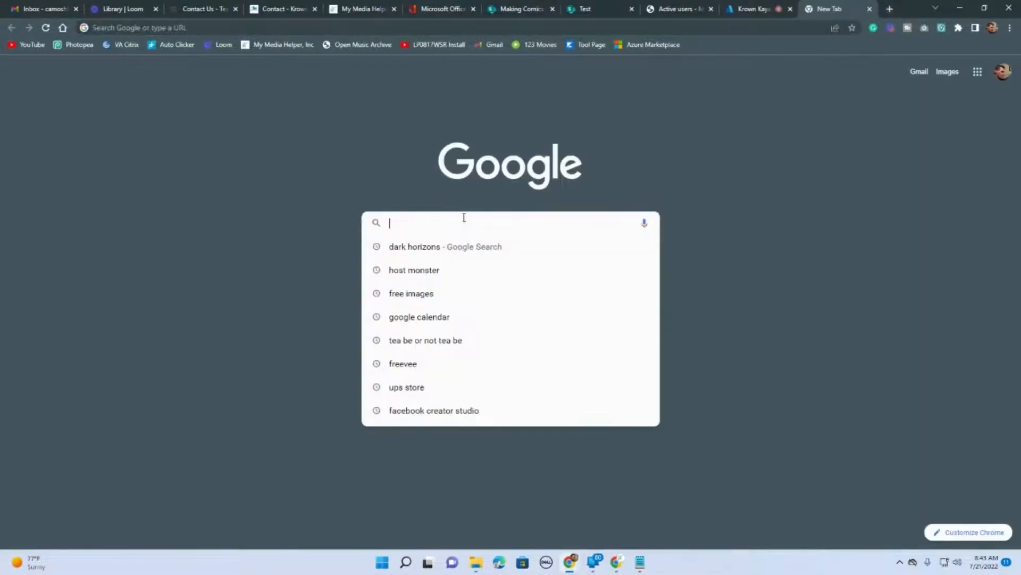
pyautogui.write('host')
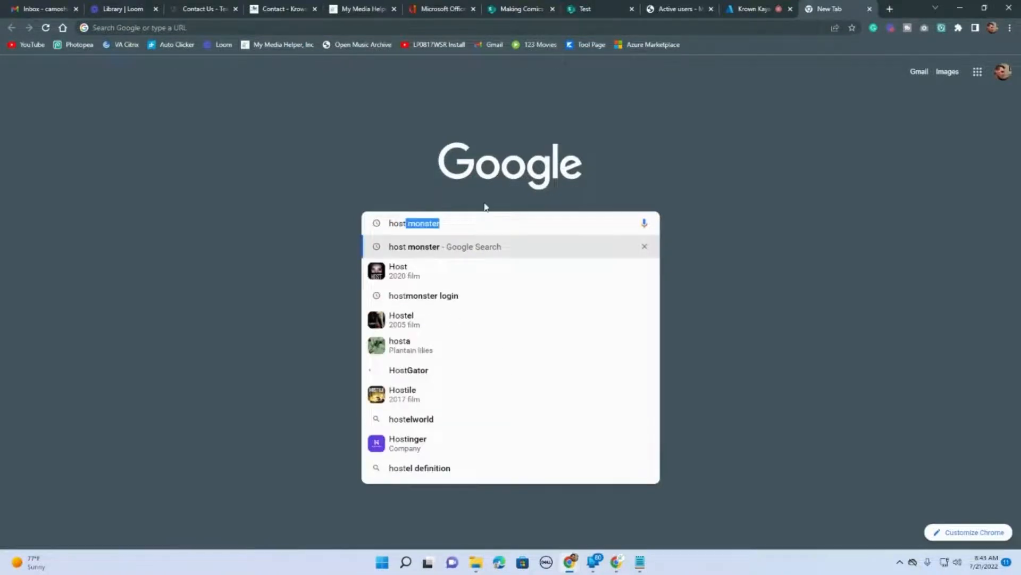
pyautogui.press('Return')
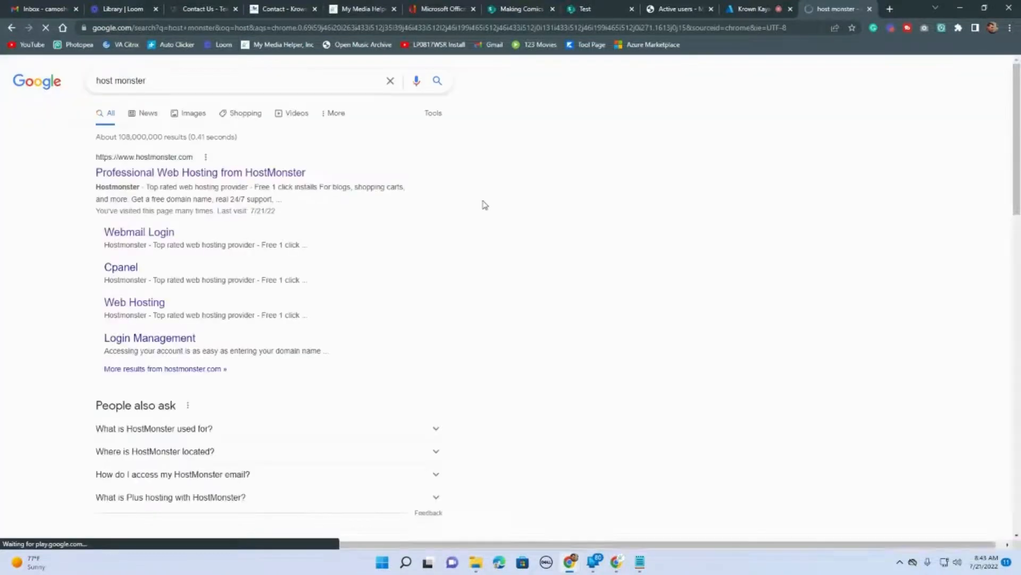
pyautogui.click(185, 172)
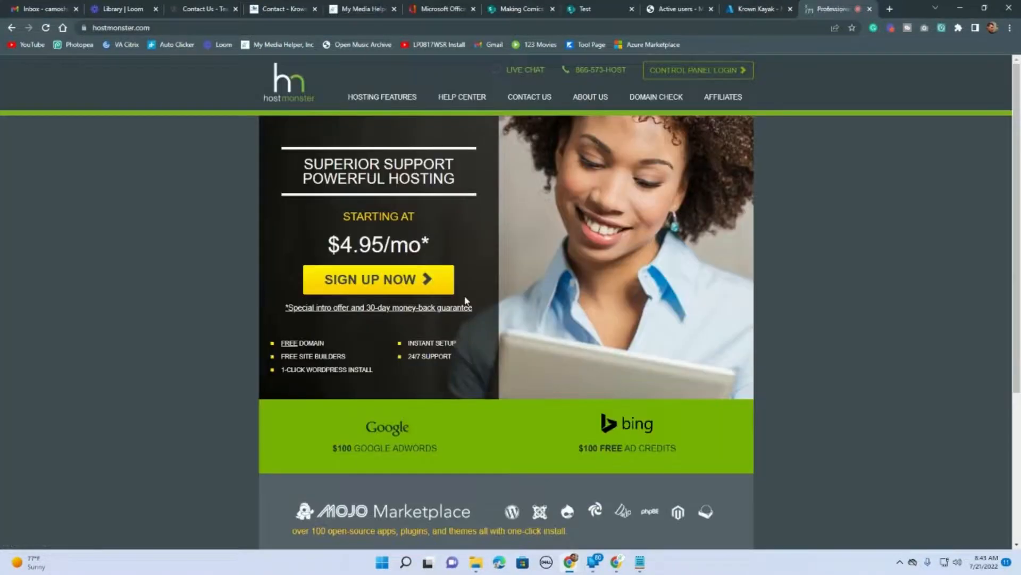
pyautogui.click(709, 72)
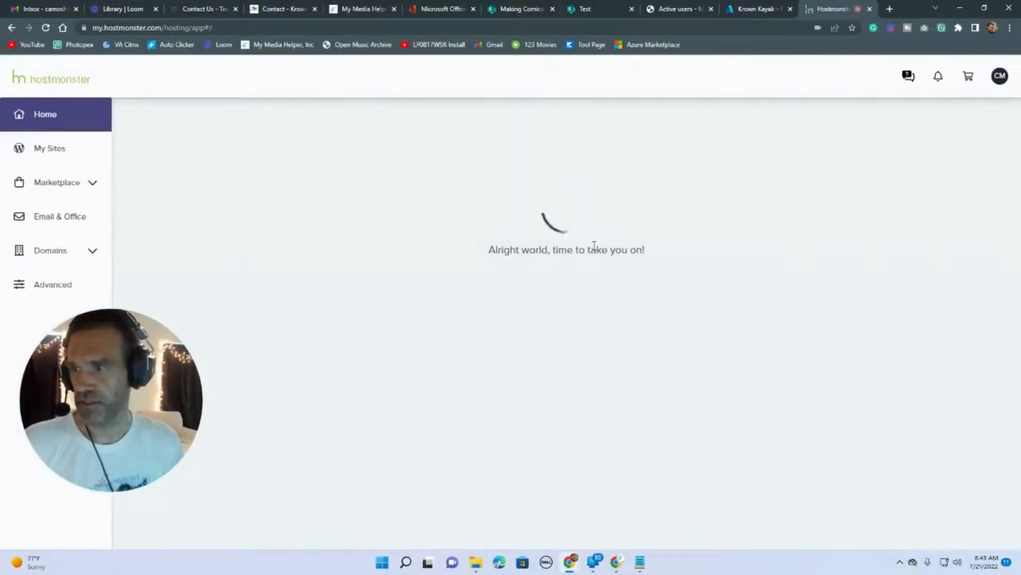
# Open Email & Office and manage krownkayak.com to view its 14 email accounts.
pyautogui.click(71, 217)
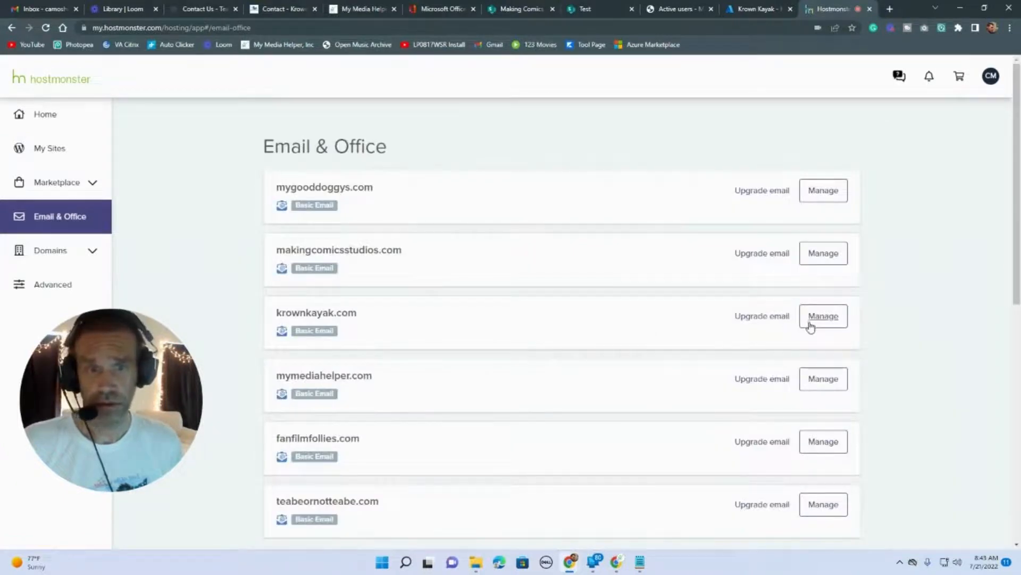
pyautogui.click(811, 325)
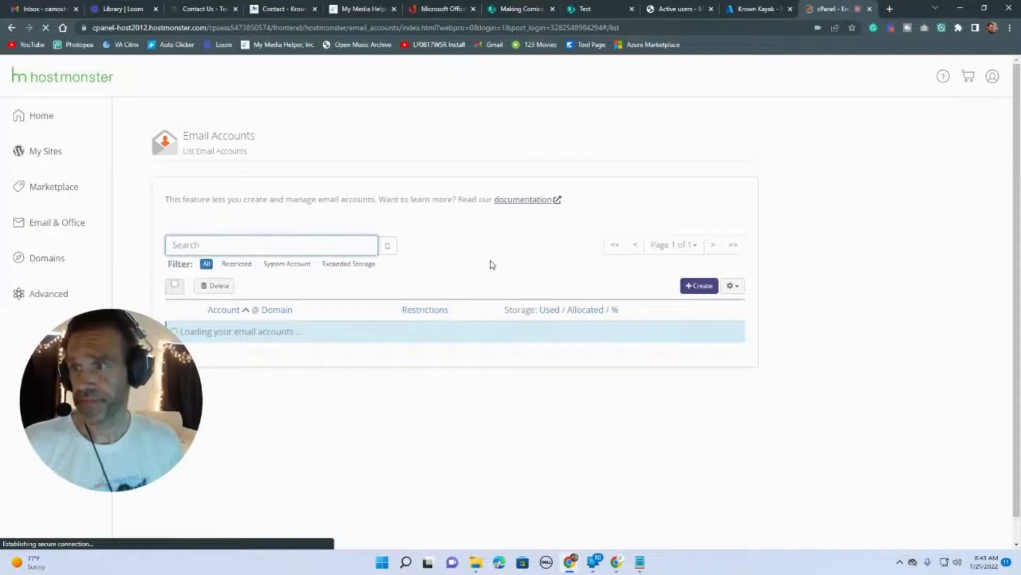
pyautogui.scroll(-2, 492, 264)
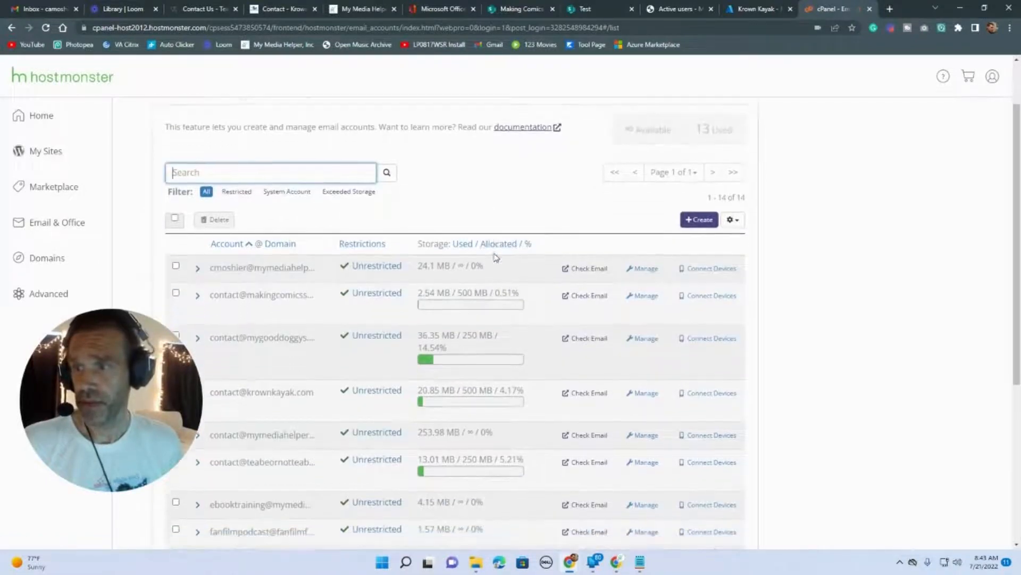